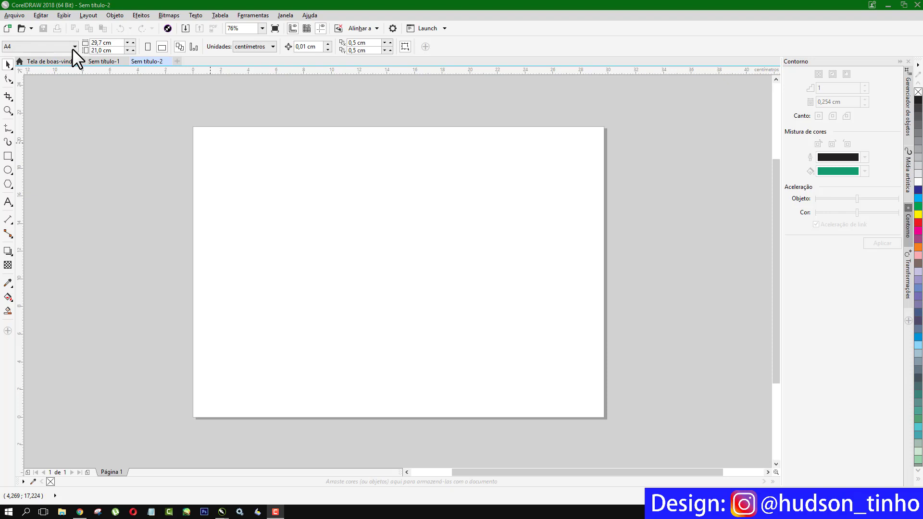
- Change the page width to 9,1 cm and height to 5,1 cm in the property bar
double_click(105, 42)
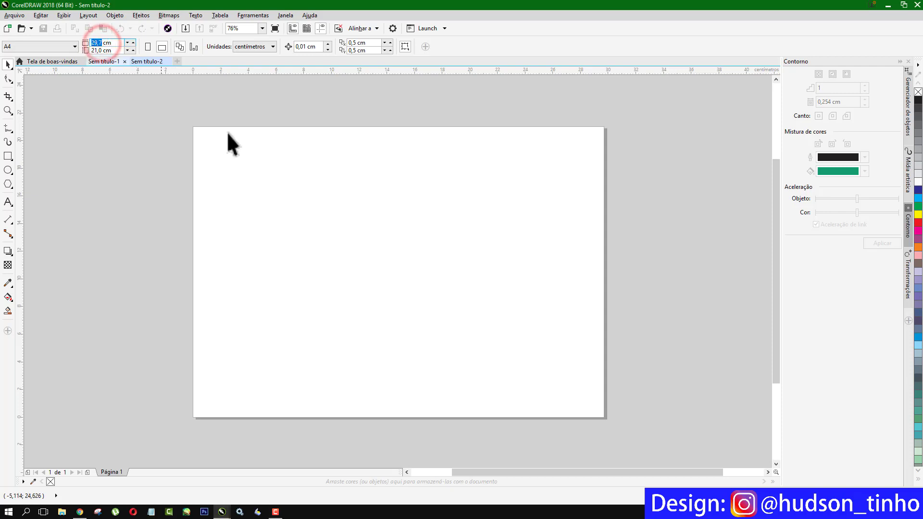
type("9")
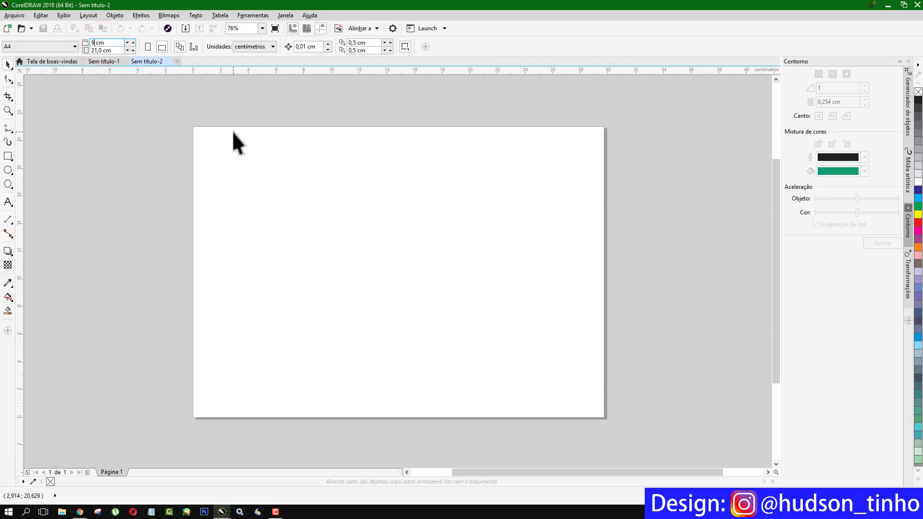
type(",1")
double_click(98, 50)
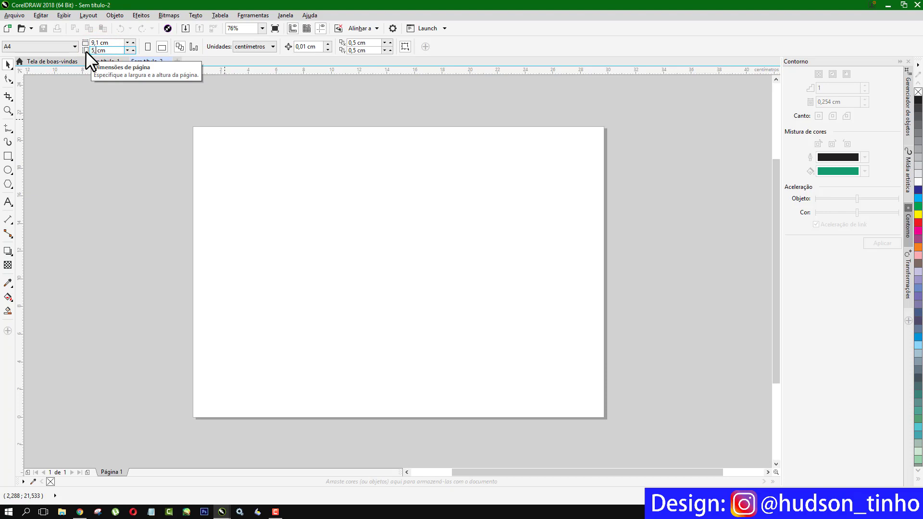
key("Return")
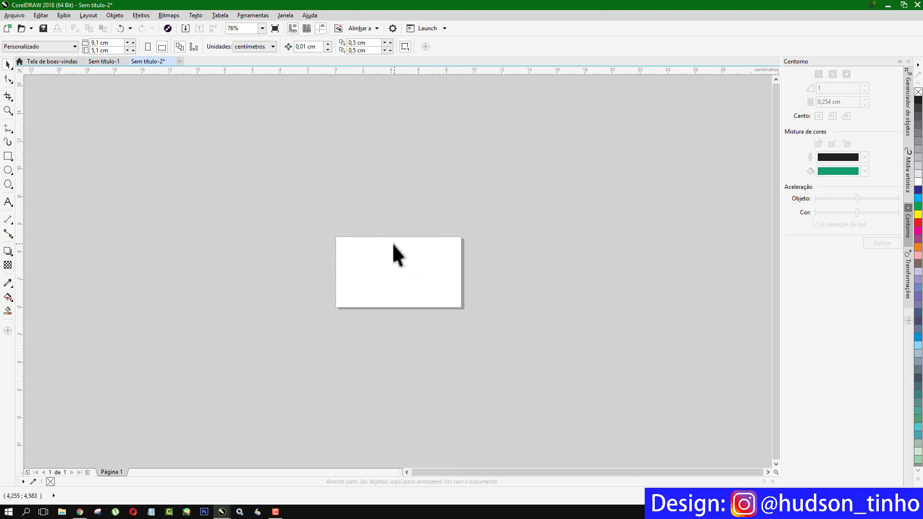
- Create a rectangle matching the page size, deselect it, and zoom to the page
double_click(8, 157)
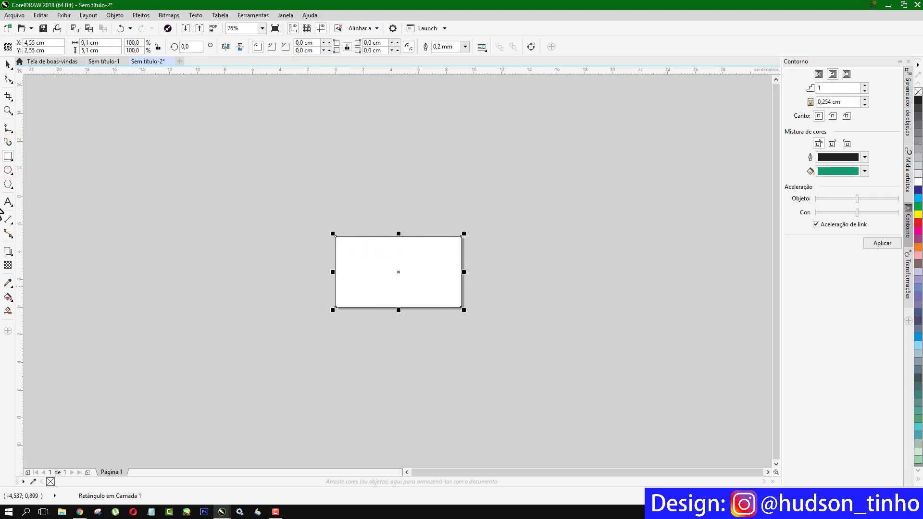
left_click(8, 65)
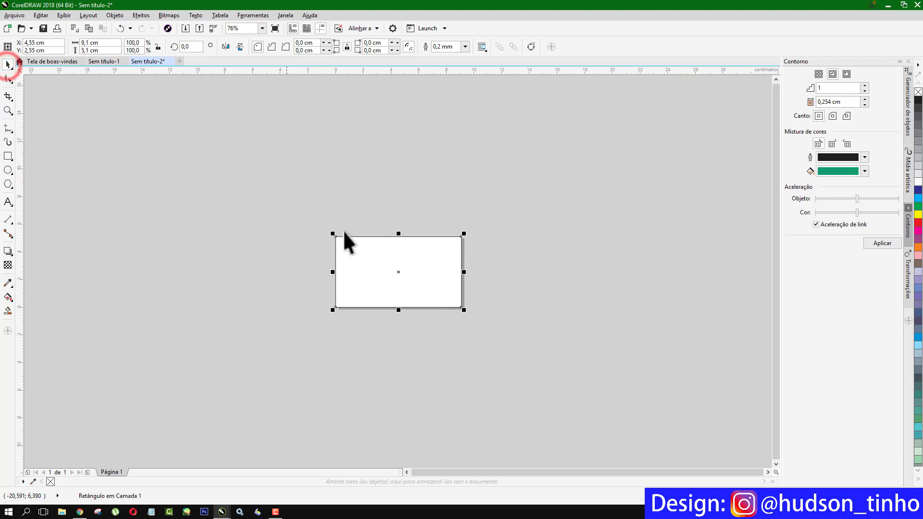
left_click(320, 159)
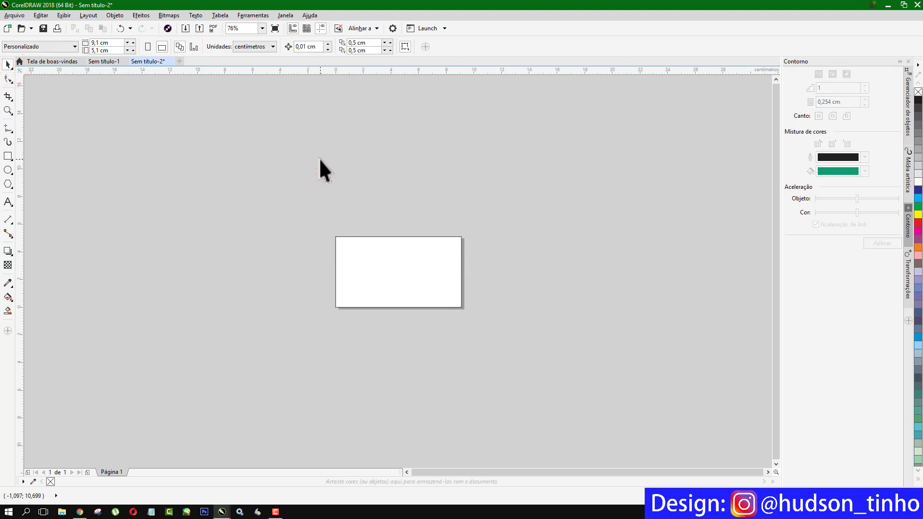
key("shift+F4")
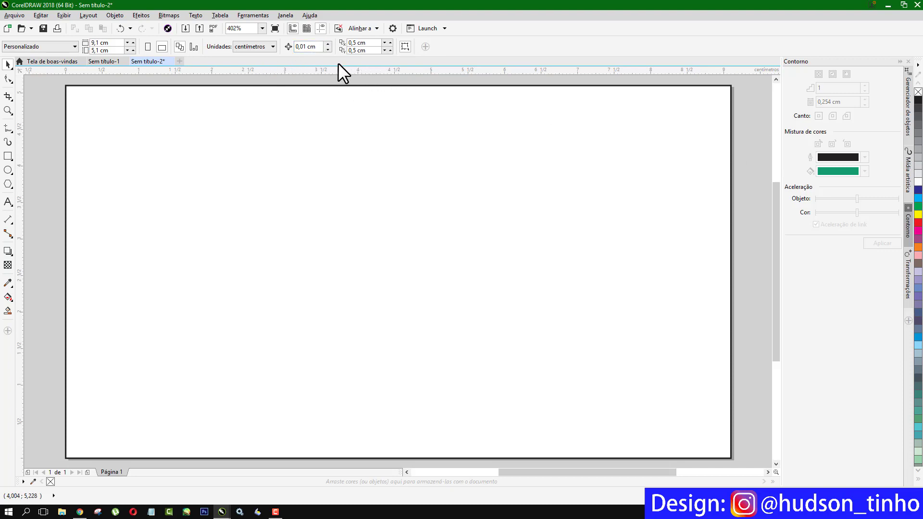
- Set the nudge distance to 0,5 cm with centimetres as the unit
double_click(304, 47)
type("5")
left_click(273, 47)
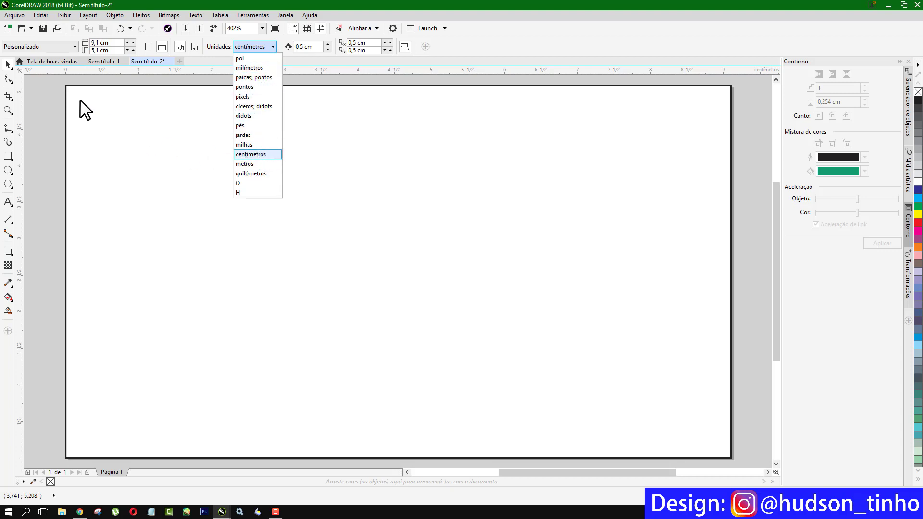
- Snap a guideline to the card's top edge and nudge it 0.5 cm inward
left_click(42, 82)
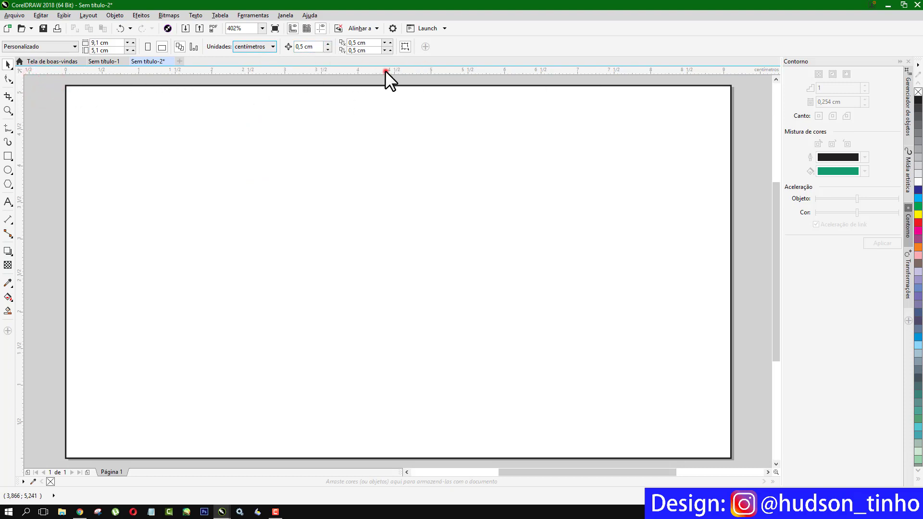
left_click_drag(385, 70, 391, 82)
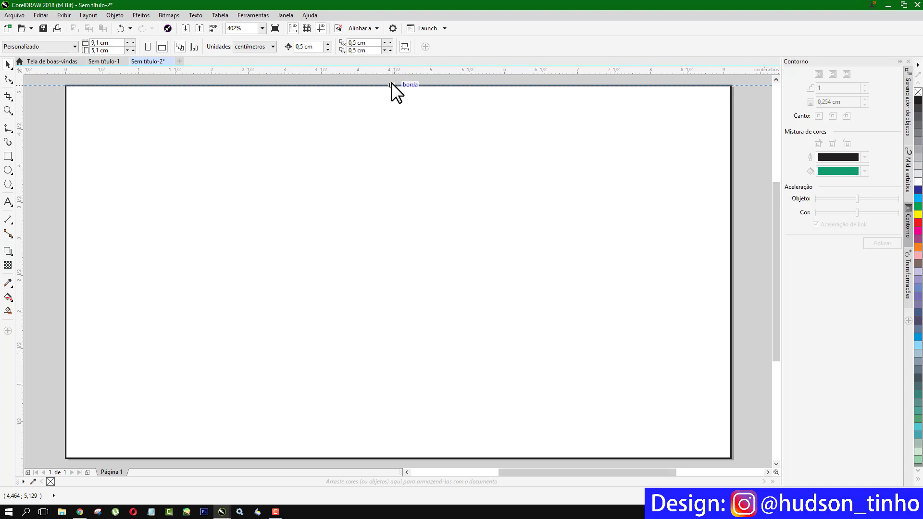
left_click_drag(391, 83, 391, 82)
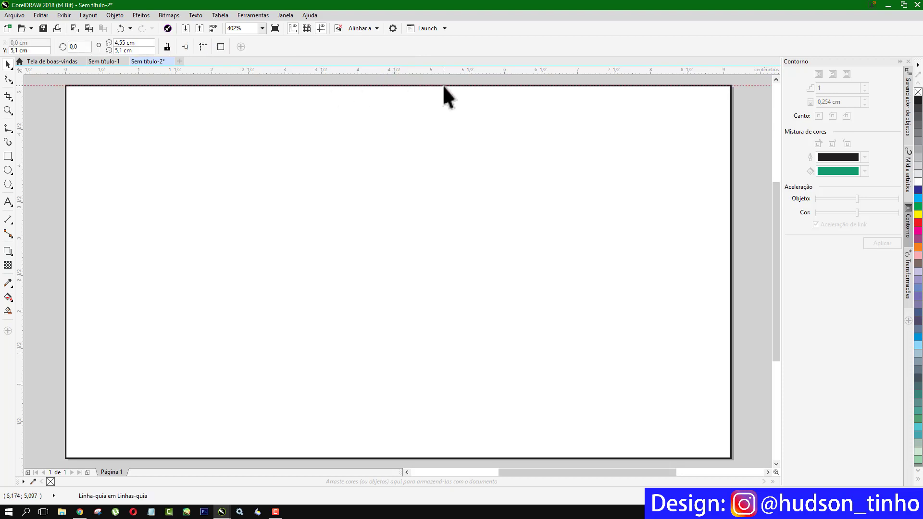
left_click(754, 110)
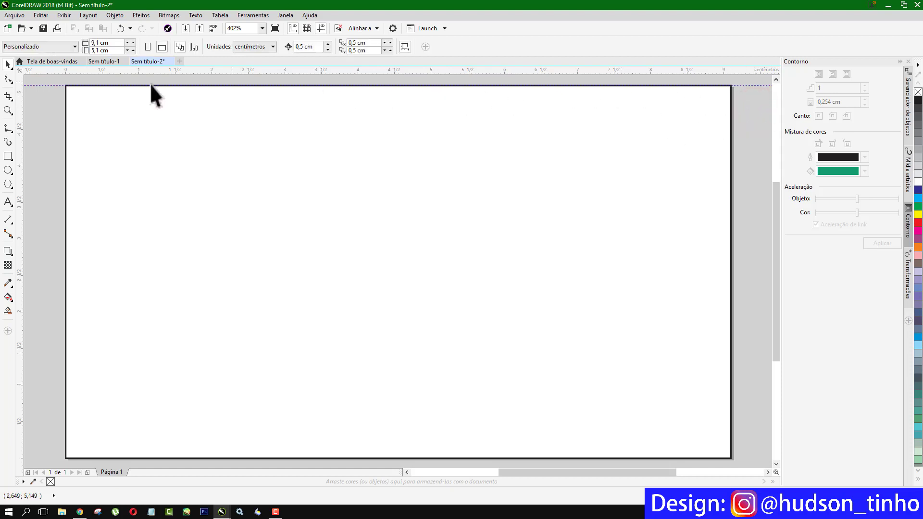
left_click(54, 85)
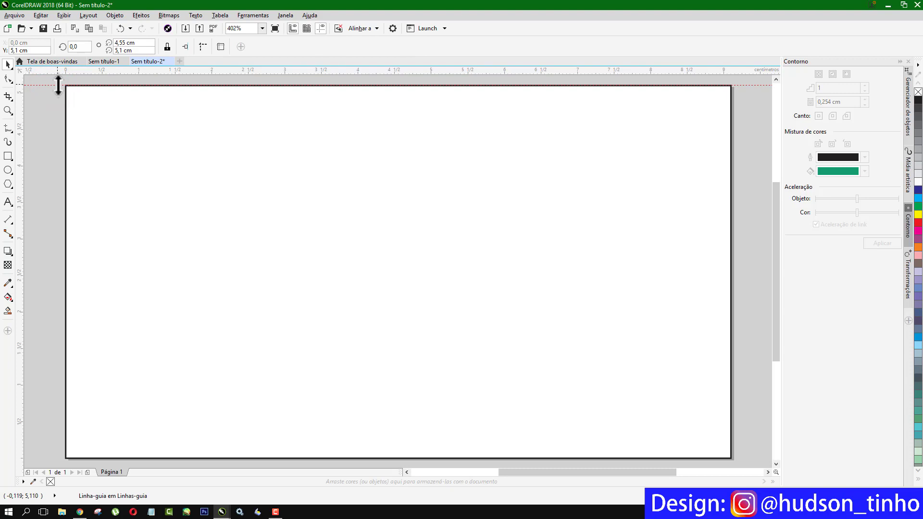
key("Down")
key("Down")
- Add guidelines 0.5 cm inside the left and right edges, plus one at the bottom edge
left_click_drag(19, 174, 66, 195)
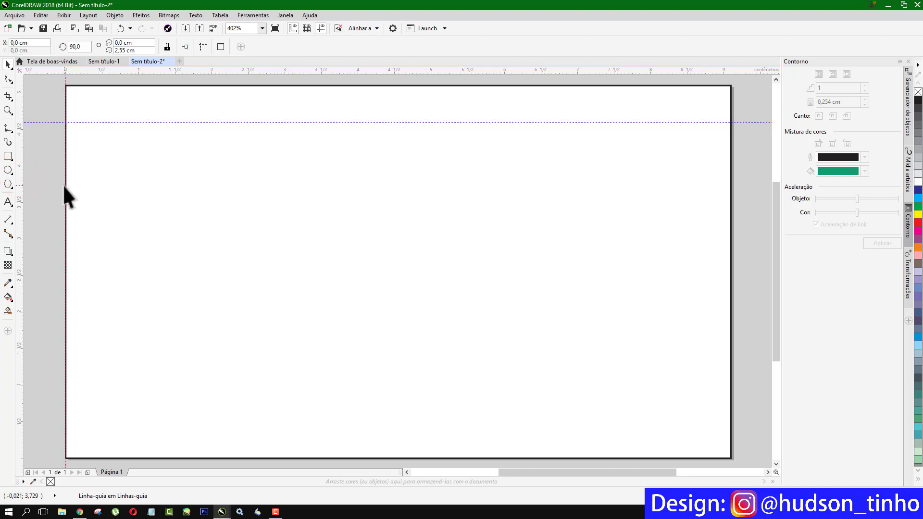
key("Right")
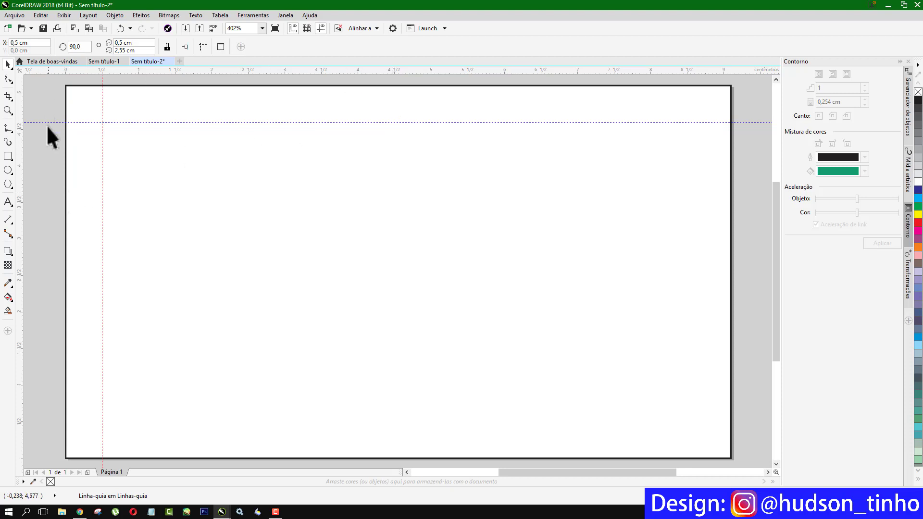
left_click_drag(19, 144, 730, 228)
key("shift+Left")
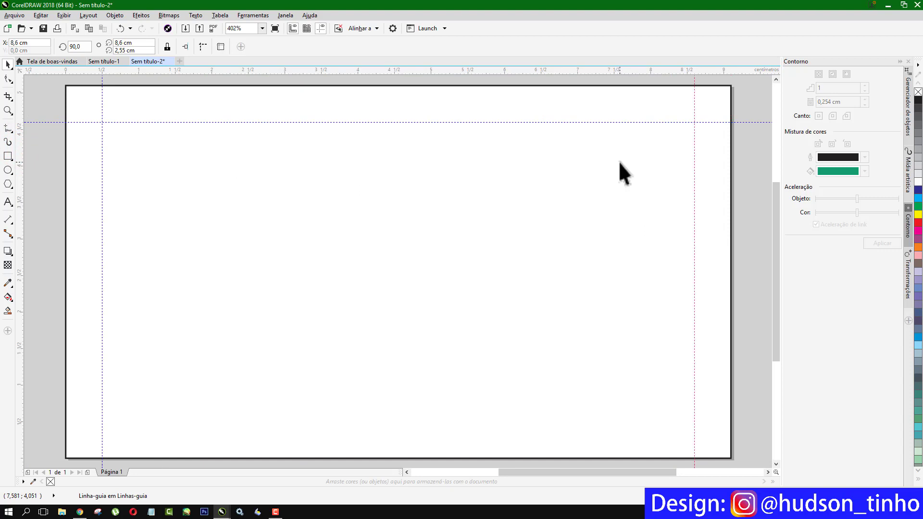
left_click_drag(442, 70, 468, 72)
left_click_drag(521, 261, 578, 454)
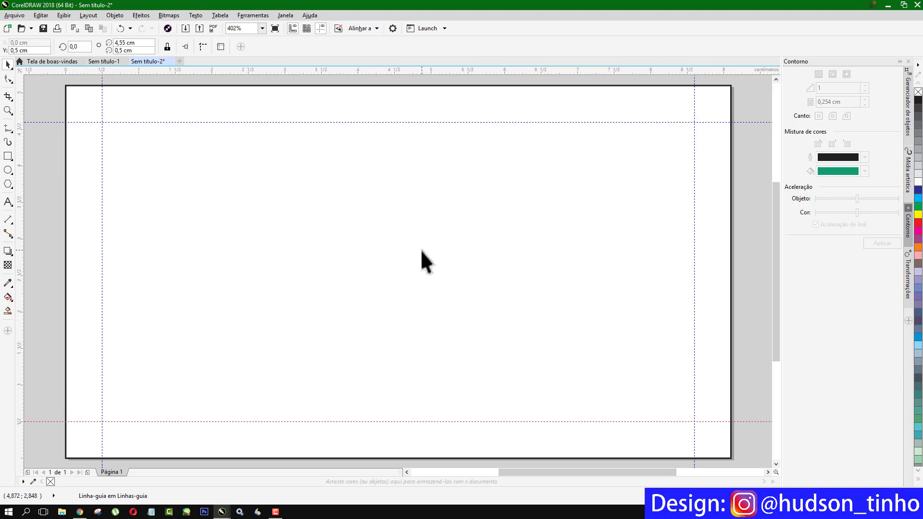
- Apply a black-to-white fountain fill to the card rectangle with F11
scroll(401, 244, "down", 2)
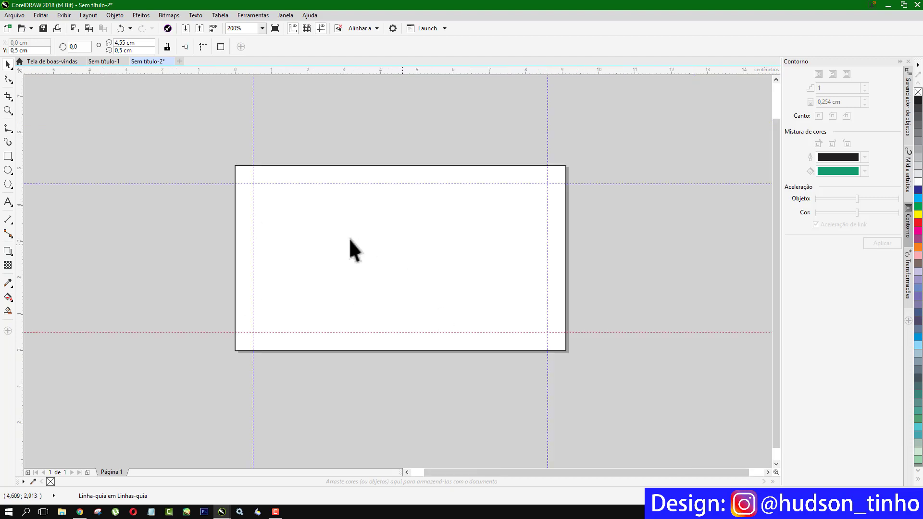
left_click(194, 126)
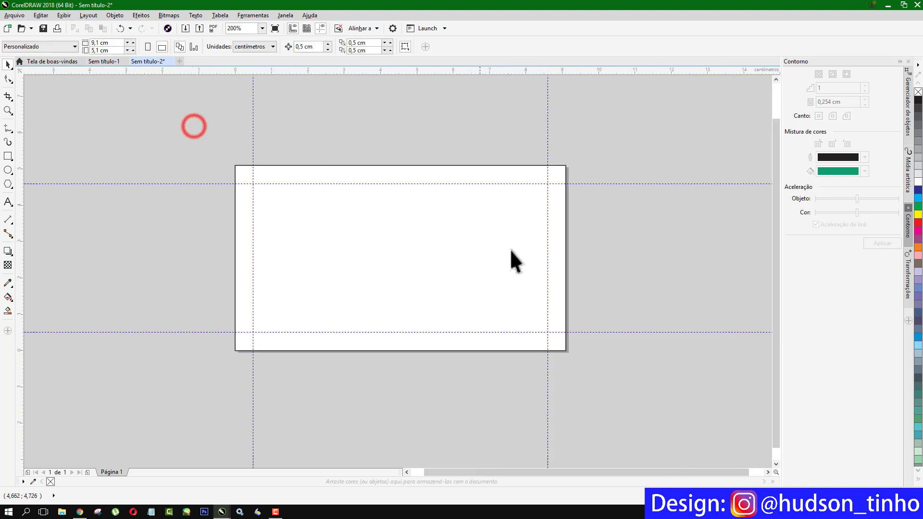
left_click(408, 472)
left_click(742, 471)
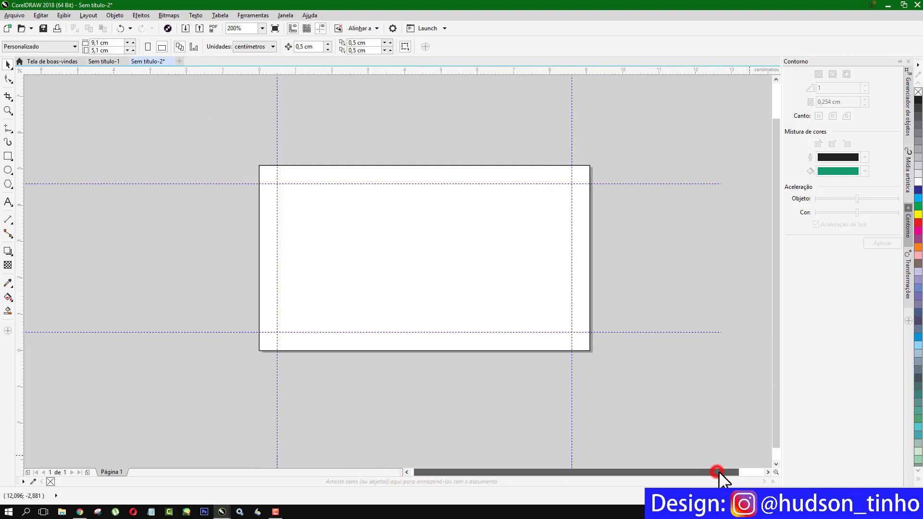
left_click(72, 123)
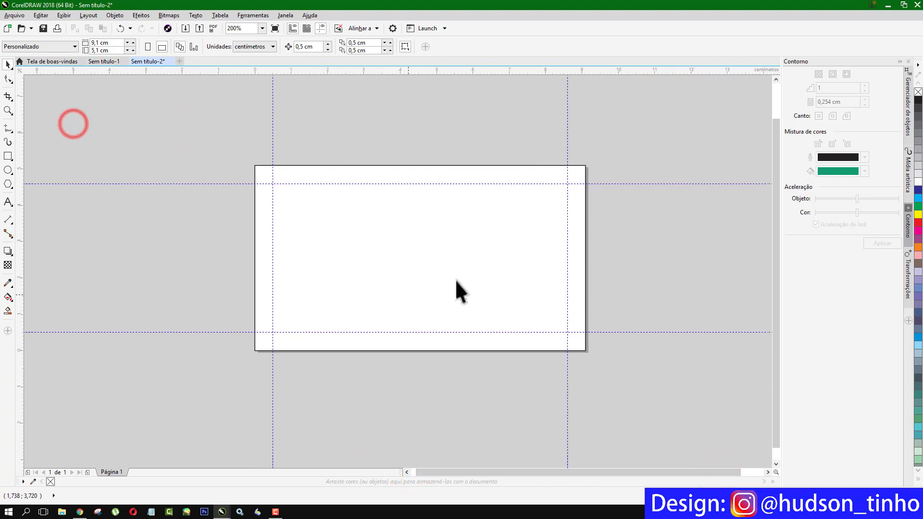
left_click(510, 209)
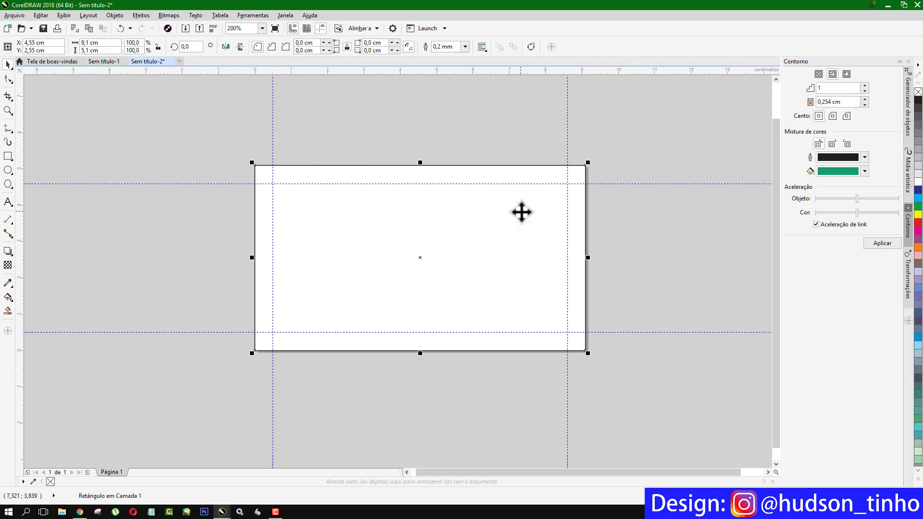
key("F11")
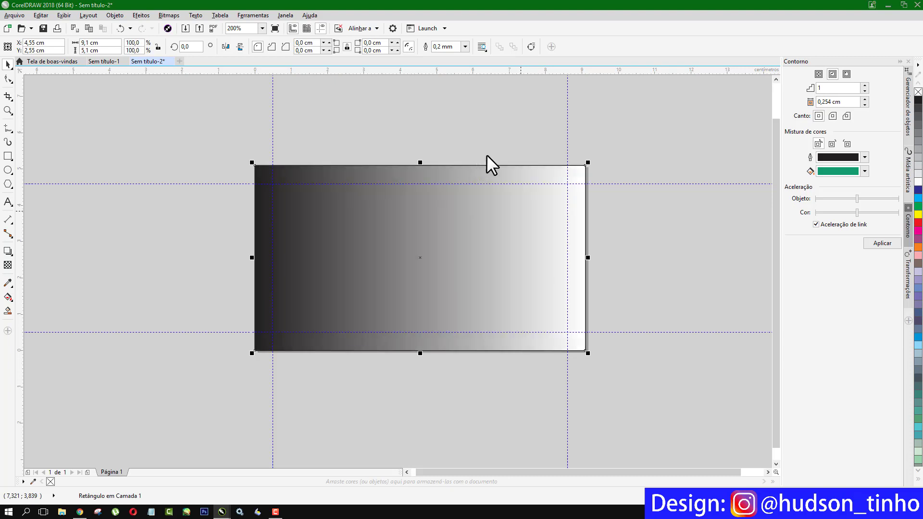
left_click_drag(340, 166, 308, 301)
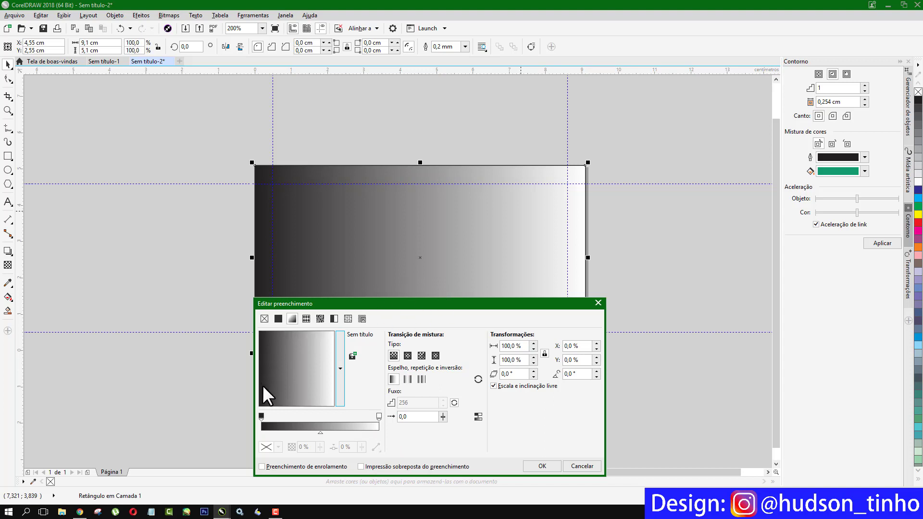
left_click(261, 413)
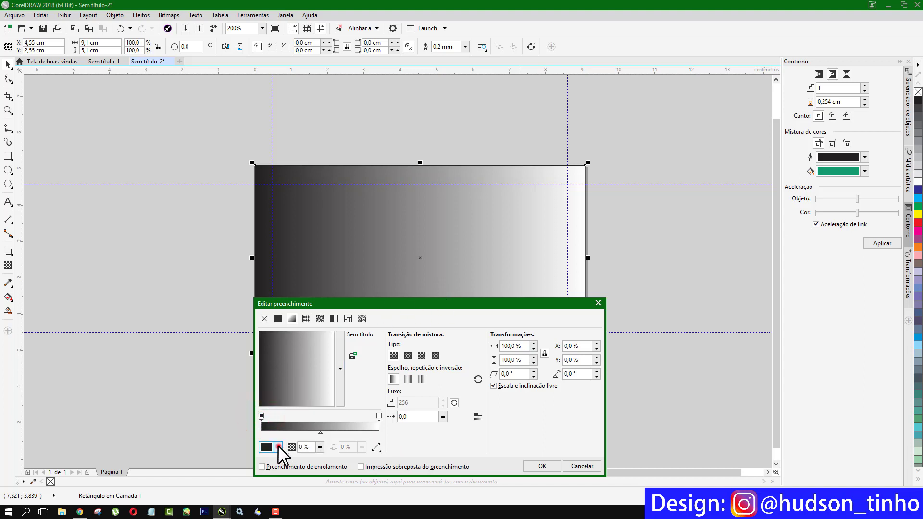
left_click(278, 446)
left_click(270, 406)
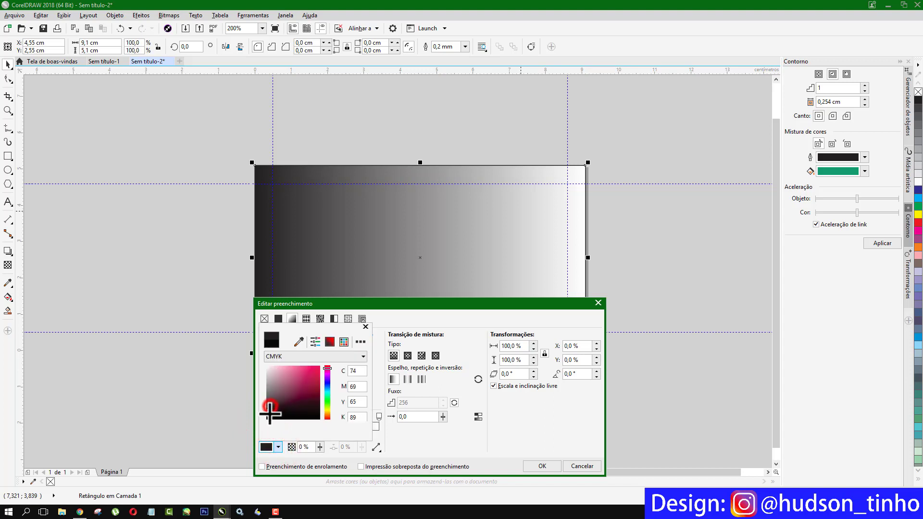
left_click_drag(270, 406, 265, 418)
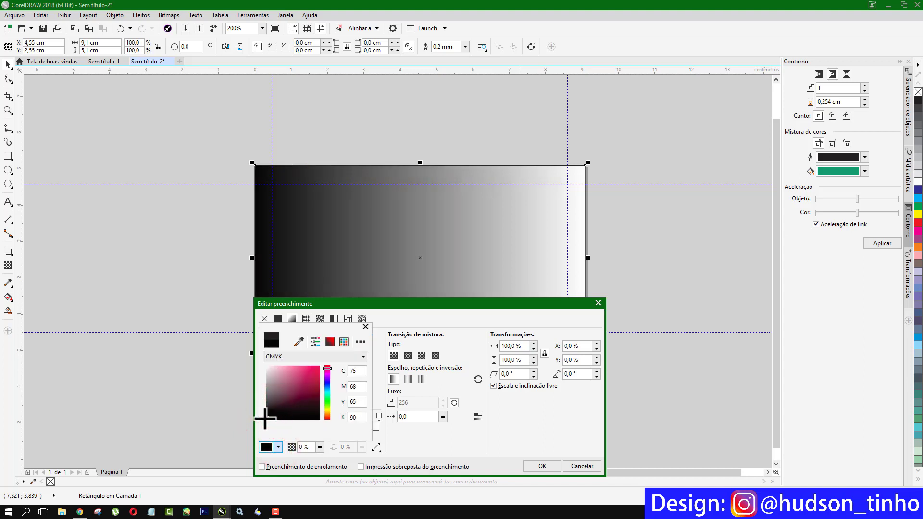
left_click(367, 325)
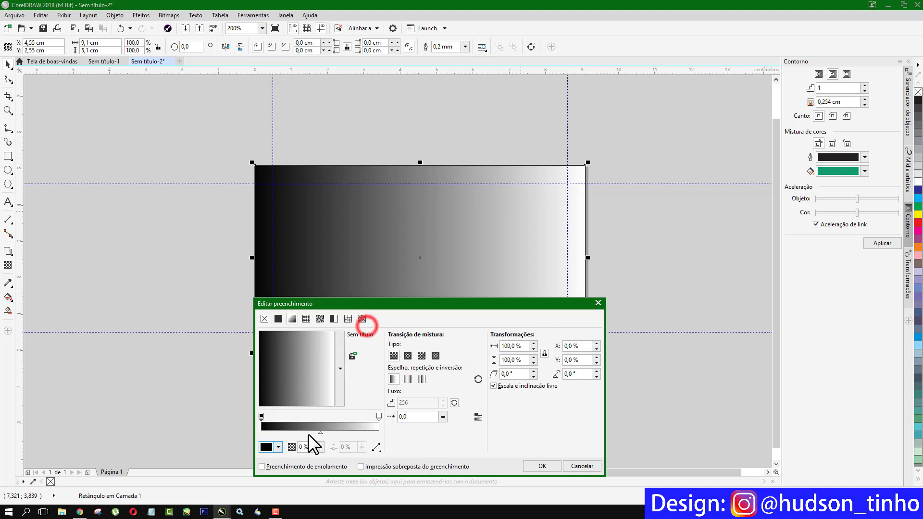
left_click(380, 415)
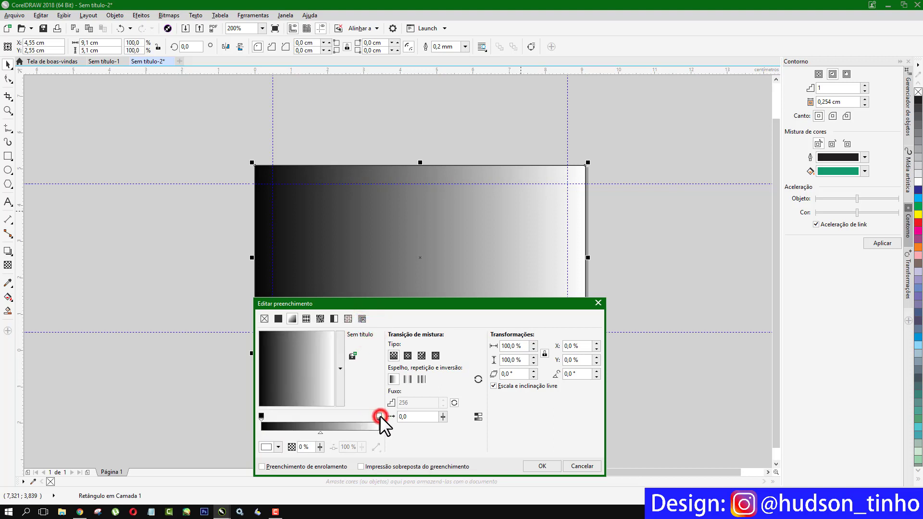
left_click(278, 447)
left_click_drag(276, 397, 268, 400)
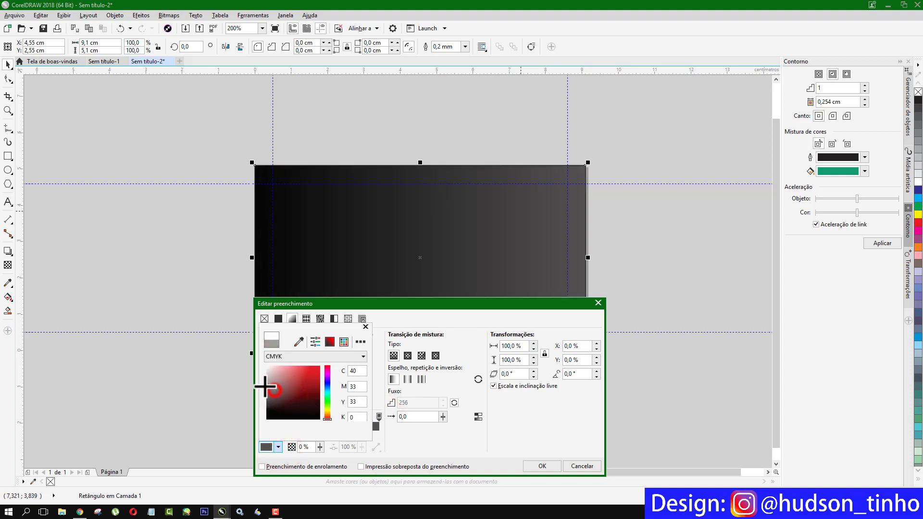
left_click(266, 386)
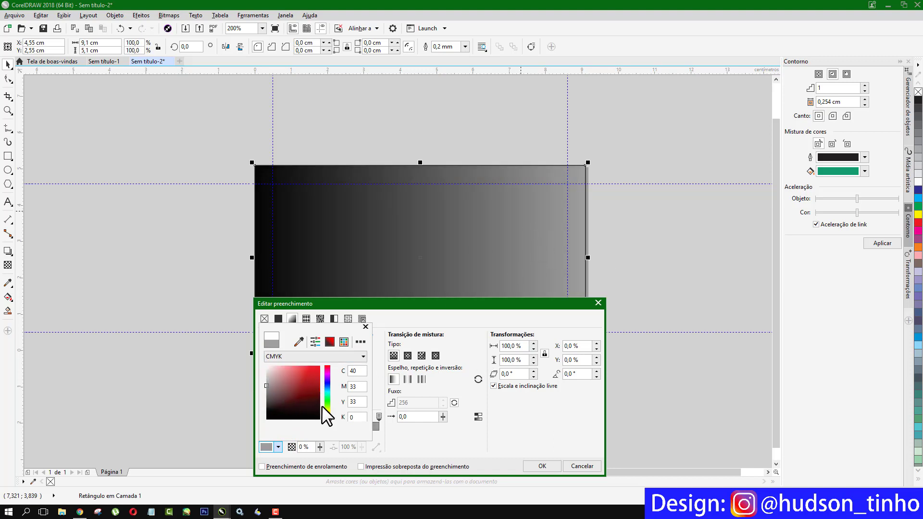
left_click(367, 327)
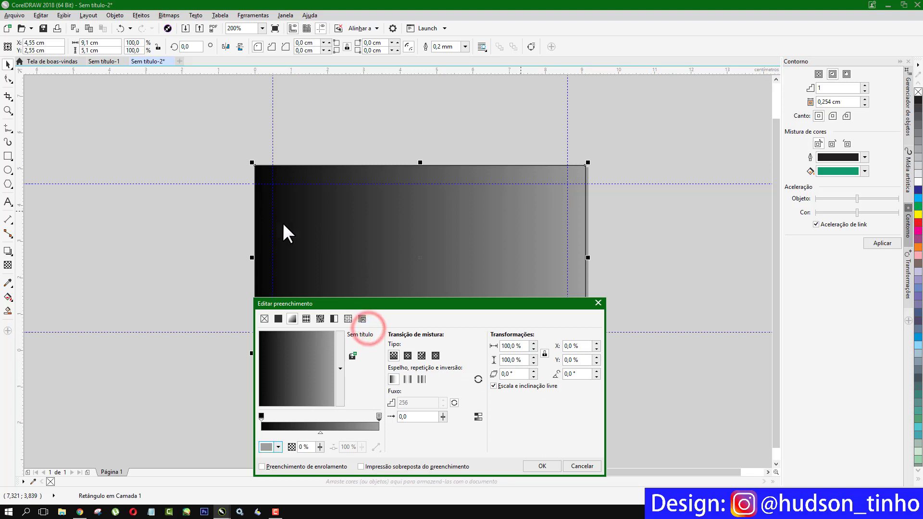
left_click(598, 302)
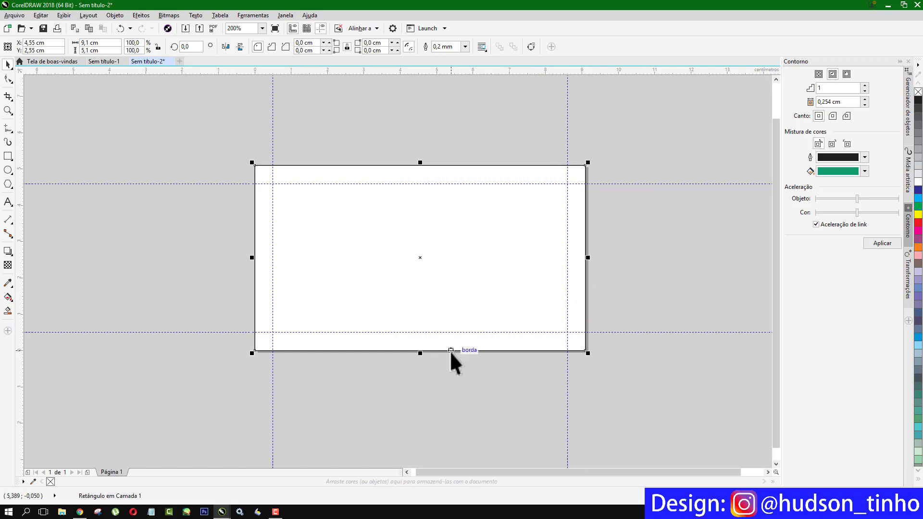
- Set the rectangle's gradient from near-black (75/68/65/90) to mid grey (48/40/40/4) and apply it
key("F11")
left_click_drag(472, 164, 419, 298)
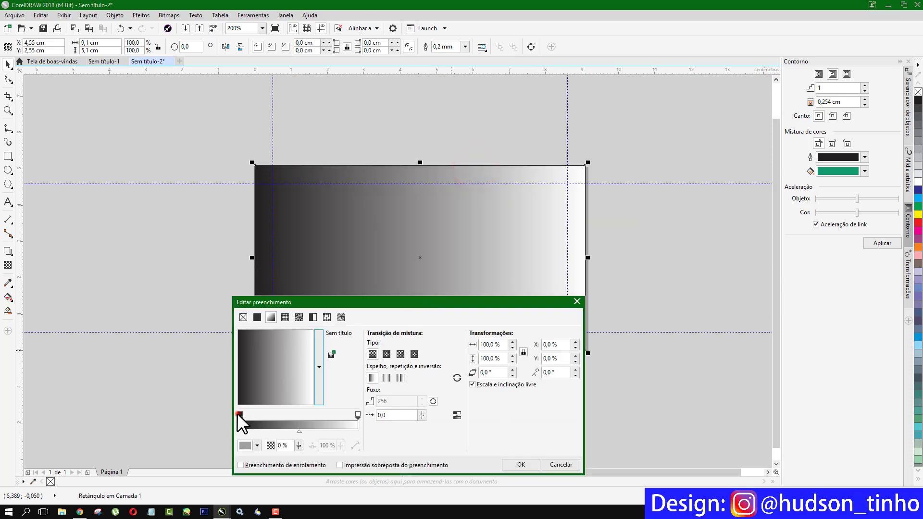
left_click(237, 414)
left_click(257, 445)
left_click(252, 416)
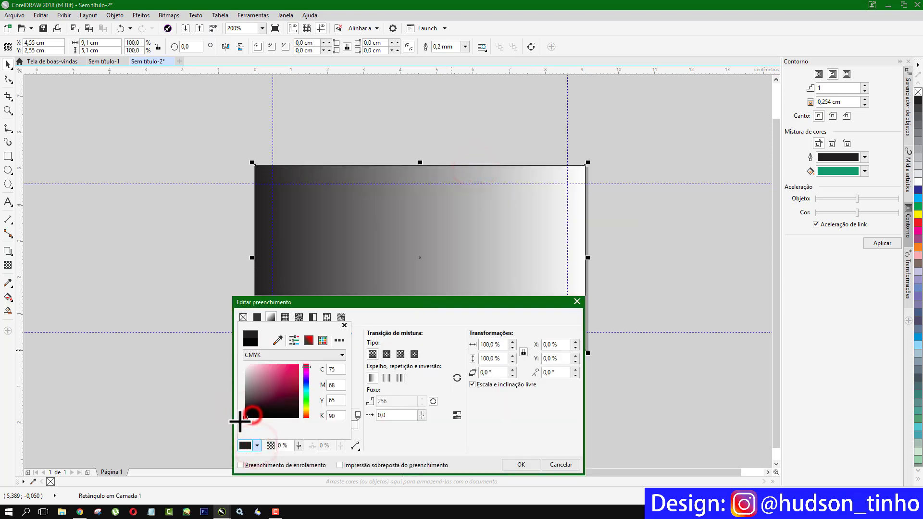
left_click(344, 325)
left_click(356, 414)
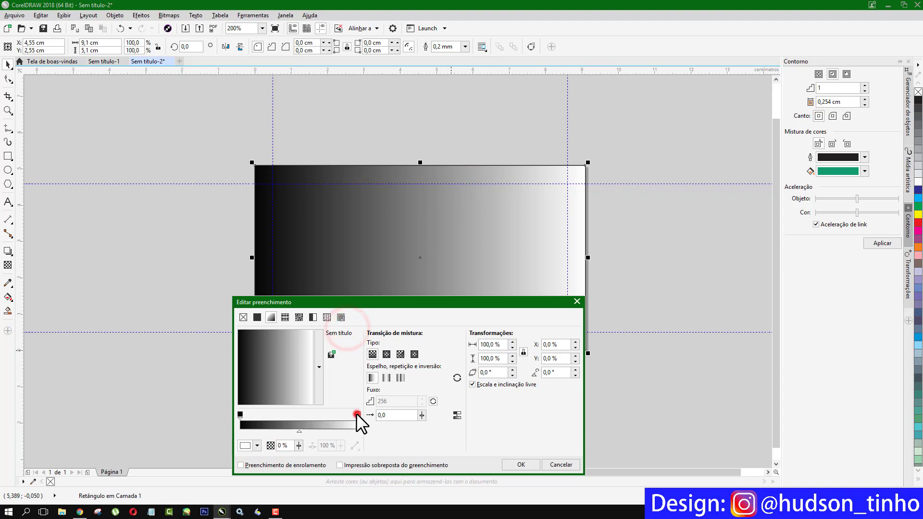
left_click(257, 444)
left_click(244, 387)
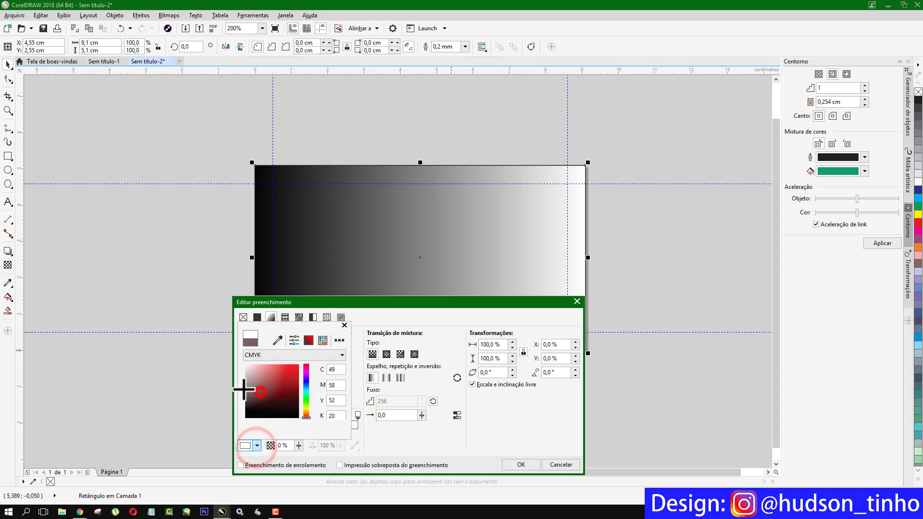
left_click(342, 324)
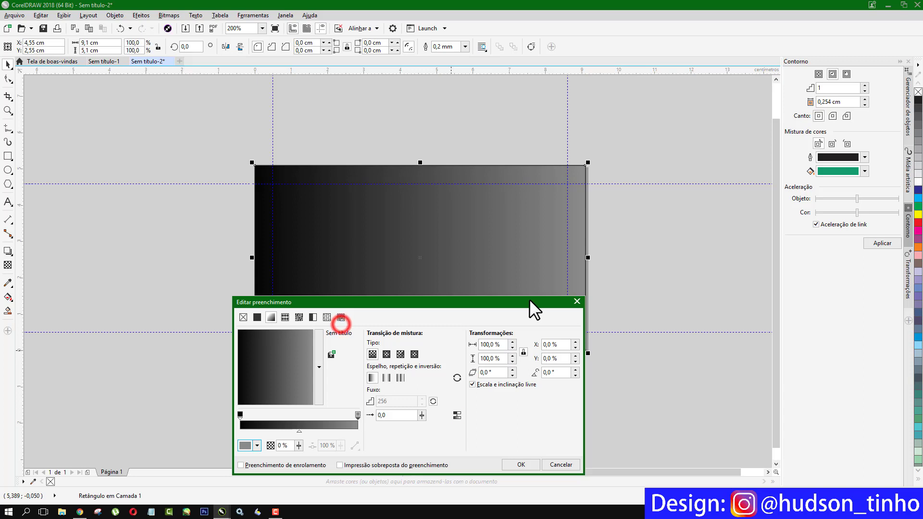
left_click(521, 463)
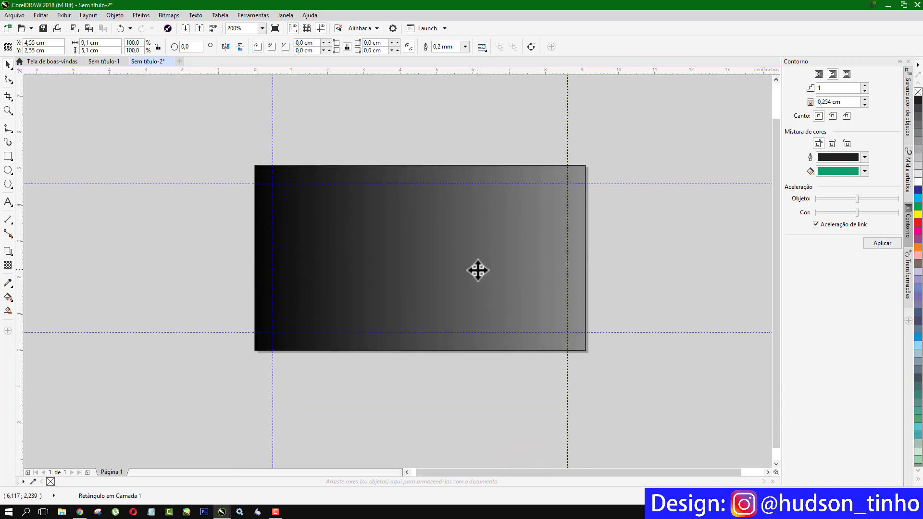
left_click(8, 183)
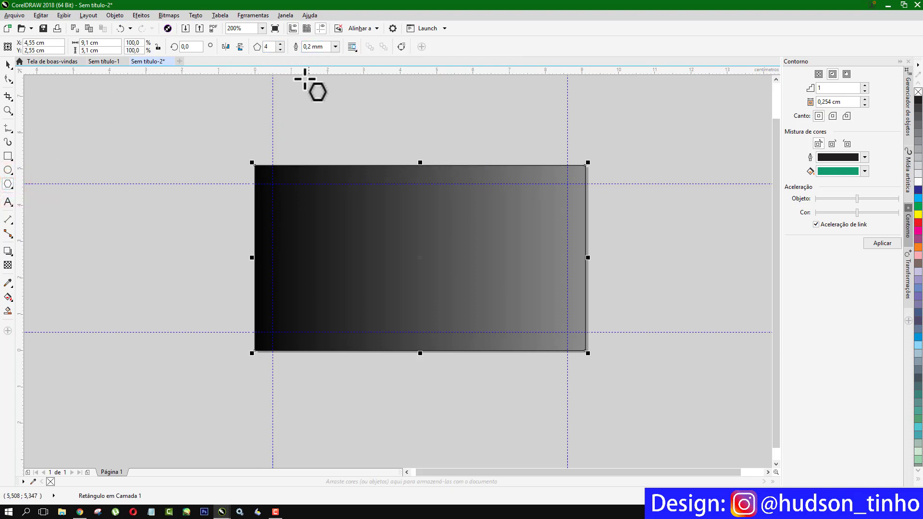
- Draw a four-sided diamond, centre it on the card, and outline it with 30% Preto grey
left_click(280, 43)
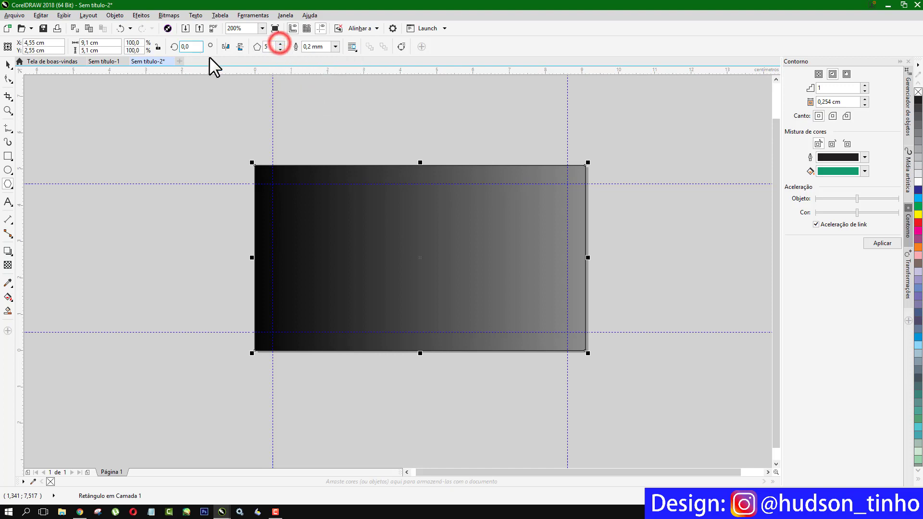
left_click(281, 43)
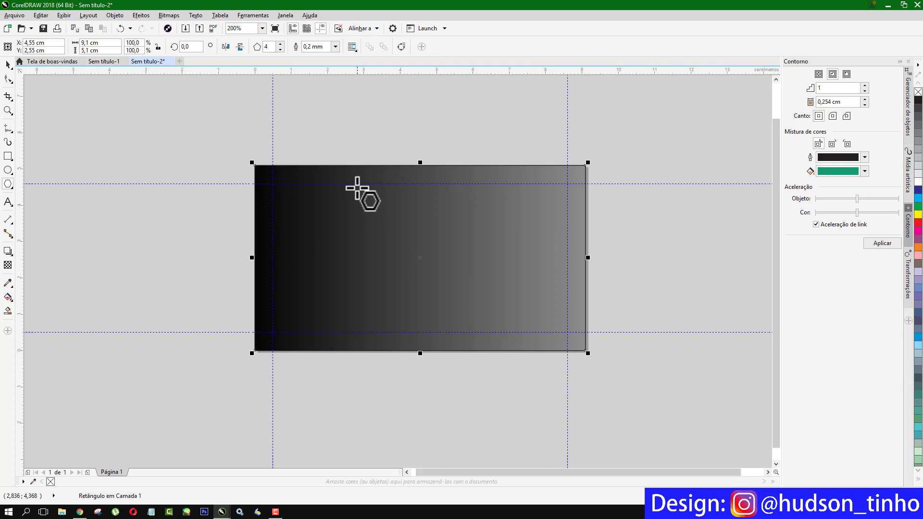
left_click(337, 125)
left_click_drag(363, 150, 508, 256)
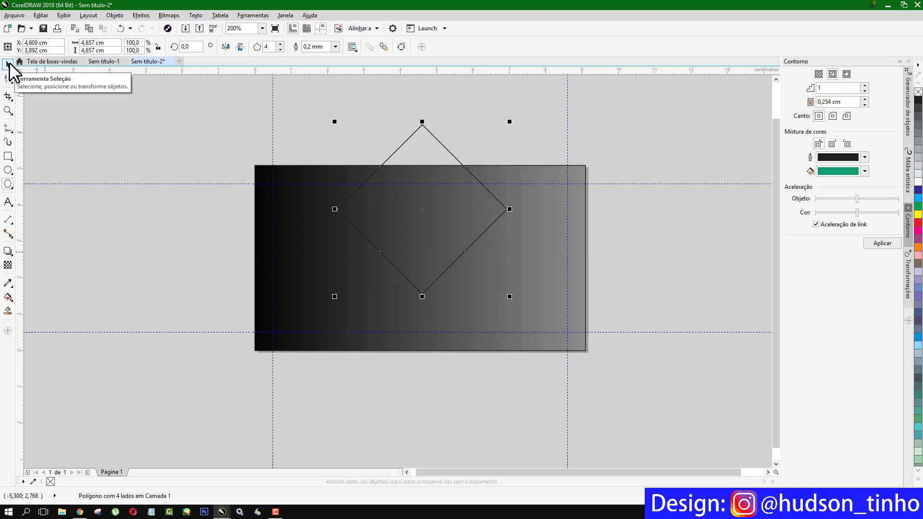
left_click(8, 65)
left_click_drag(420, 207, 423, 239)
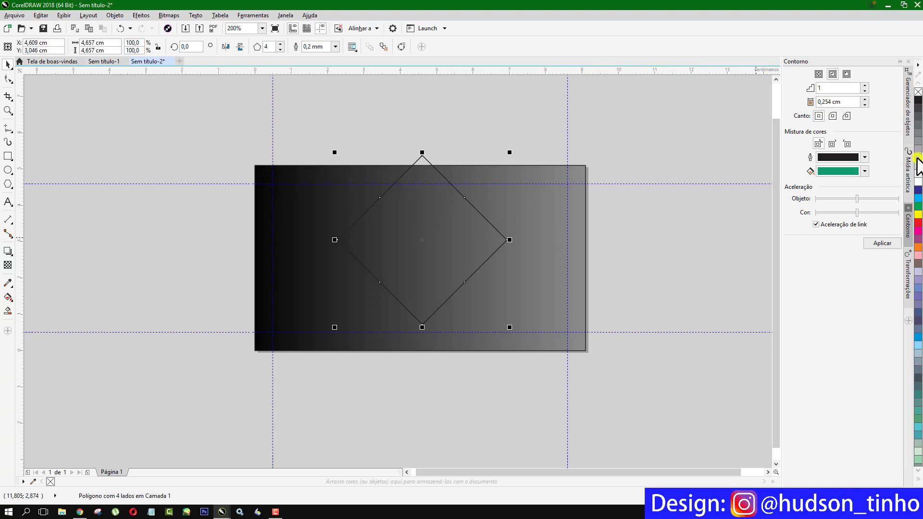
right_click(918, 160)
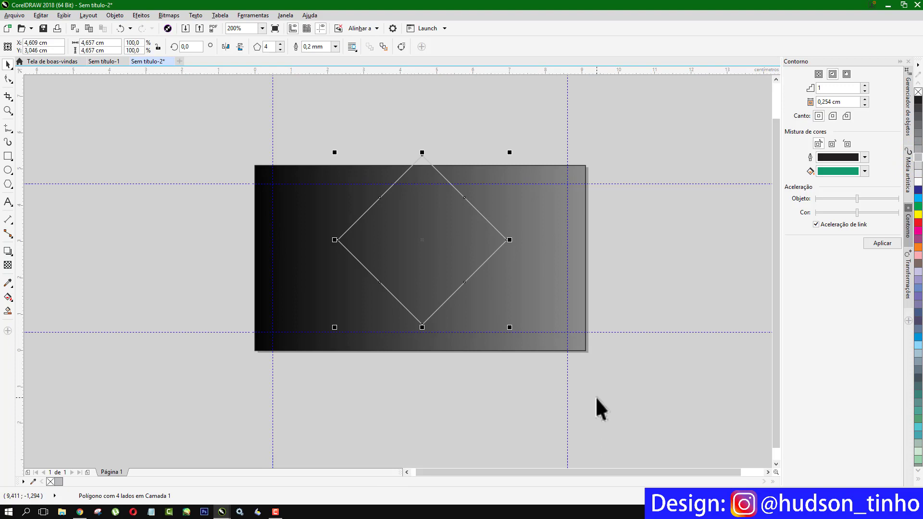
key("F11")
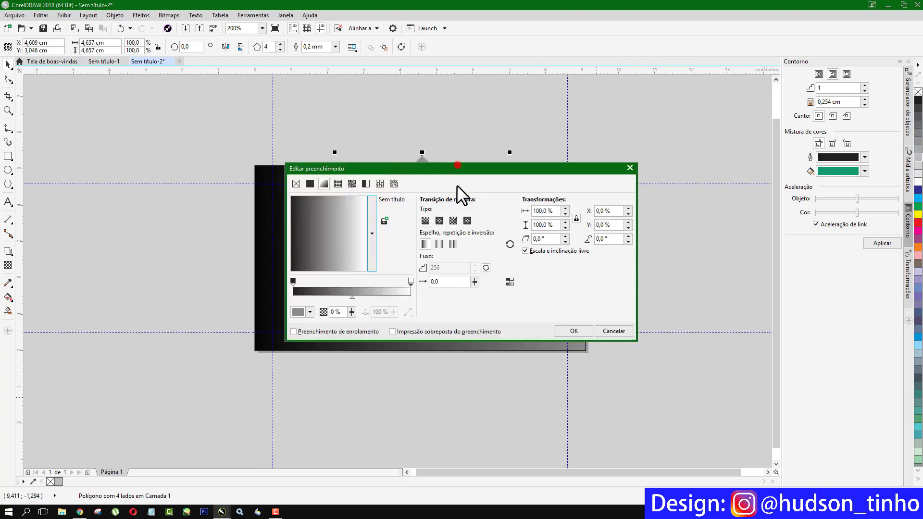
- Sample the card's dark left and grey right colours as the diamond gradient's start and end
left_click_drag(456, 169, 446, 272)
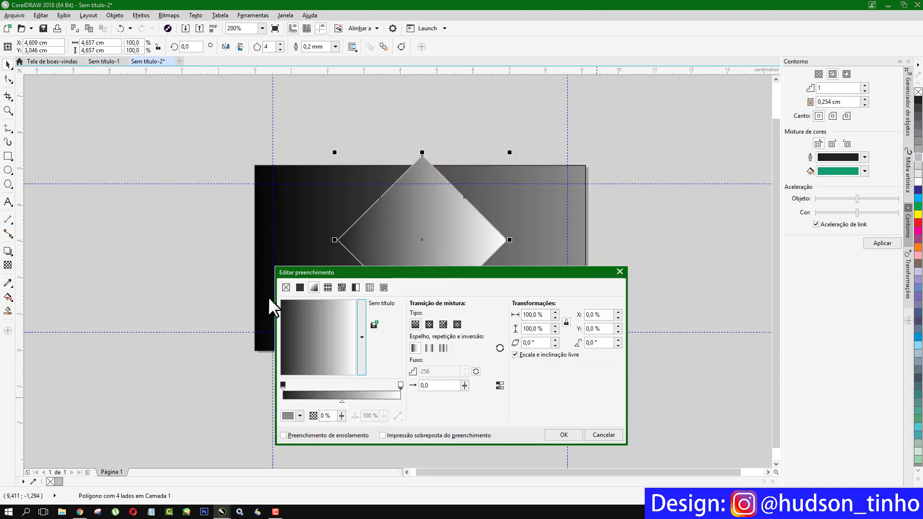
left_click(282, 384)
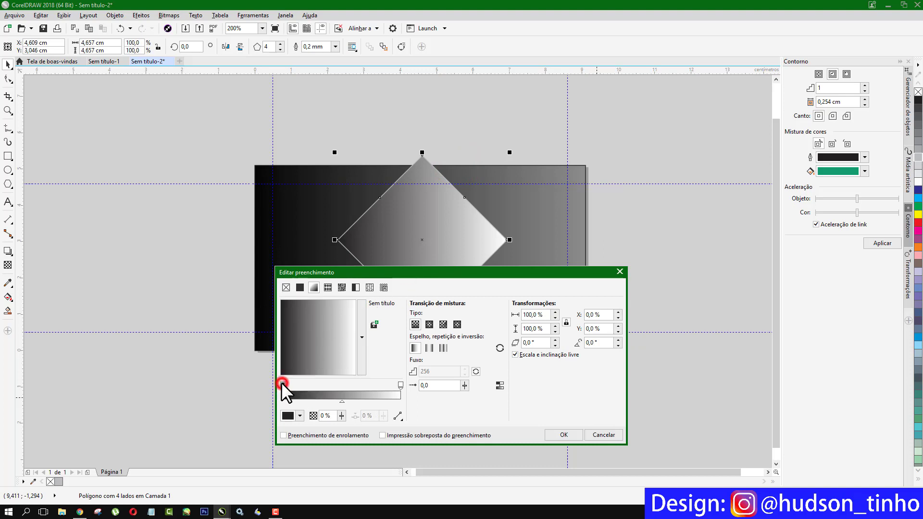
left_click(299, 416)
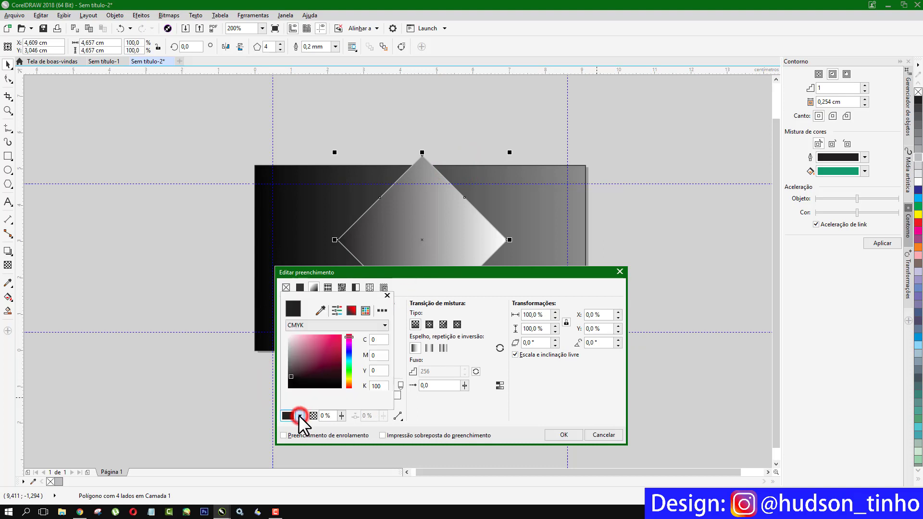
left_click(322, 310)
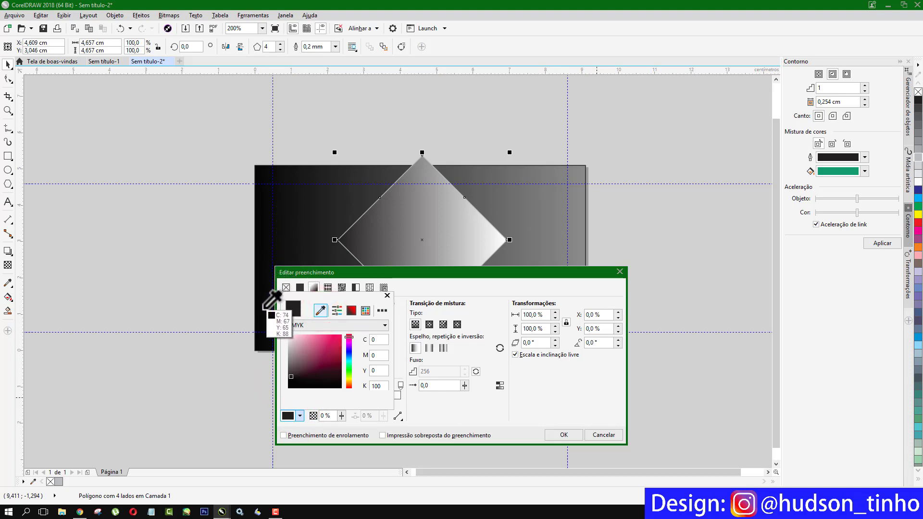
left_click(262, 306)
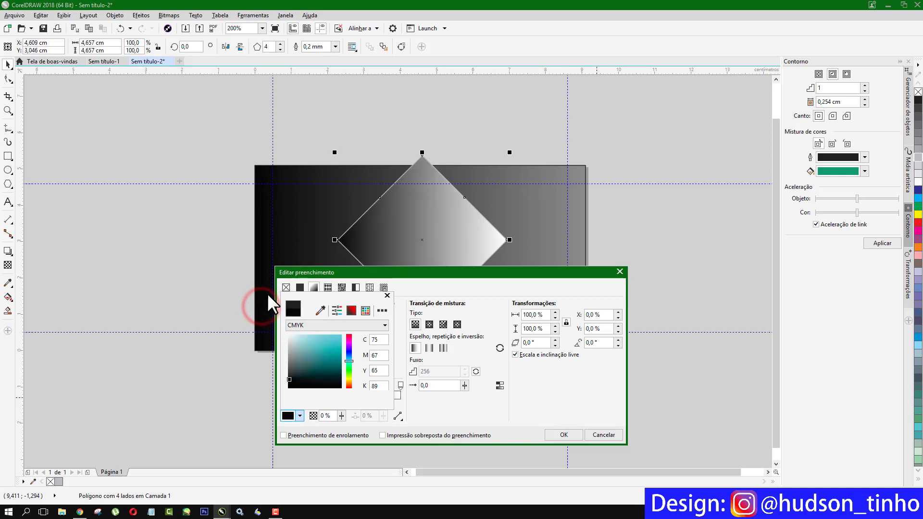
left_click(386, 296)
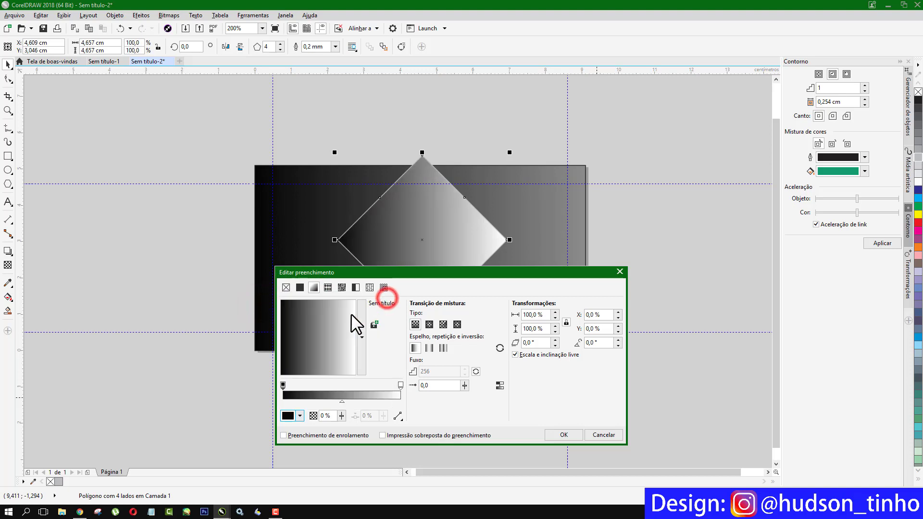
left_click(400, 384)
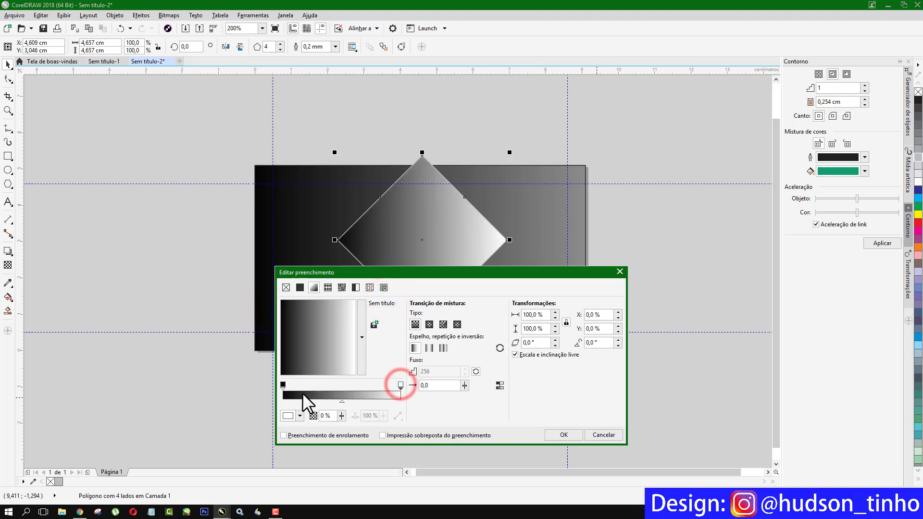
left_click(299, 415)
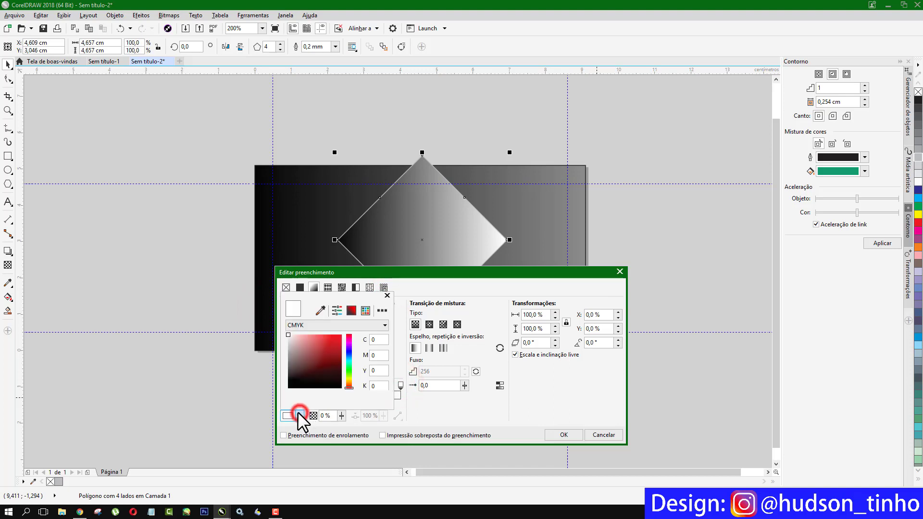
left_click(320, 309)
left_click(574, 236)
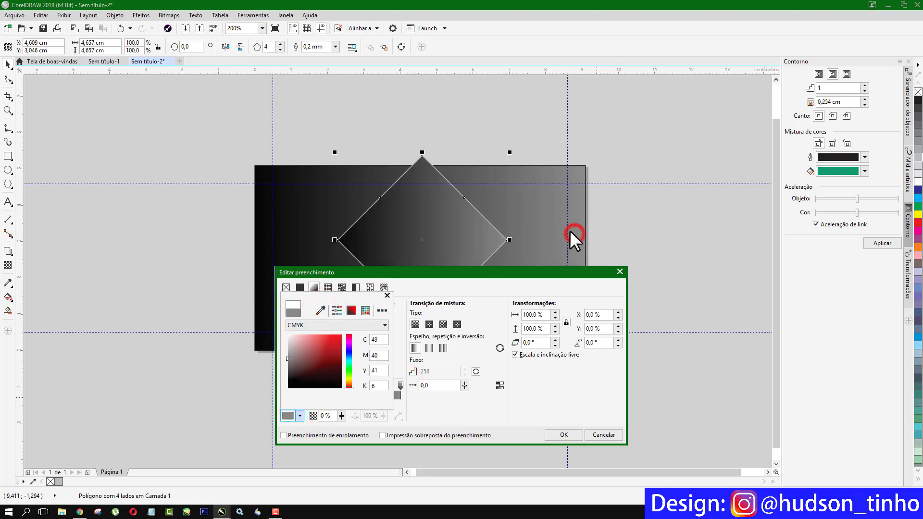
left_click(467, 272)
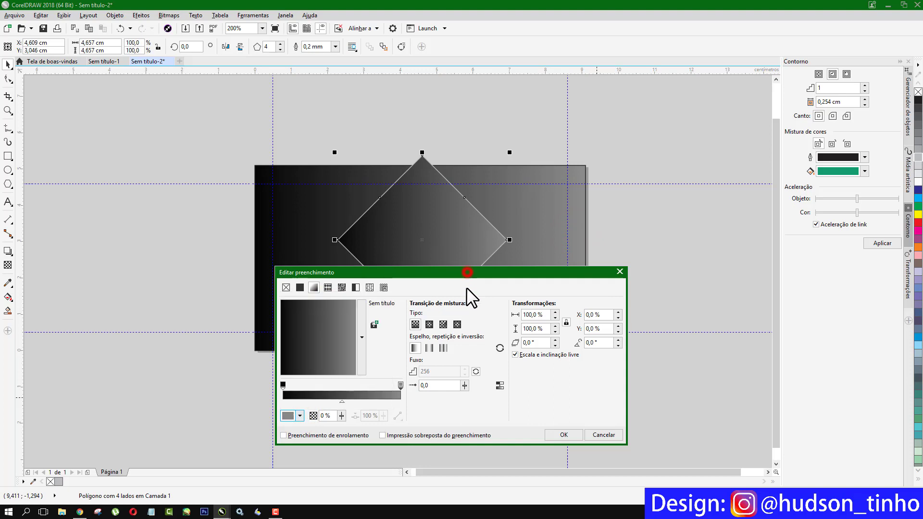
- Rotate the gradient to about 96° so it is lighter at the top, and apply it
left_click_drag(548, 270, 571, 296)
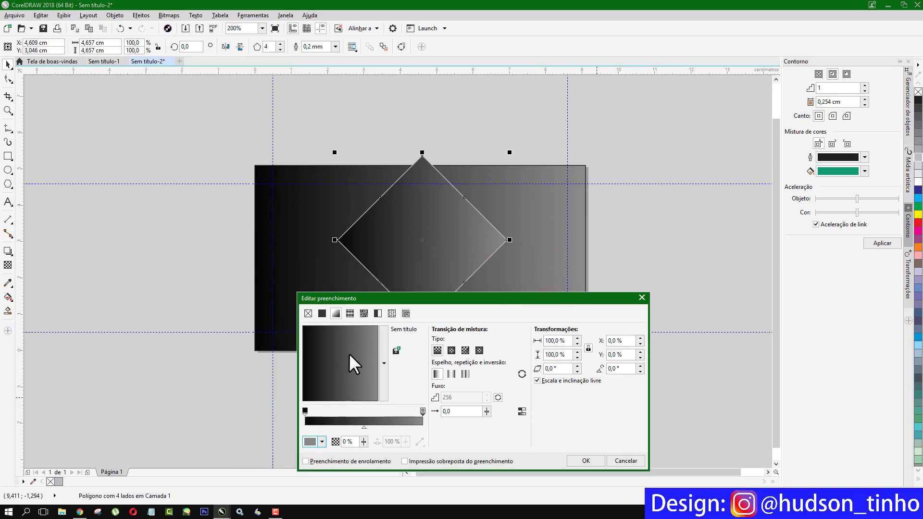
left_click_drag(361, 348, 342, 341)
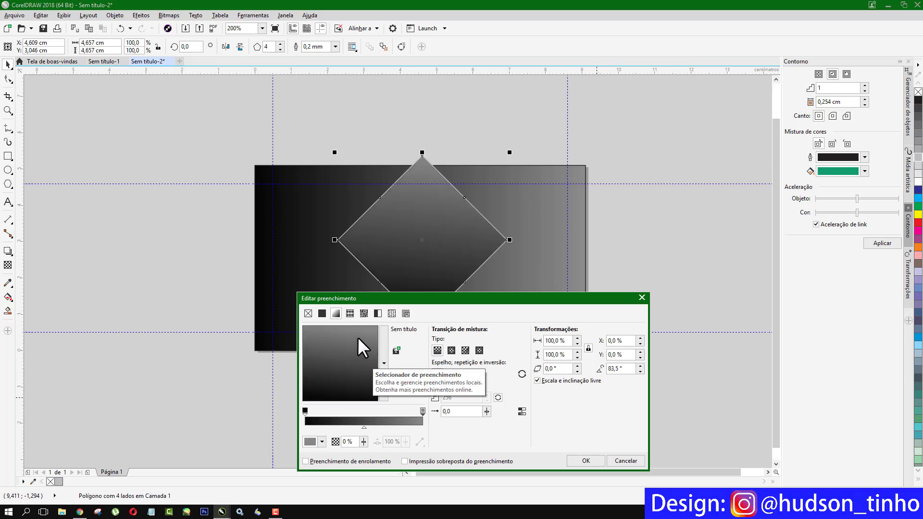
left_click_drag(370, 359, 339, 341)
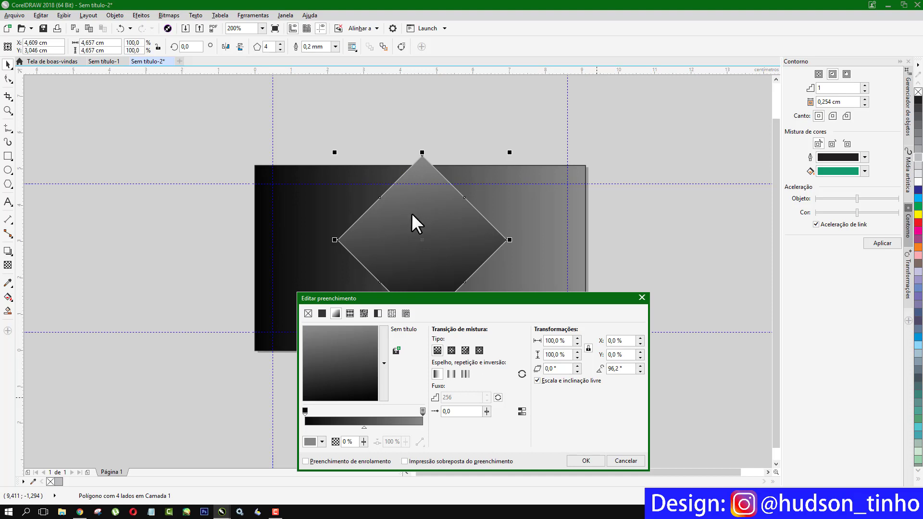
left_click(600, 455)
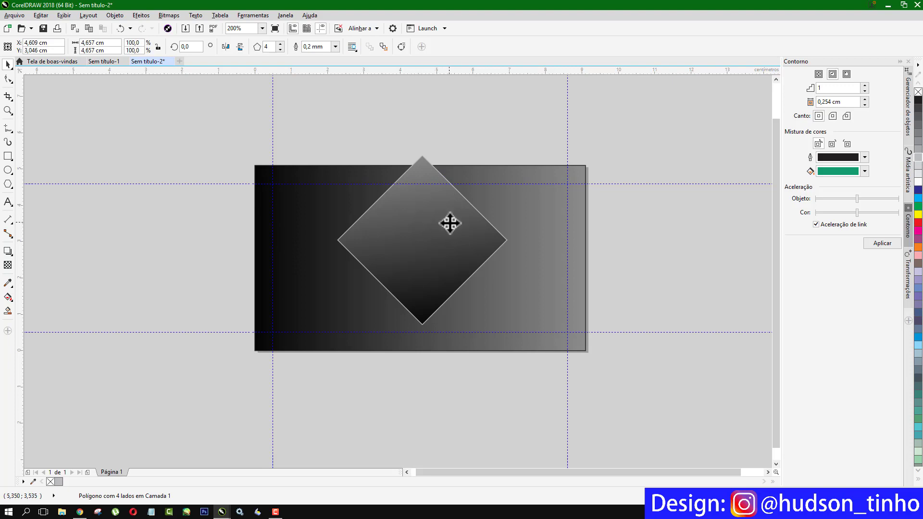
- Cast a drop shadow from the diamond and darken it to opacity 88
left_click(449, 223)
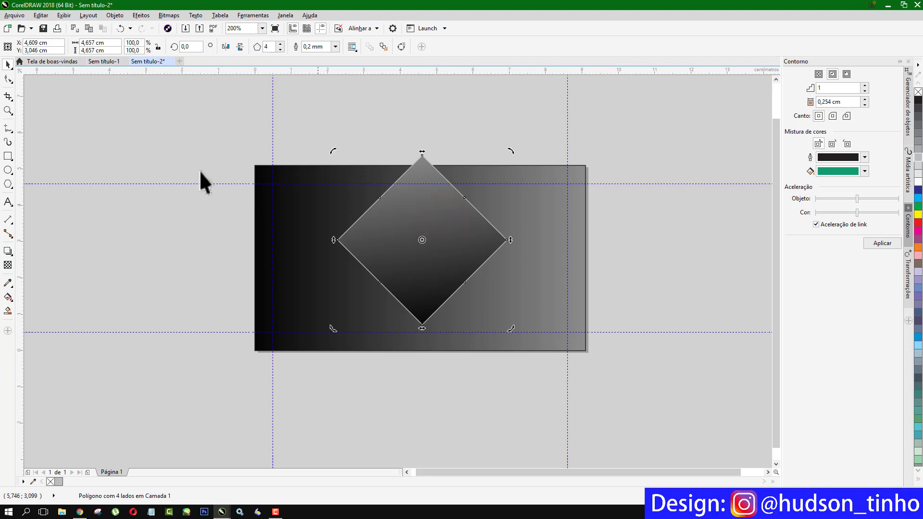
left_click(448, 88)
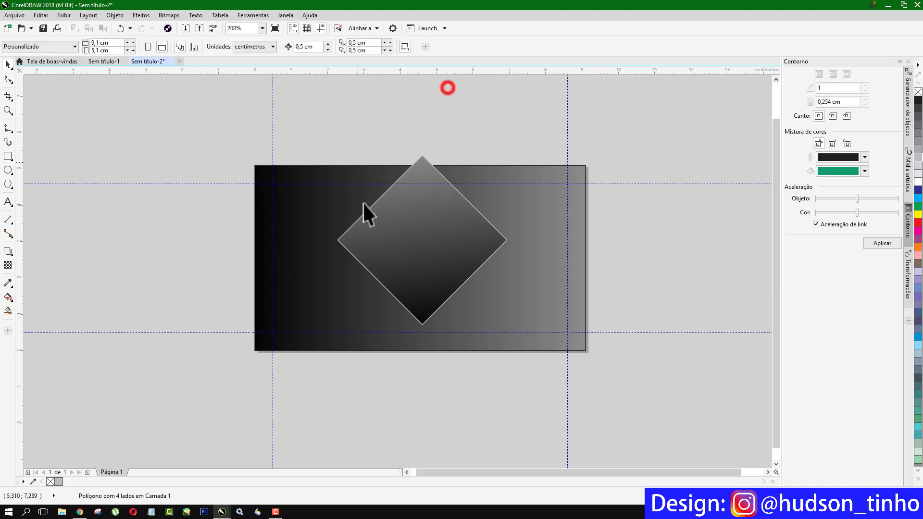
left_click(432, 244)
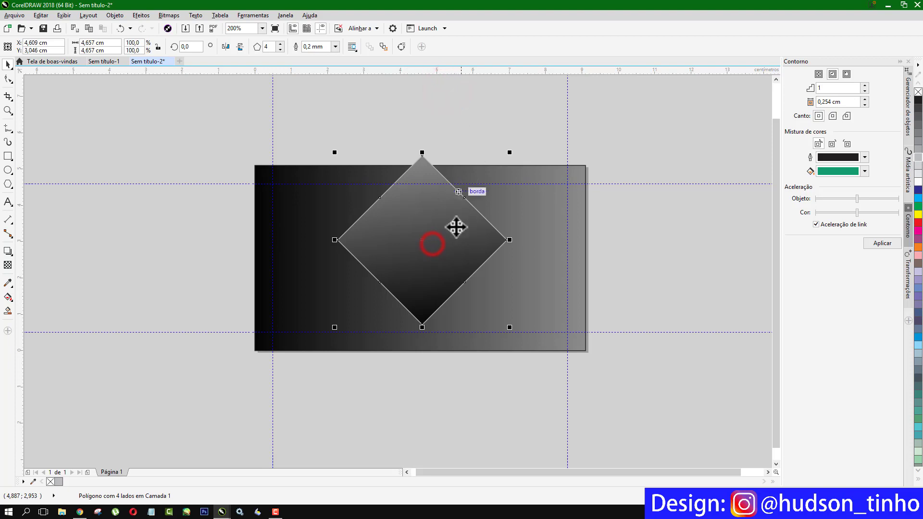
left_click(7, 252)
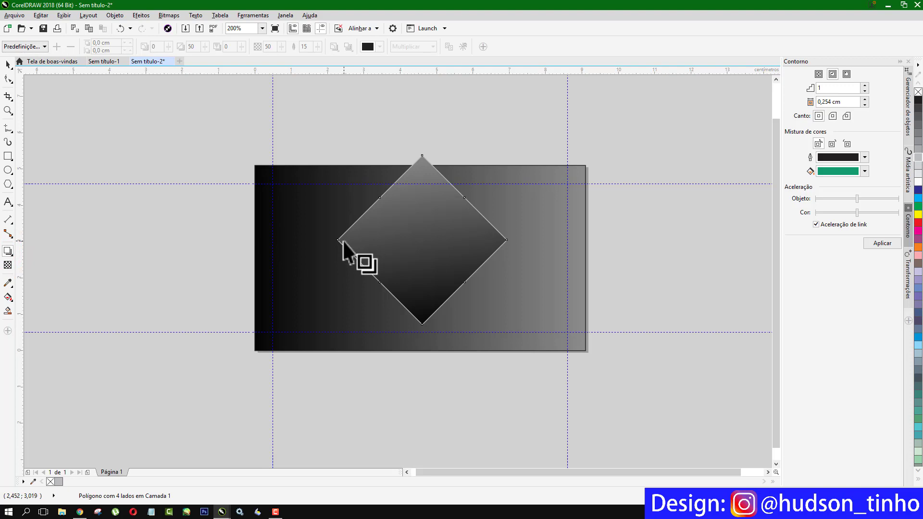
left_click_drag(342, 240, 514, 242)
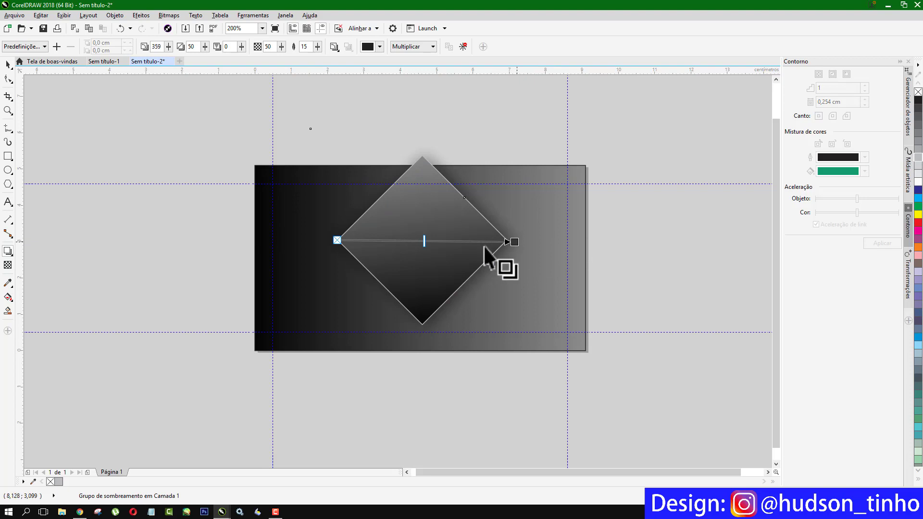
left_click_drag(424, 245, 489, 242)
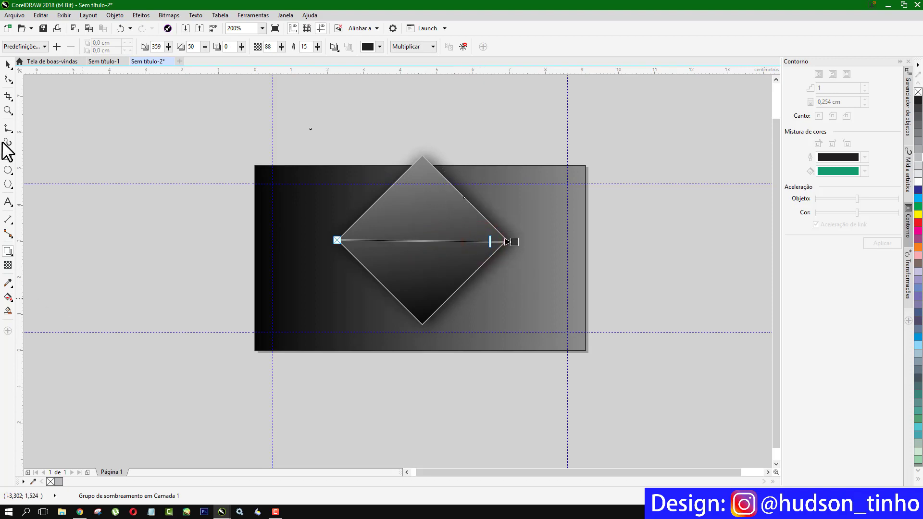
left_click(8, 64)
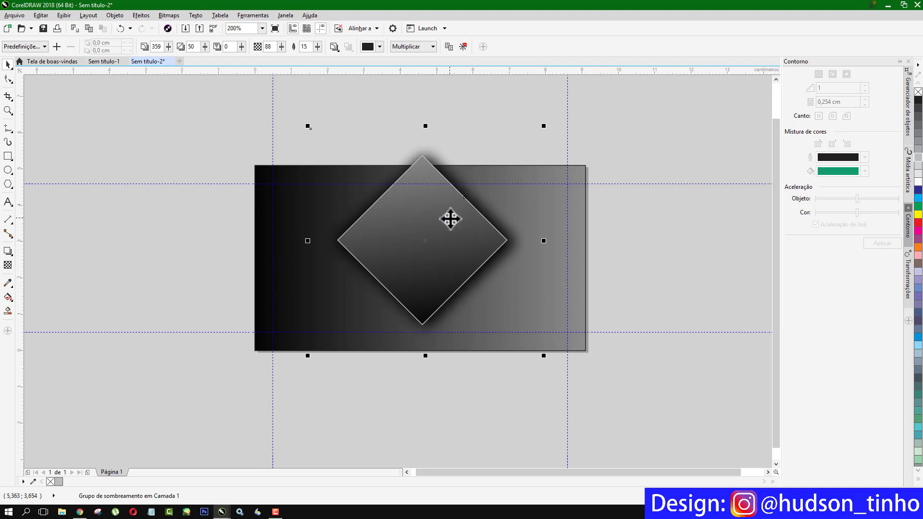
- Copy the shadowed diamond at 66.6% size to the lower left, then copy it again to the right
left_click_drag(449, 219, 371, 245)
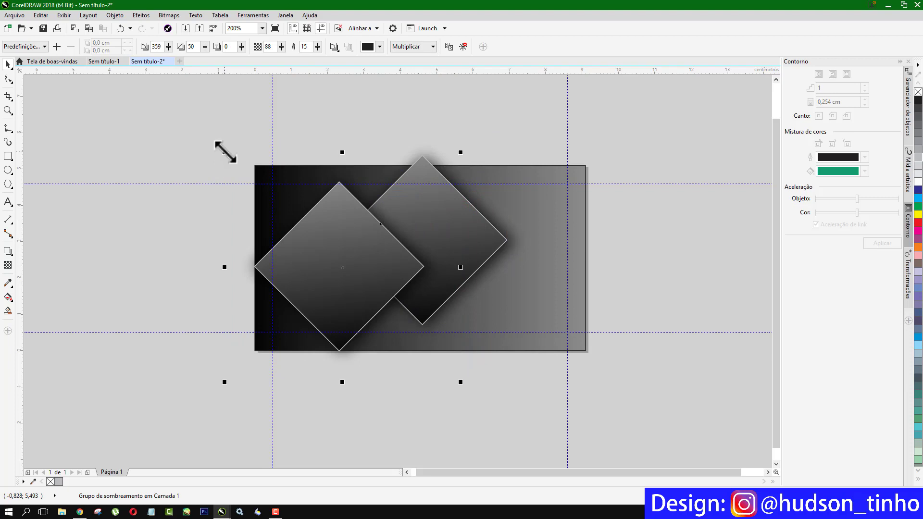
left_click_drag(223, 151, 317, 237)
left_click_drag(365, 290, 357, 284)
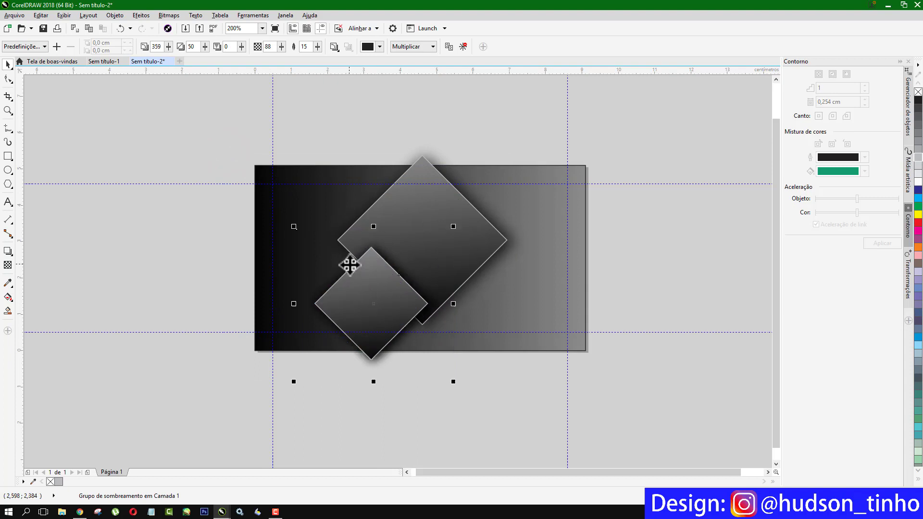
left_click_drag(367, 300, 513, 231)
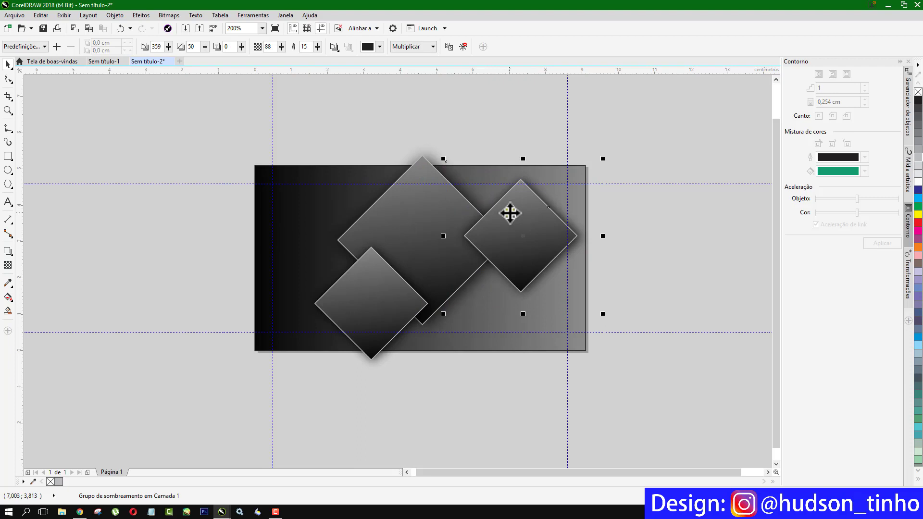
- Order the right diamond just above the background rectangle using Ordenar > Na frente de
right_click(510, 213)
mouse_move(549, 362)
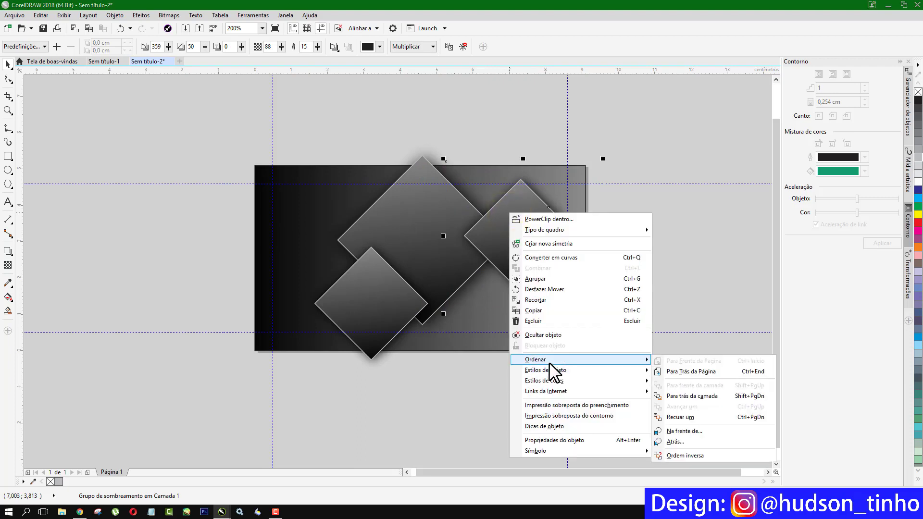
left_click(696, 428)
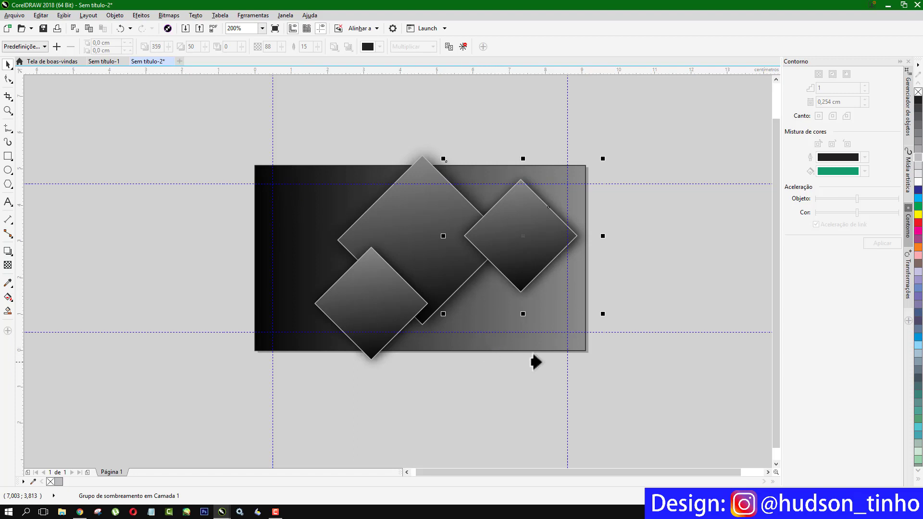
left_click(575, 346)
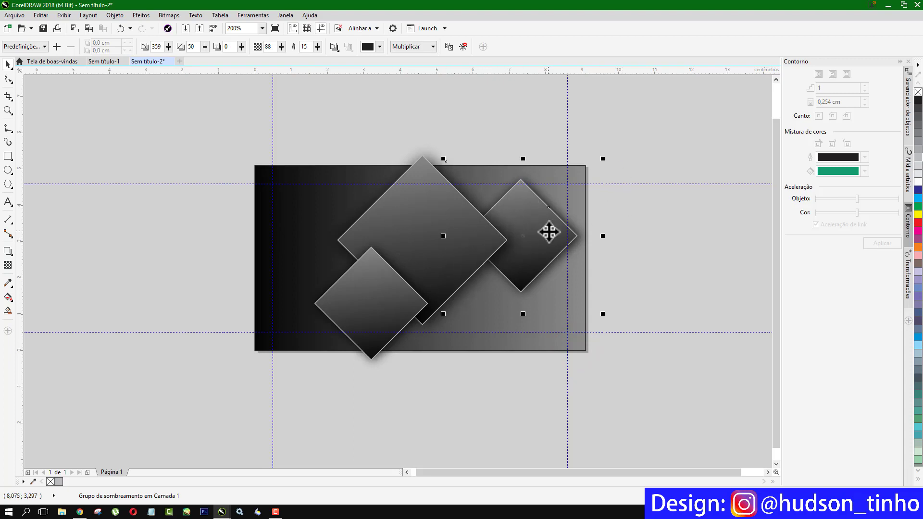
- Add a small diamond copy at the upper left and move it toward the left edge
left_click_drag(549, 230, 357, 211)
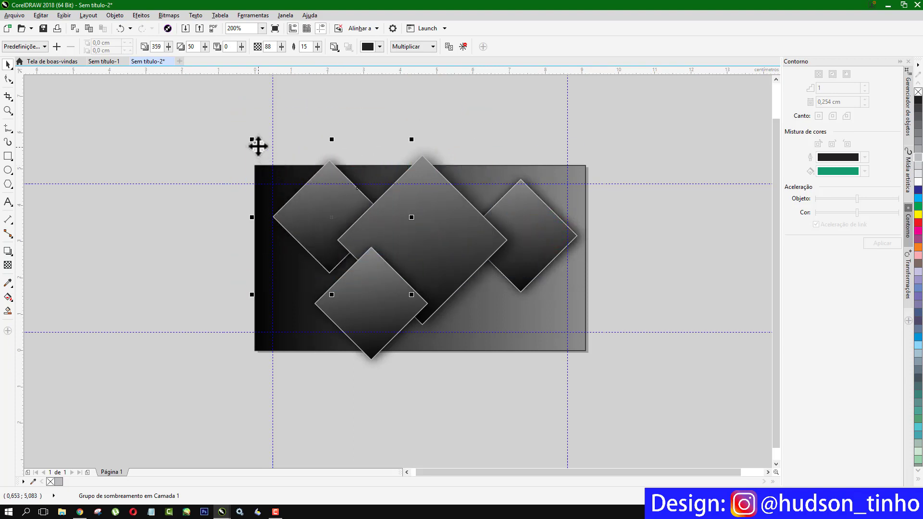
left_click_drag(251, 140, 317, 203)
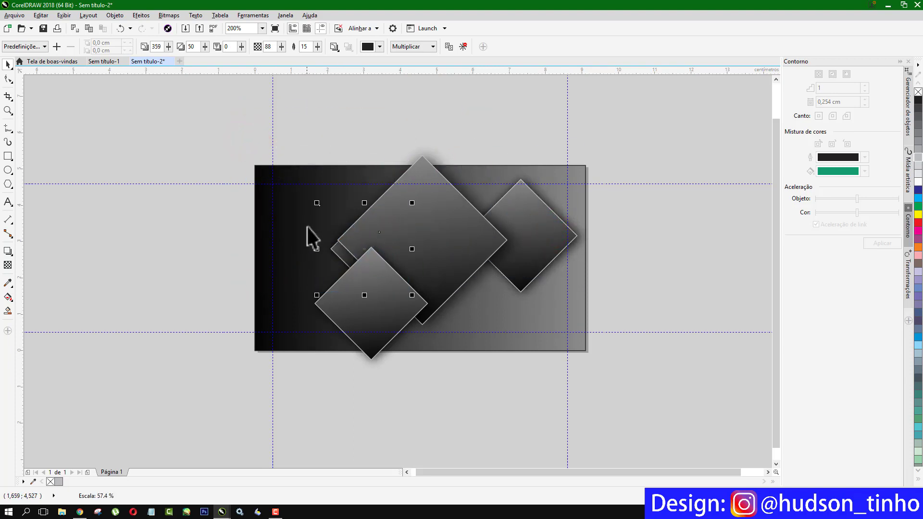
left_click_drag(364, 248, 343, 226)
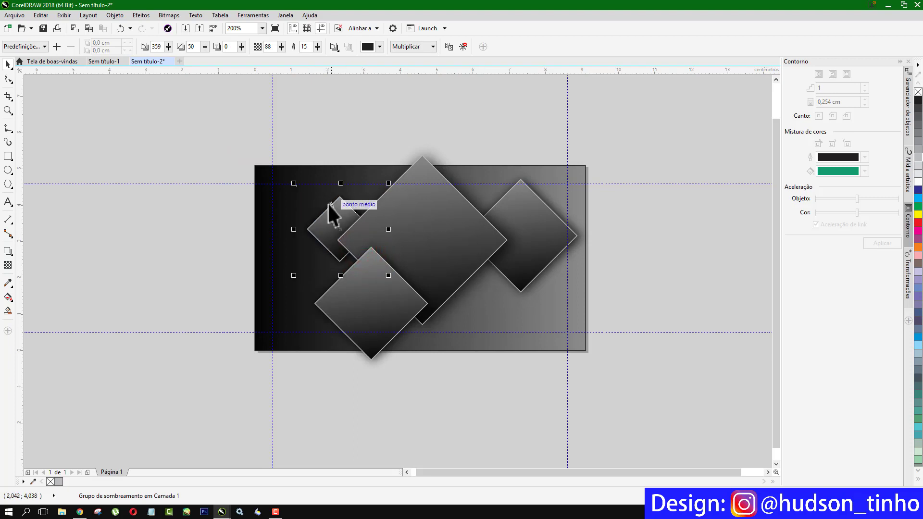
left_click_drag(319, 237, 259, 285)
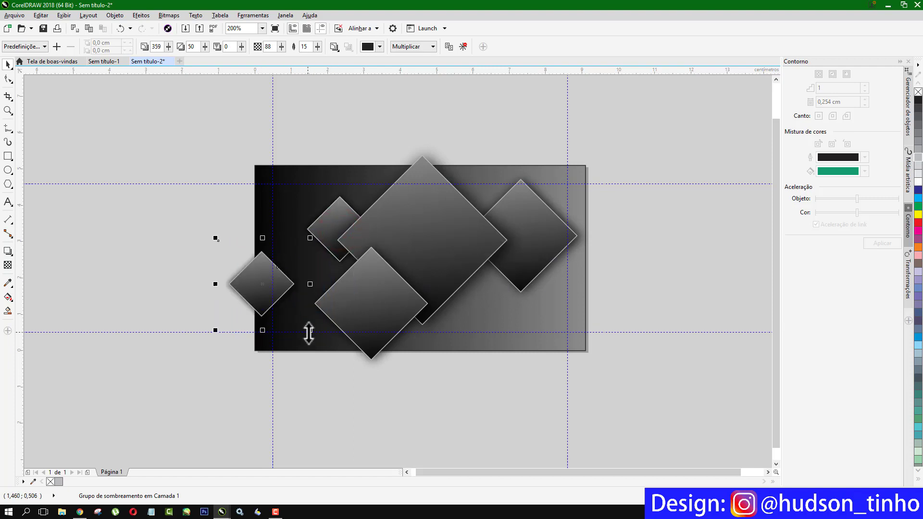
left_click_drag(310, 331, 340, 361)
left_click(272, 292)
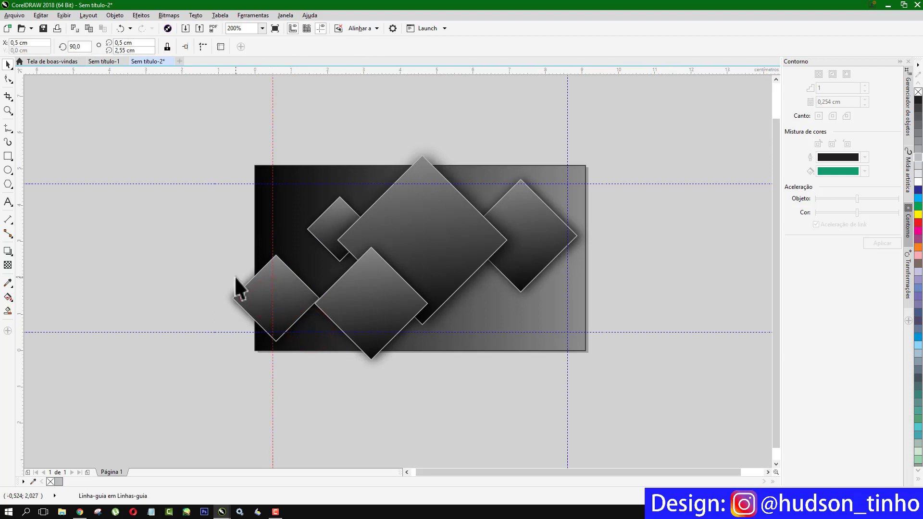
key("ctrl+z")
- Enlarge and reposition the lower-left diamond, and shrink the top diamond to about 38%
left_click_drag(220, 237, 174, 189)
left_click_drag(219, 265, 238, 269)
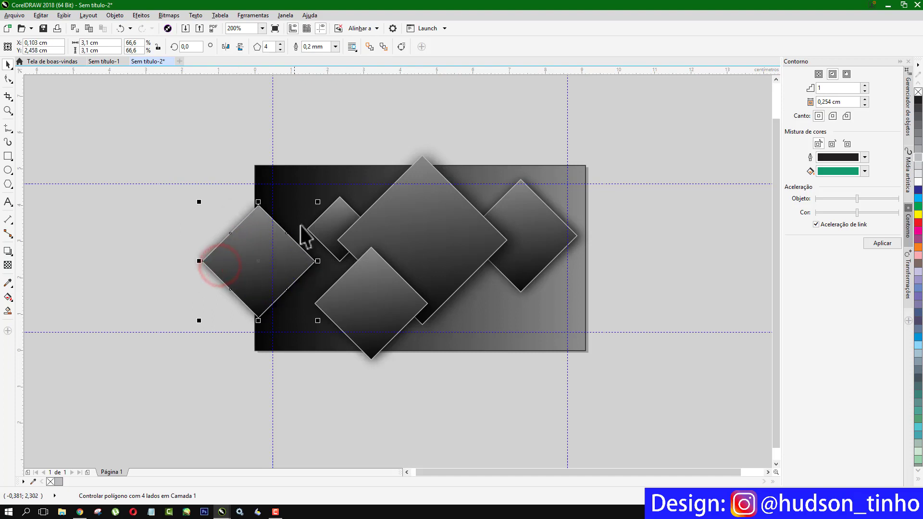
left_click_drag(317, 201, 308, 211)
left_click_drag(228, 270, 278, 154)
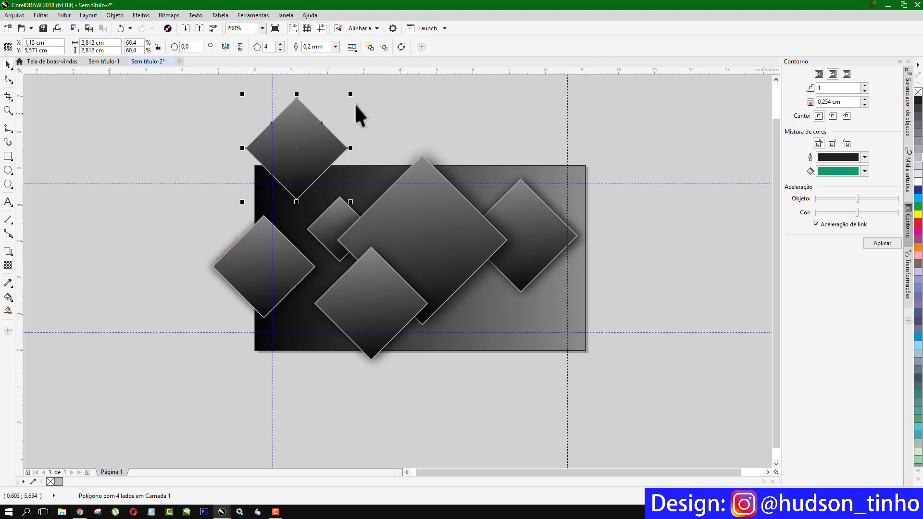
left_click_drag(350, 93, 313, 131)
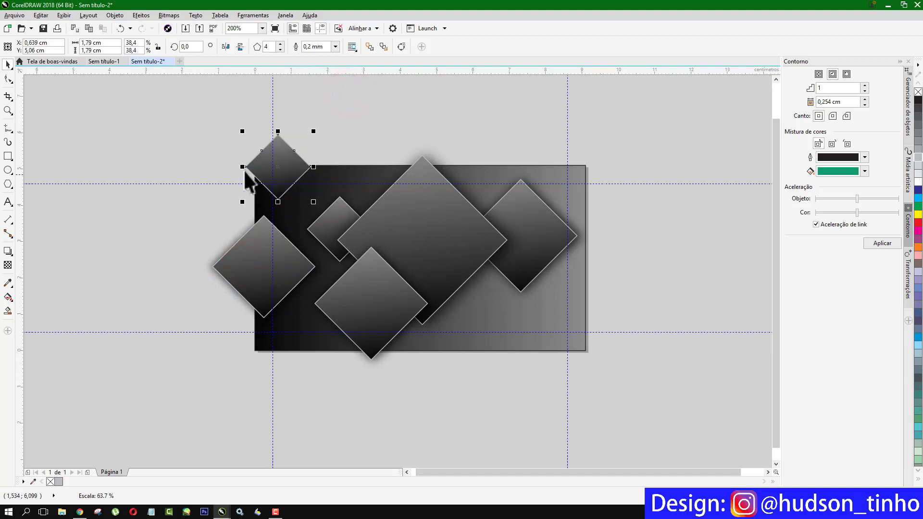
left_click_drag(254, 167, 488, 336)
- Copy a diamond near the bottom, then raise and shrink the top-right diamond
right_click(488, 336)
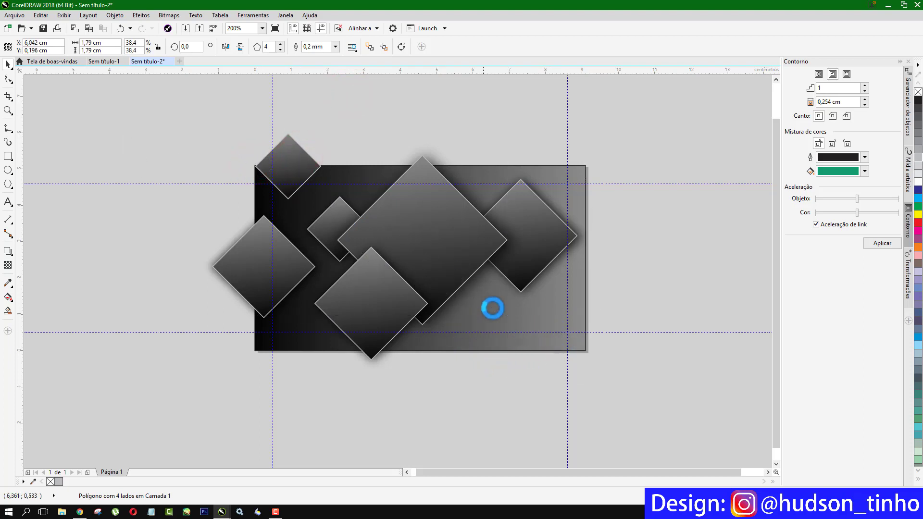
left_click_drag(542, 206, 567, 161)
left_click(572, 253)
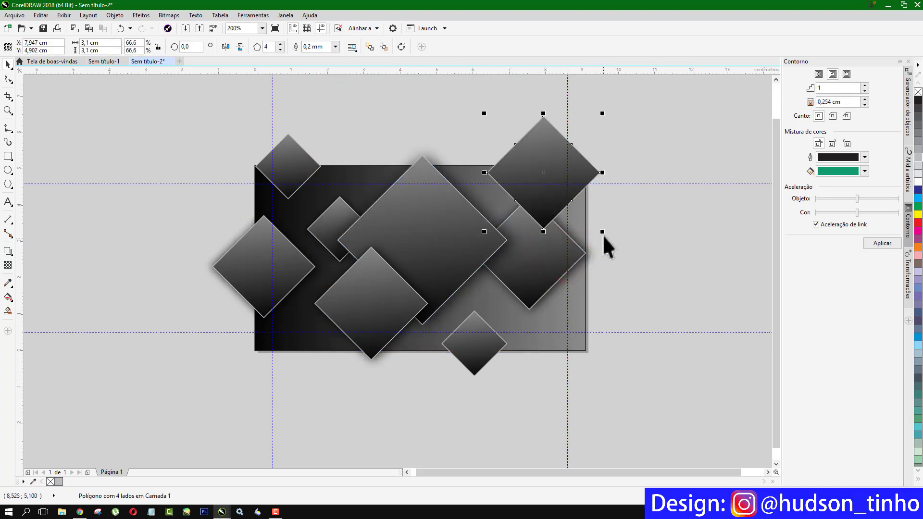
left_click_drag(603, 232, 582, 200)
left_click_drag(520, 136, 567, 172)
left_click(550, 102)
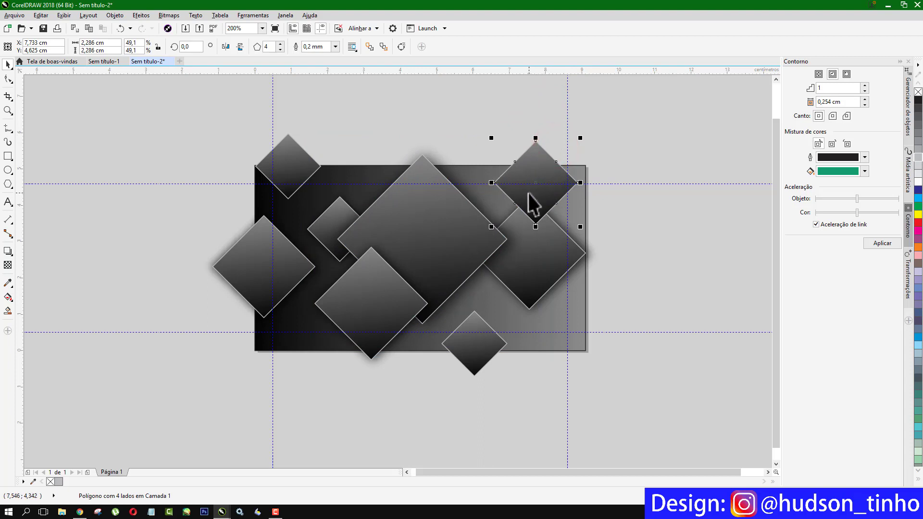
- Bring the top-right diamond in front of the background rectangle
right_click(541, 166)
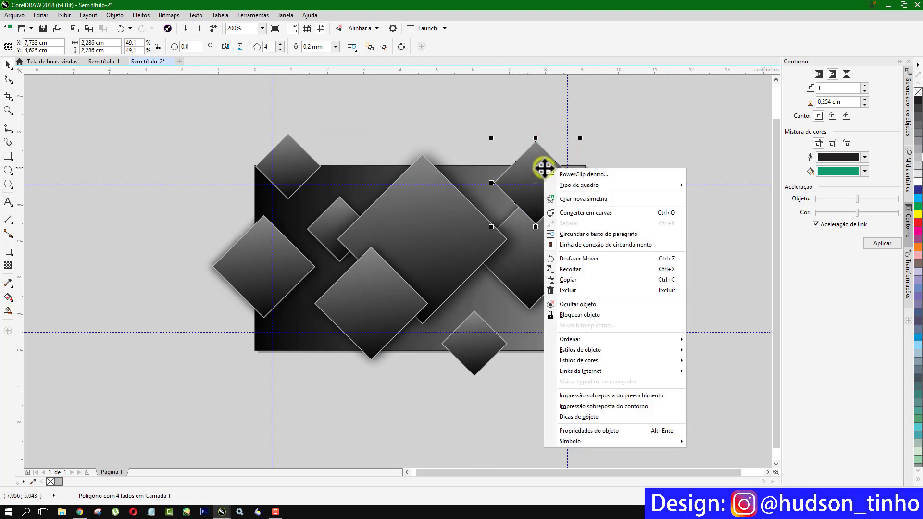
left_click(590, 338)
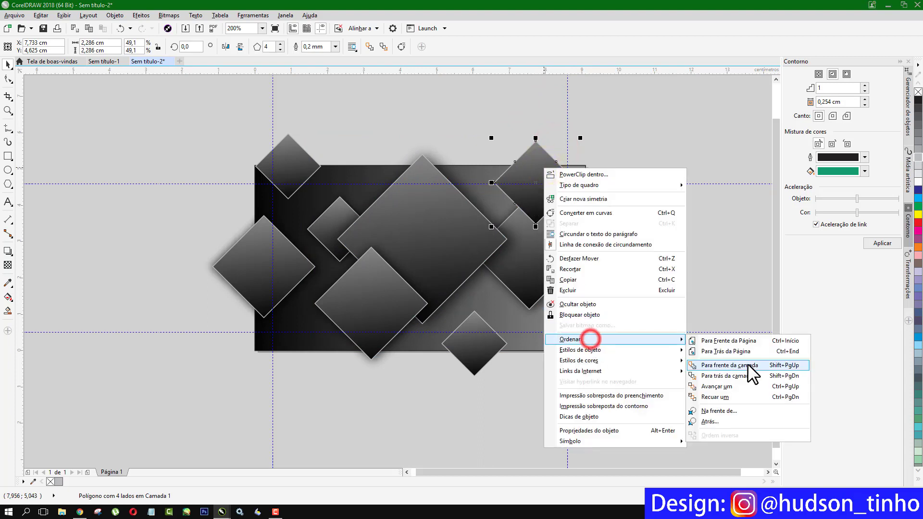
left_click(734, 409)
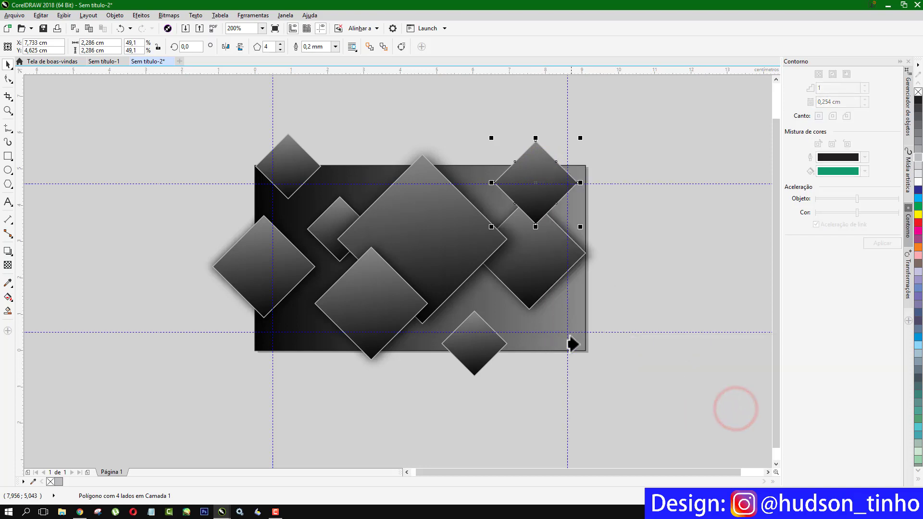
left_click(582, 348)
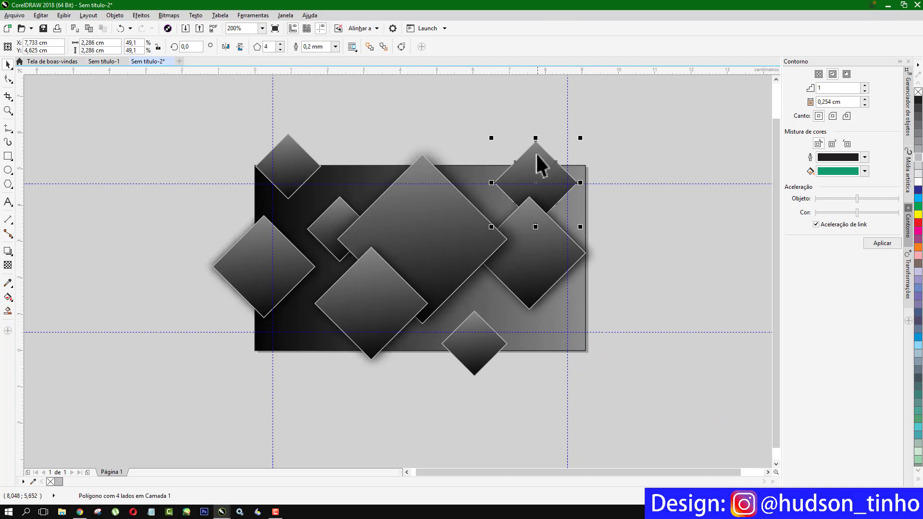
- Group all the diamonds and send the group behind the gradient rectangle
left_click(541, 250, "shift")
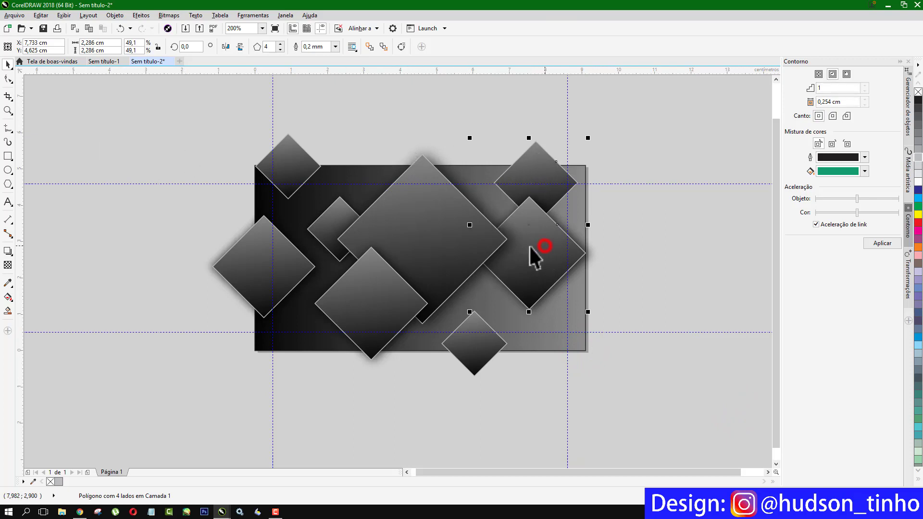
left_click(377, 304, "shift")
left_click(476, 353, "shift")
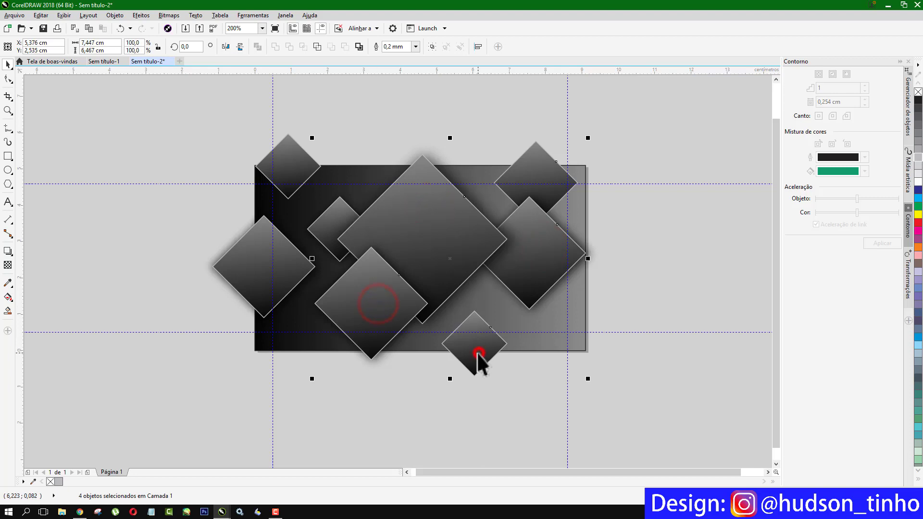
left_click(250, 277, "shift")
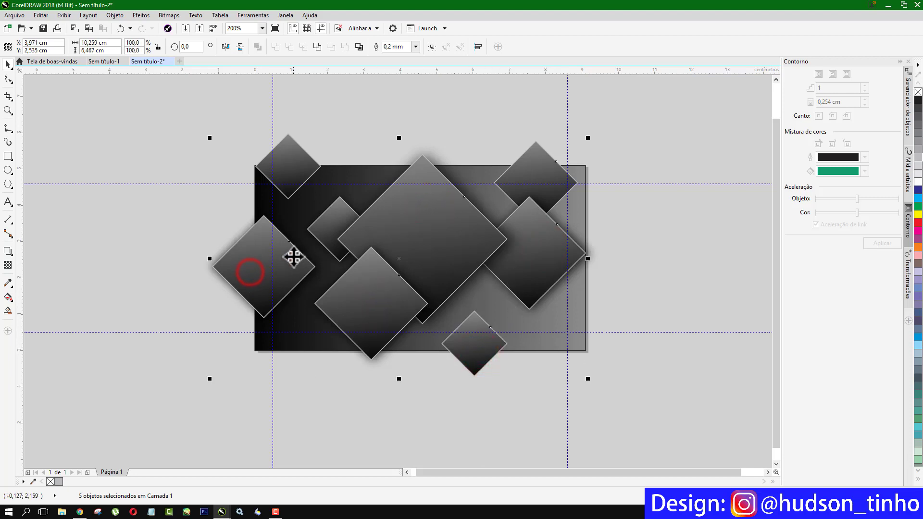
left_click(334, 217, "shift")
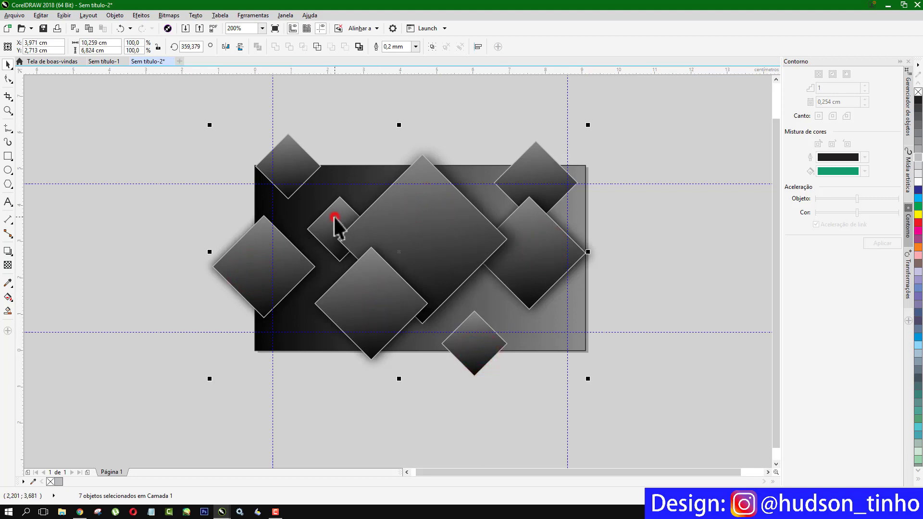
left_click(288, 145, "shift")
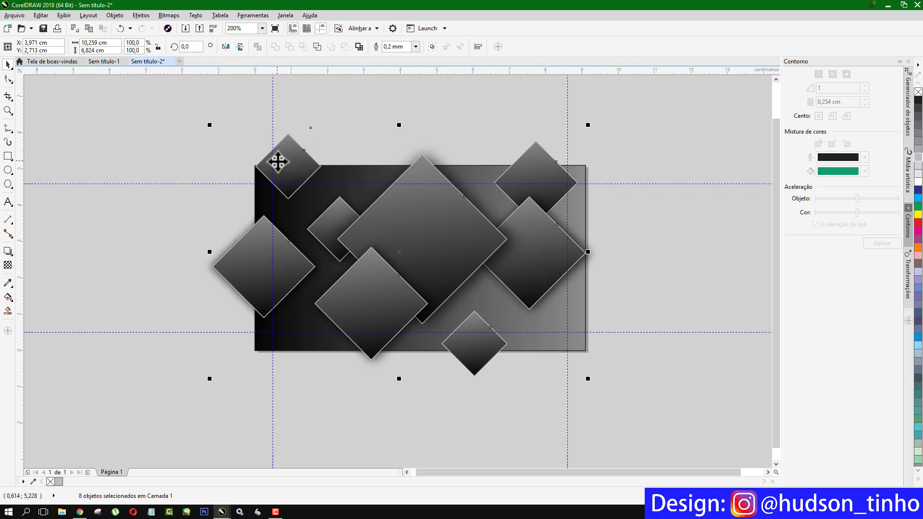
key("ctrl+g")
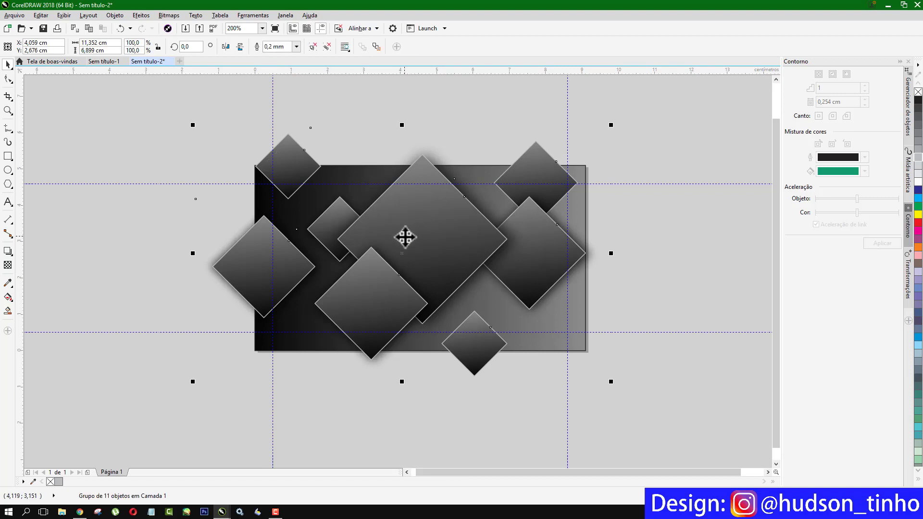
key("shift+Page_Down")
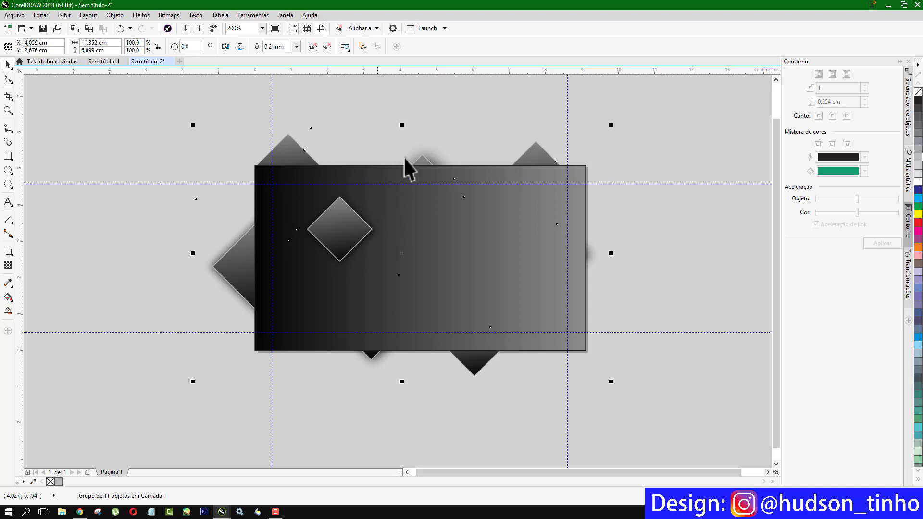
- Send the small middle-left diamond behind too, then group the diamonds with the rectangle
left_click(117, 145)
left_click(324, 226)
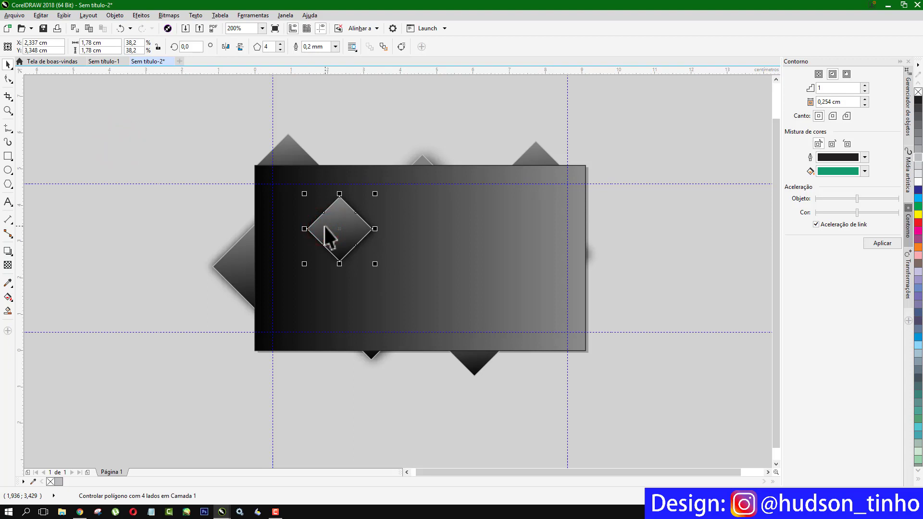
key("shift+Page_Down")
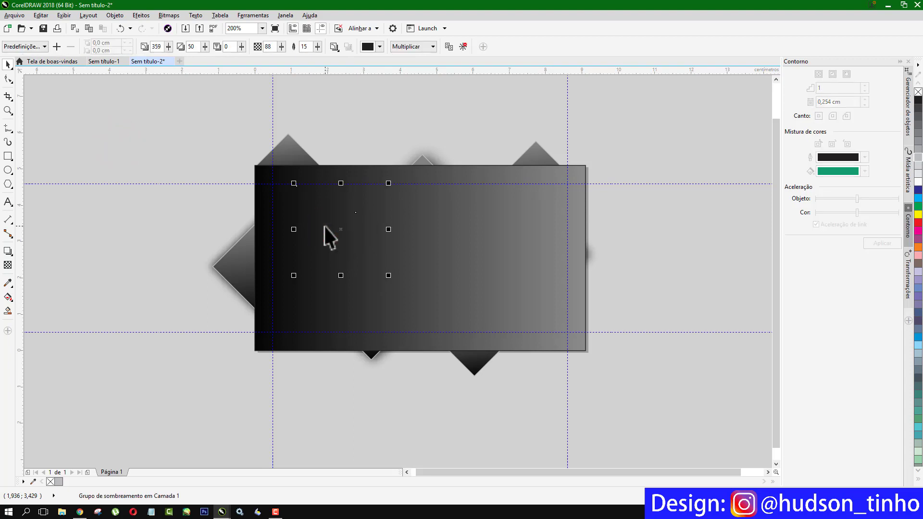
left_click(286, 137, "shift")
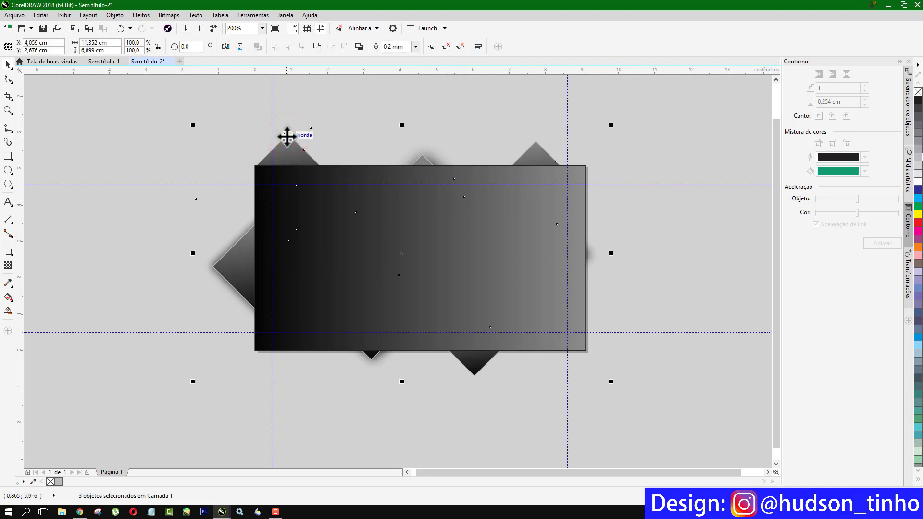
key("ctrl+g")
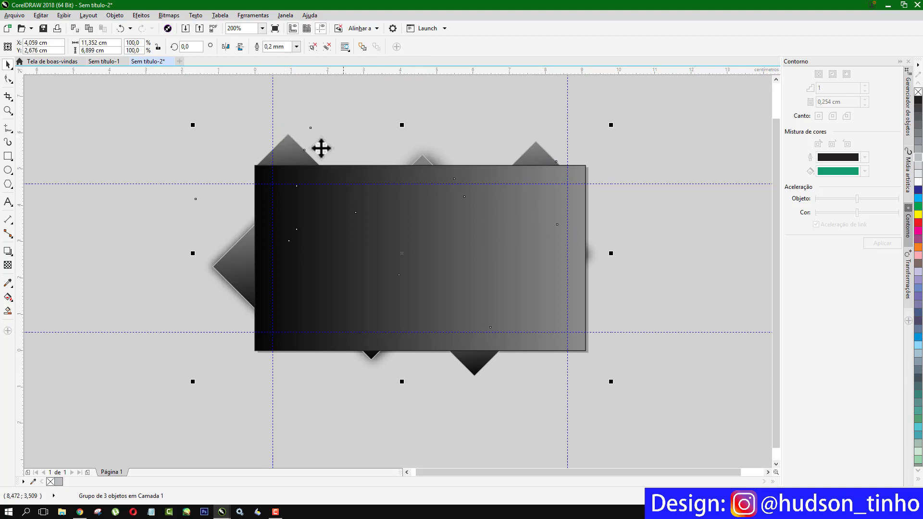
- PowerClip the diamond group inside the gradient rectangle using Place Inside Container
left_click(115, 15)
mouse_move(148, 103)
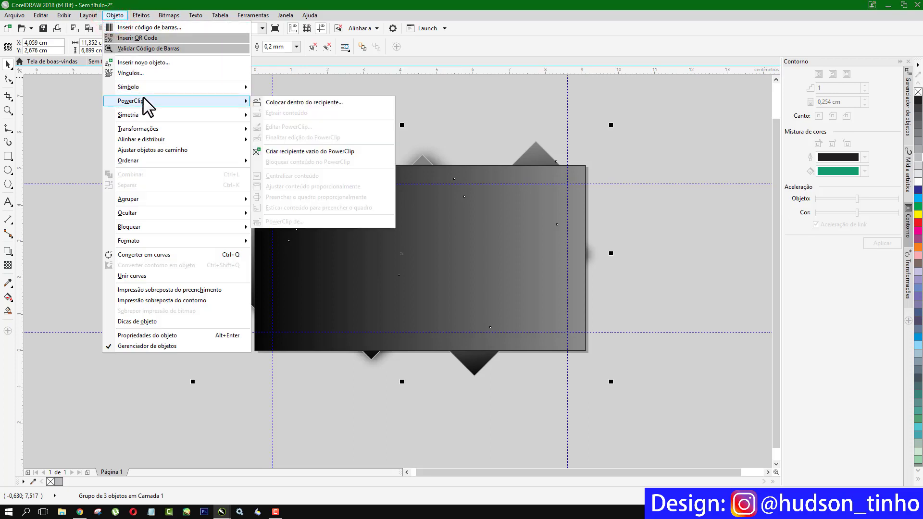
left_click(289, 102)
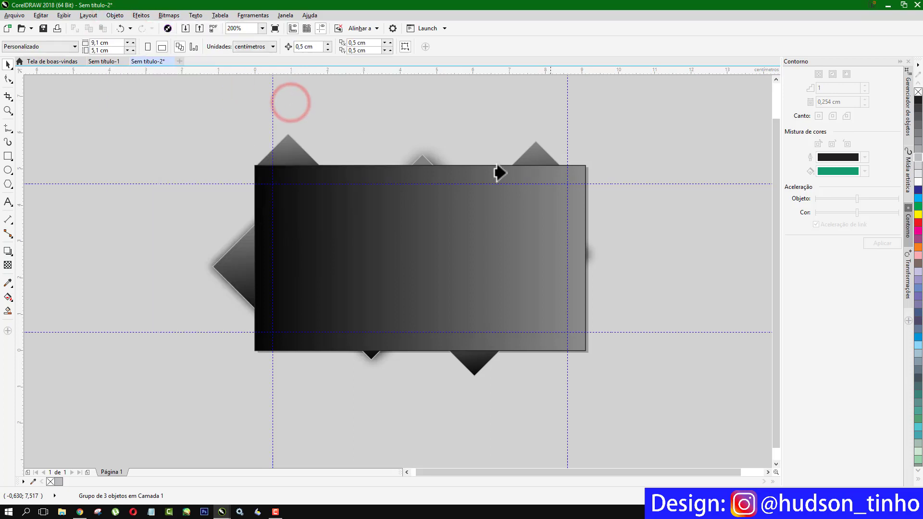
left_click(452, 246)
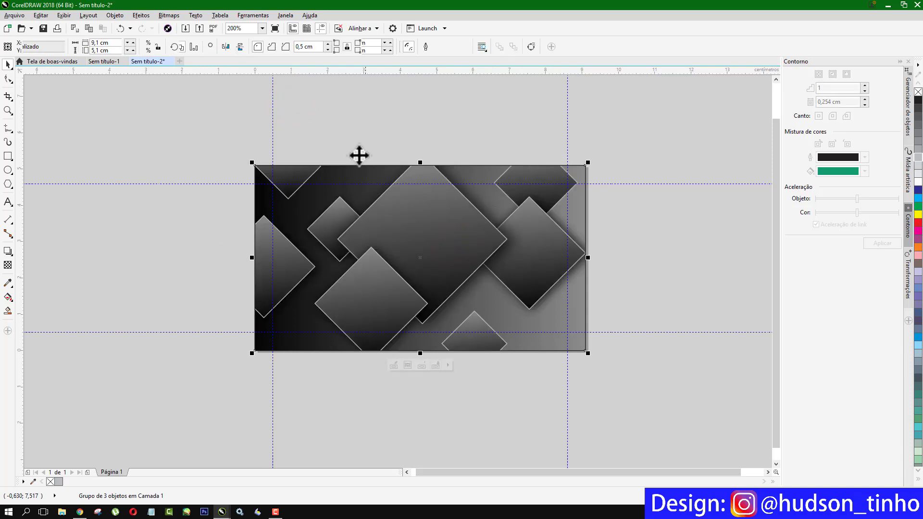
left_click(370, 105)
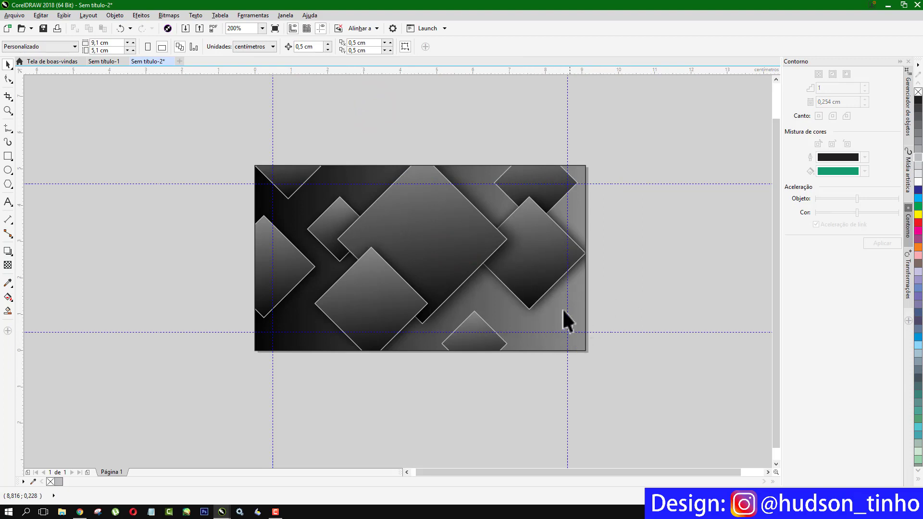
left_click(578, 342)
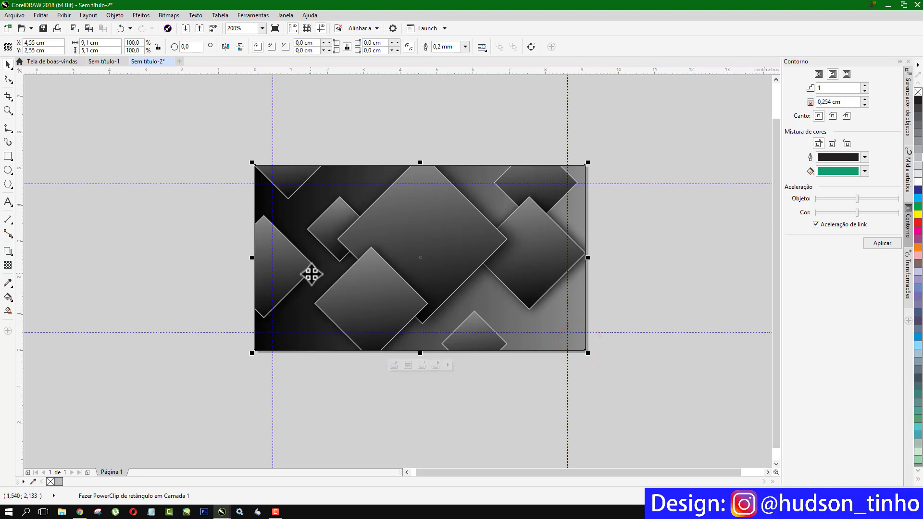
- In Edit Fill, change the gradient's end stop to near-black C69 M63 Y62 K58
key("F11")
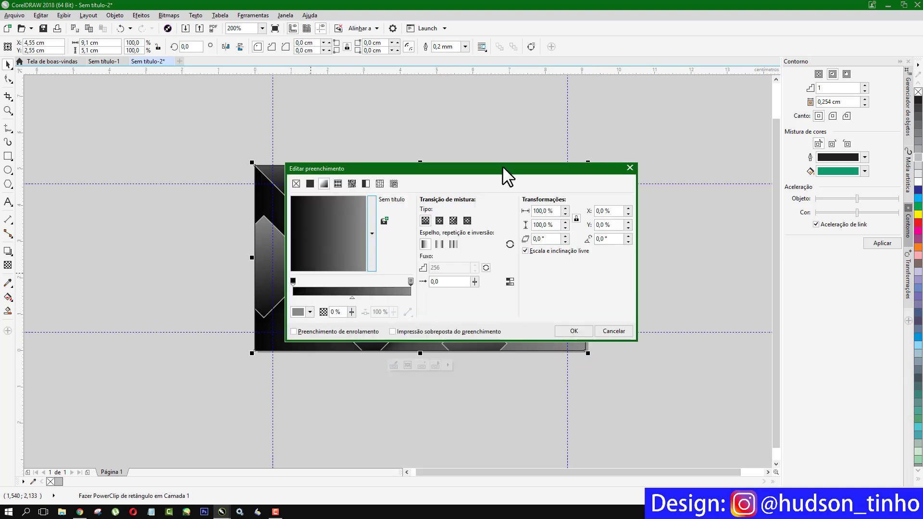
left_click_drag(502, 165, 293, 131)
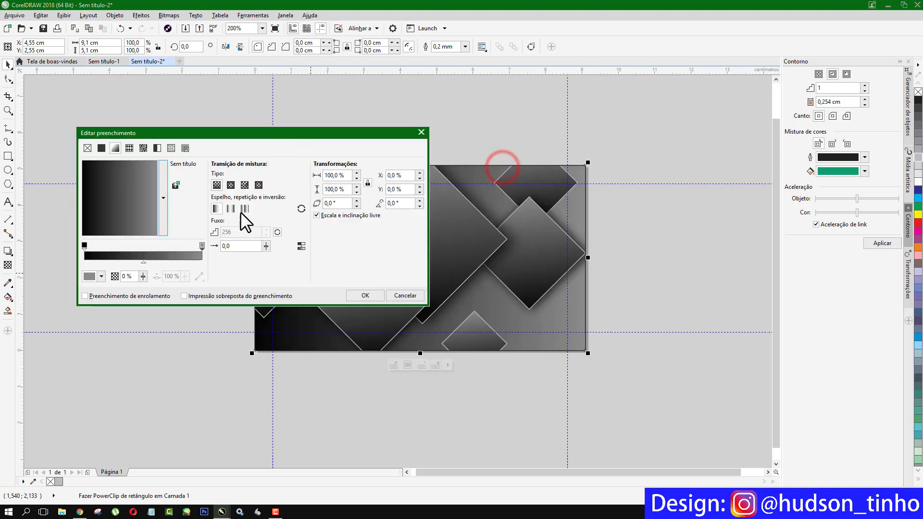
left_click(200, 245)
left_click(102, 276)
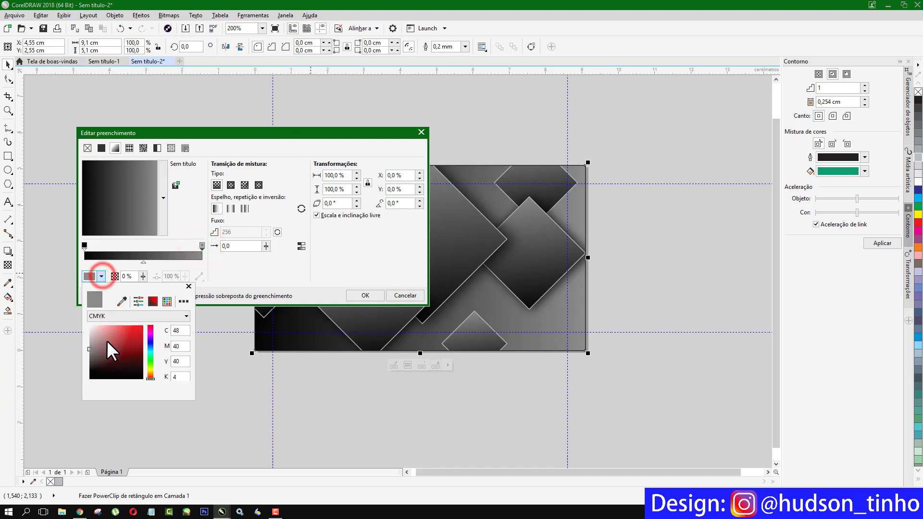
mouse_move(90, 360)
left_mouse_down()
mouse_move(106, 358)
mouse_move(82, 364)
left_mouse_up()
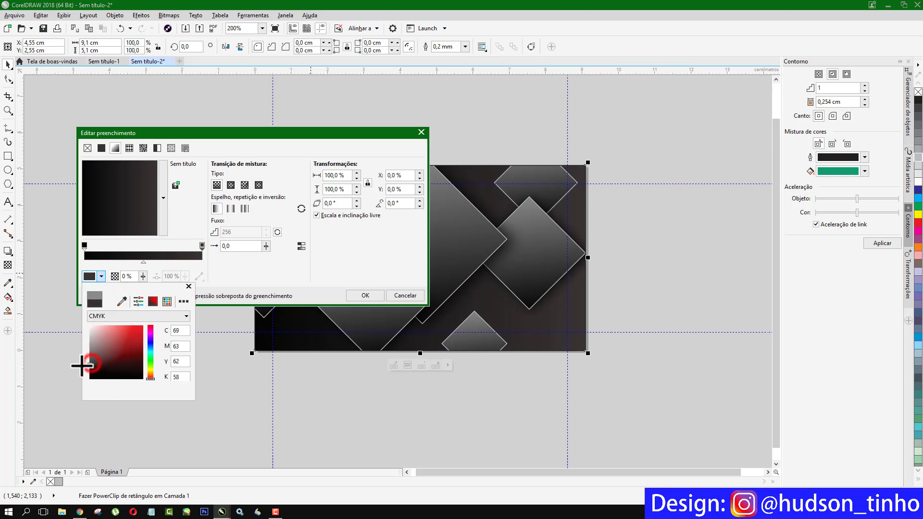
left_click(189, 283)
left_click(355, 298)
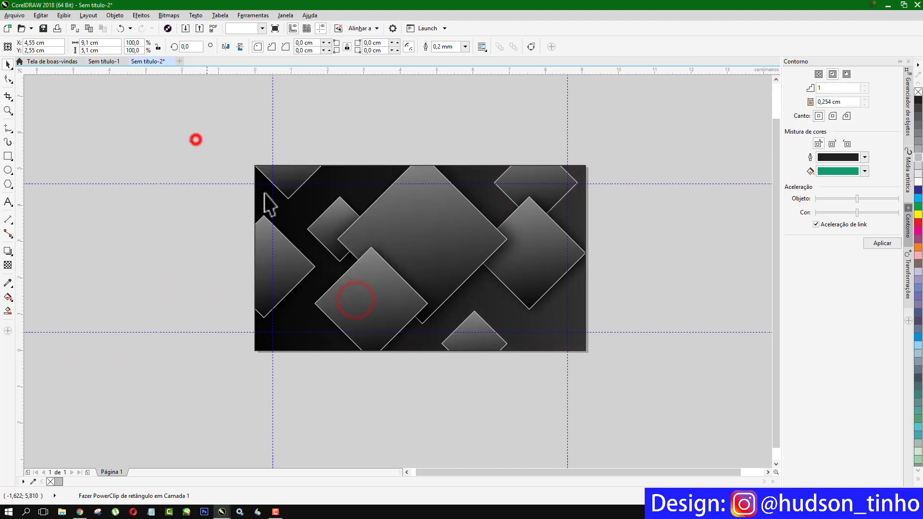
left_click(195, 139)
left_click(464, 225)
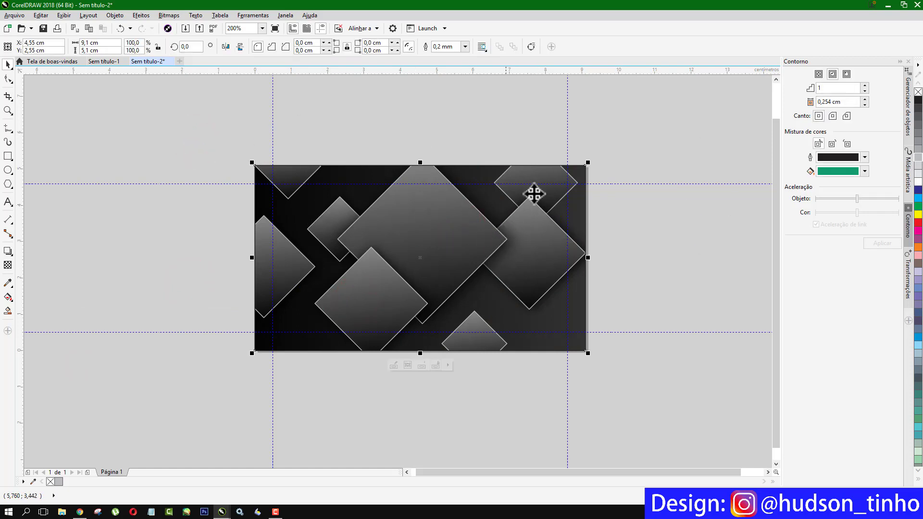
- Copy the card and paste it onto a newly added Page 2
right_click(448, 207)
left_click(473, 337)
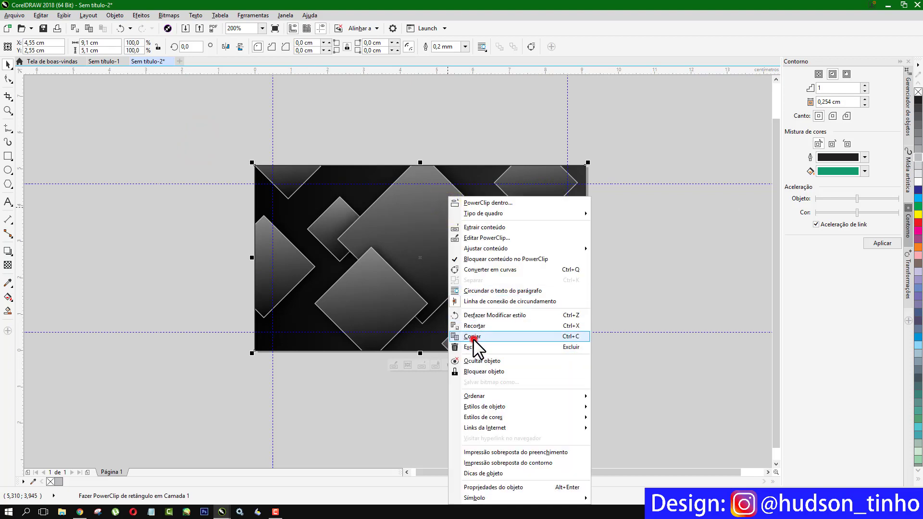
left_click(84, 472)
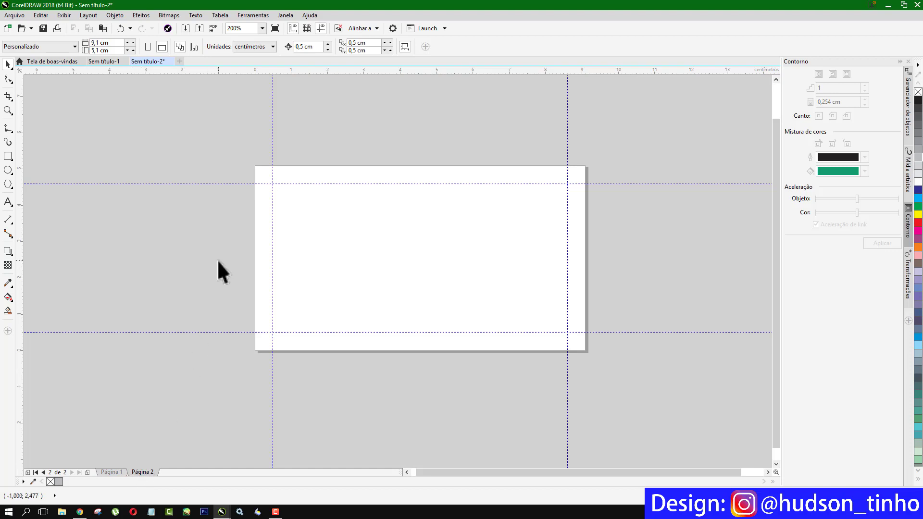
key("ctrl+v")
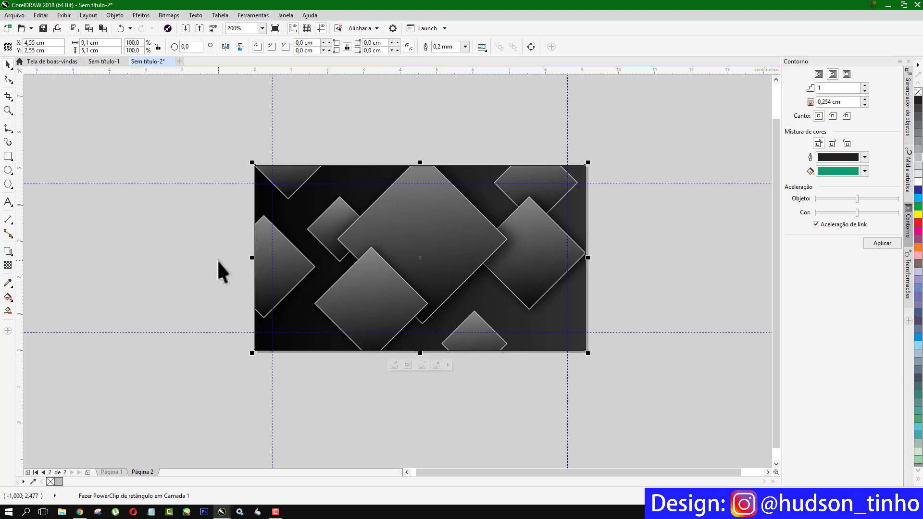
- Return to Page 1, the card's front
left_click(108, 472)
left_click(133, 472)
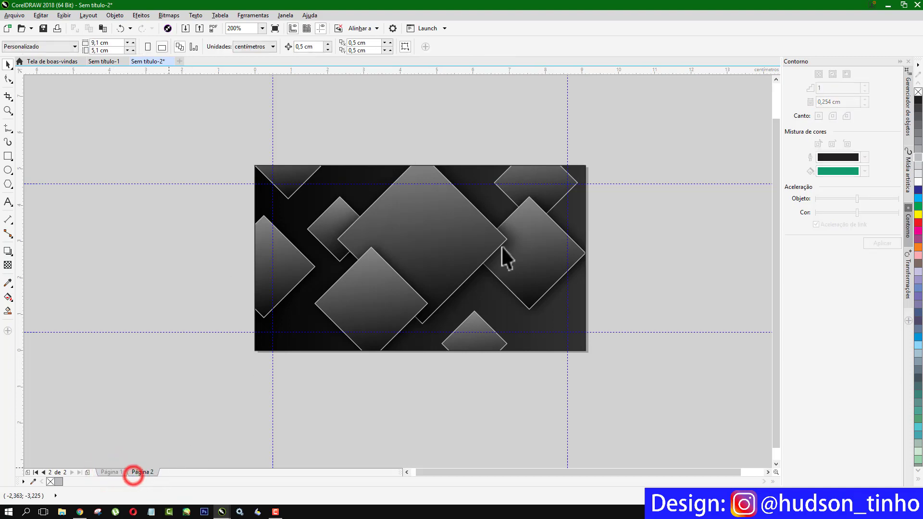
left_click(108, 472)
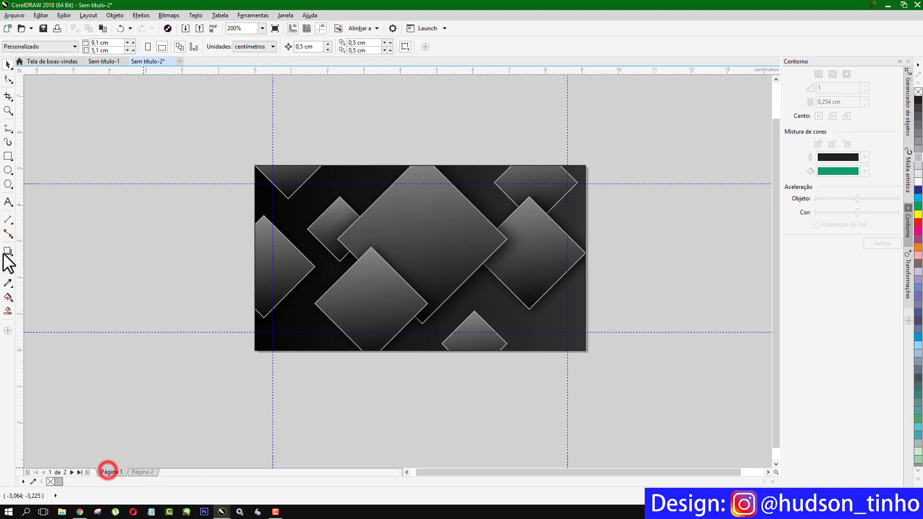
- Type 'Hudson Tutoriais' below the card and set it in Bebas Neue
left_click(8, 201)
left_click(420, 400)
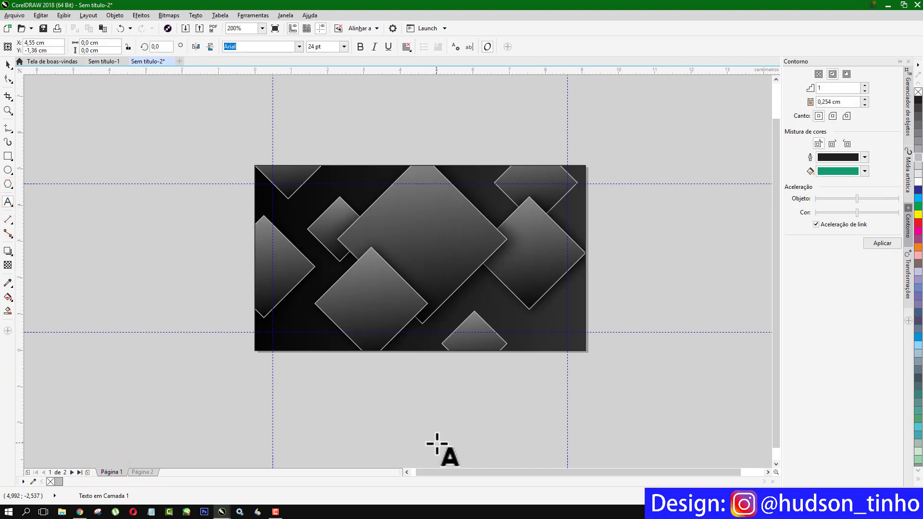
type("Hudson Tutoriais")
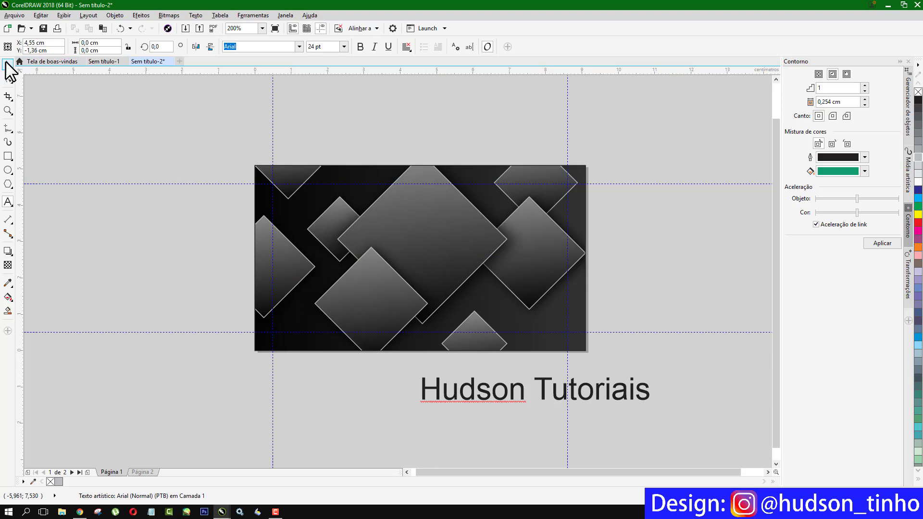
left_click(7, 63)
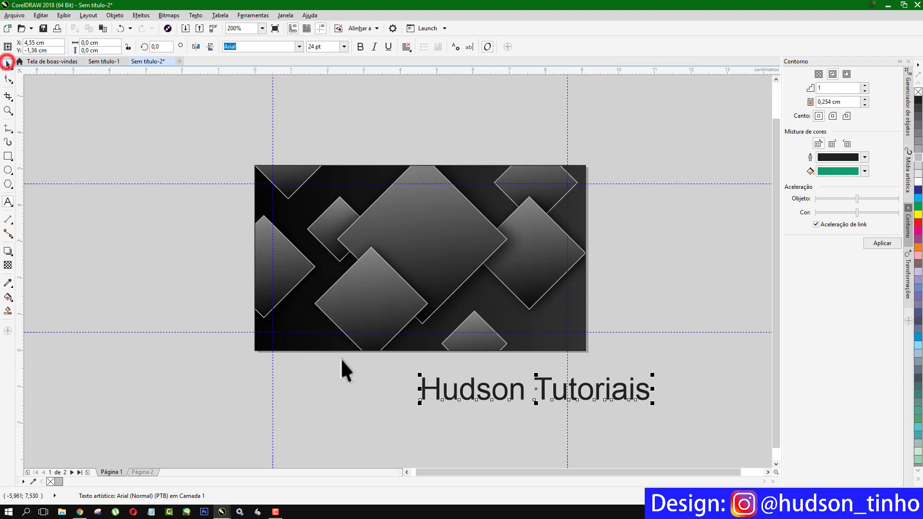
left_click(301, 46)
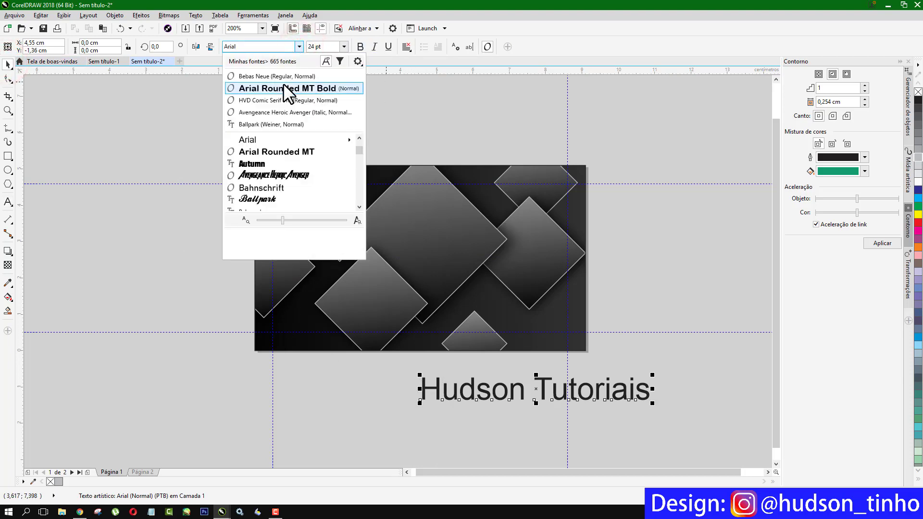
left_click(281, 76)
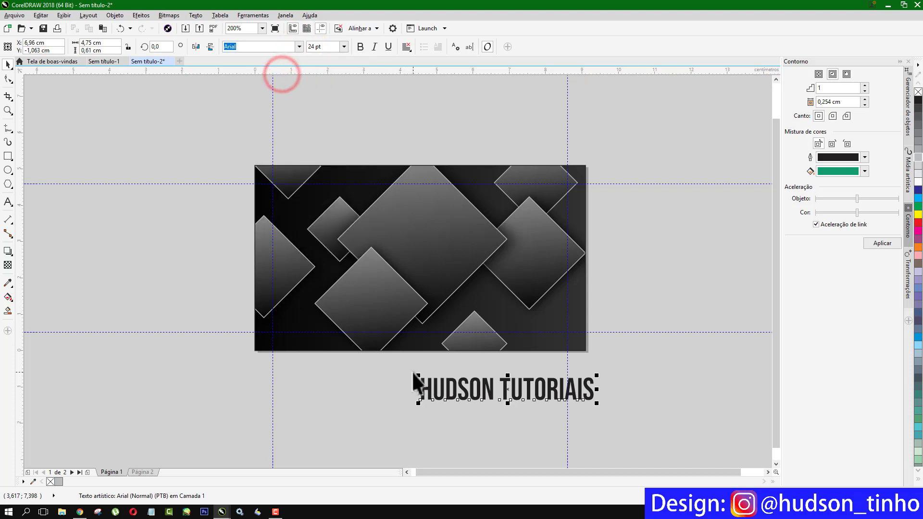
- Enlarge the title, place it on the card's upper middle in yellow, and open the background PowerClip
left_click_drag(411, 367, 385, 358)
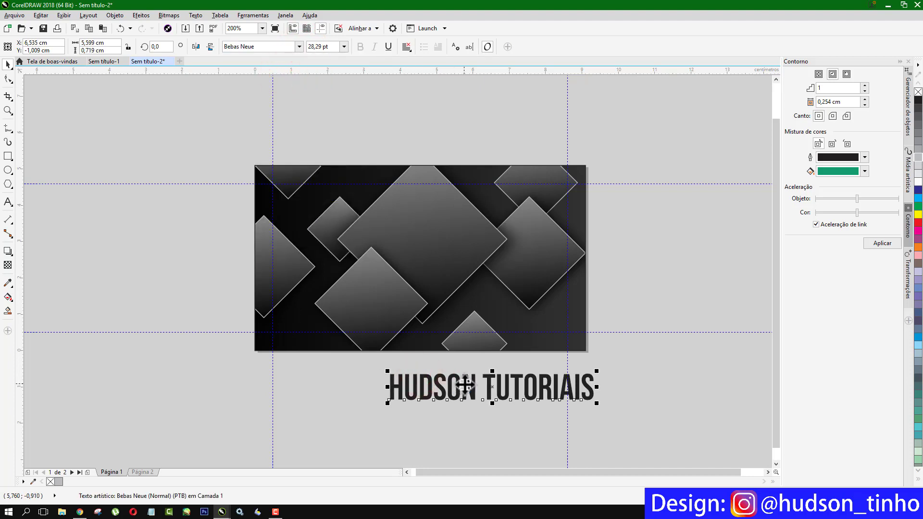
left_click_drag(464, 383, 398, 237)
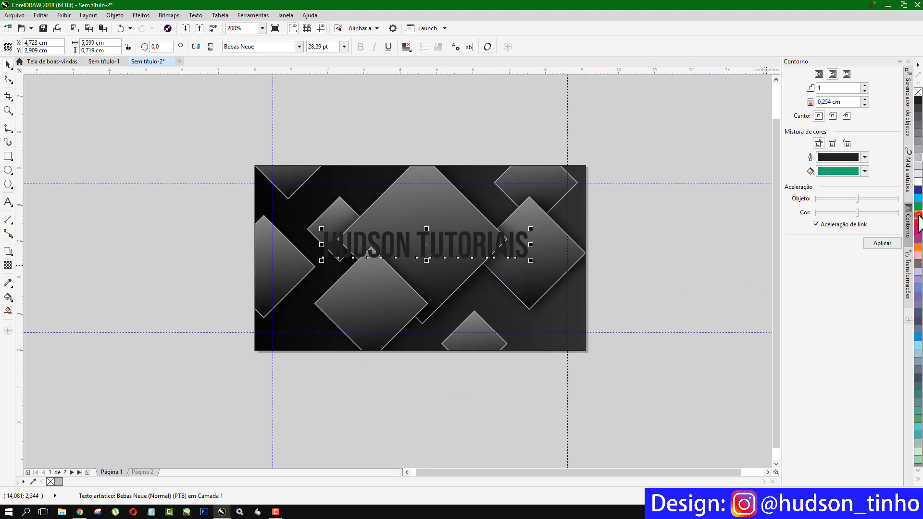
left_click(918, 214)
left_click_drag(502, 244, 500, 243)
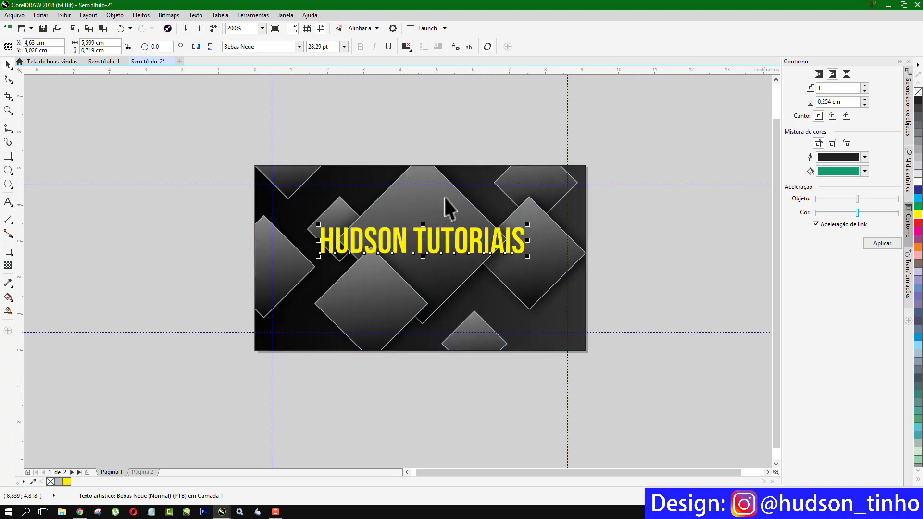
left_click(543, 287)
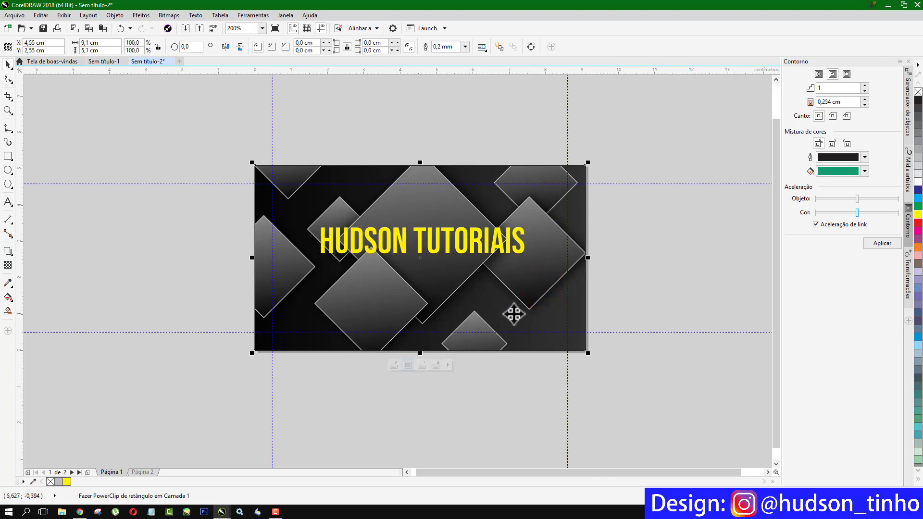
left_click(394, 364)
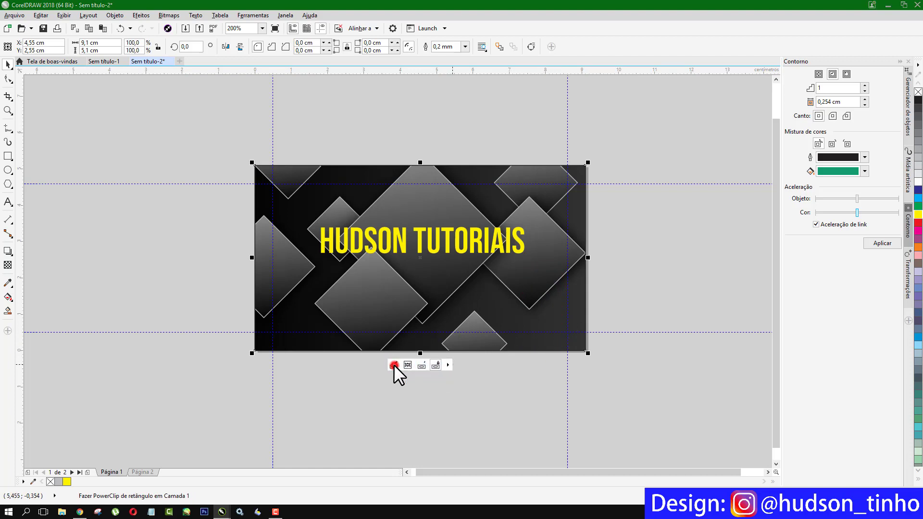
- Give the clipped diamonds 62 transparency and finish editing the PowerClip
left_click(482, 224)
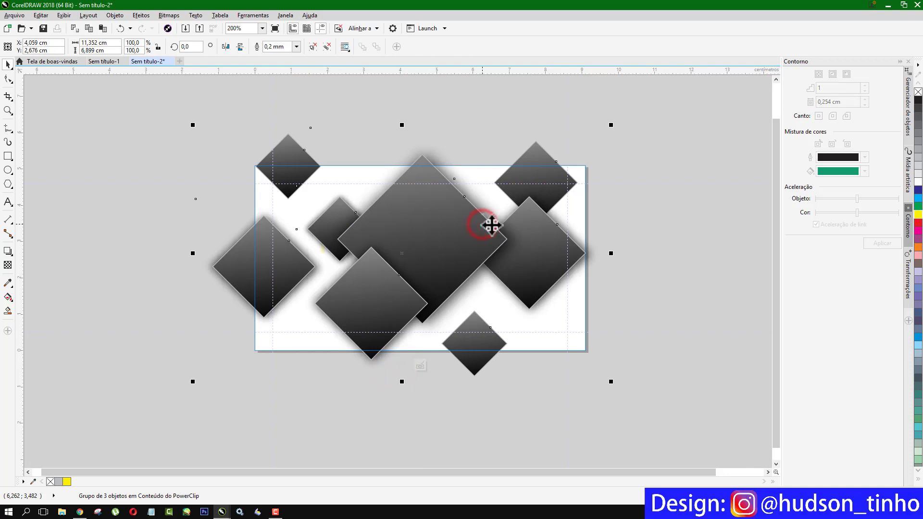
left_click(7, 266)
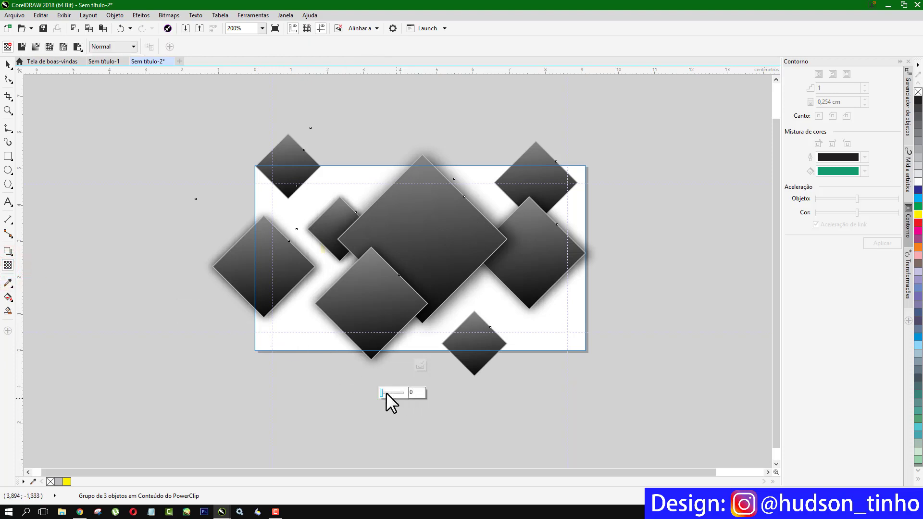
left_click_drag(383, 394, 395, 392)
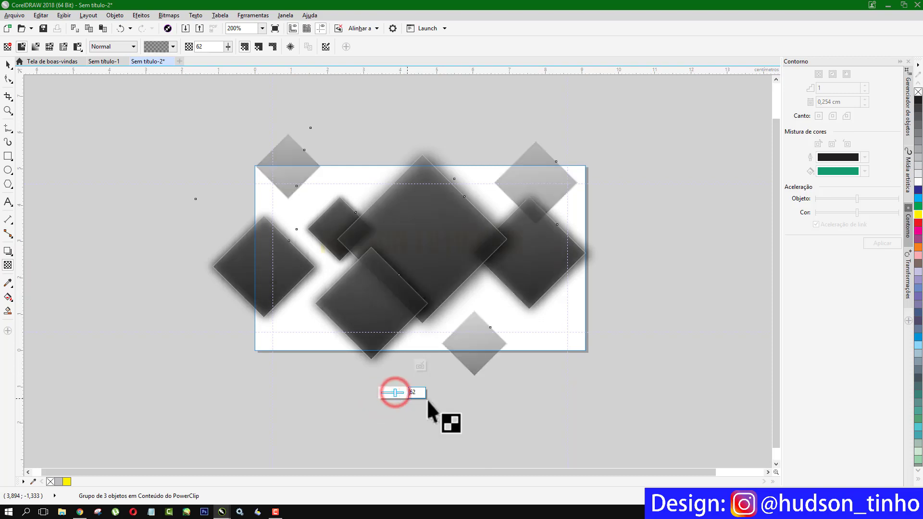
left_click(419, 365)
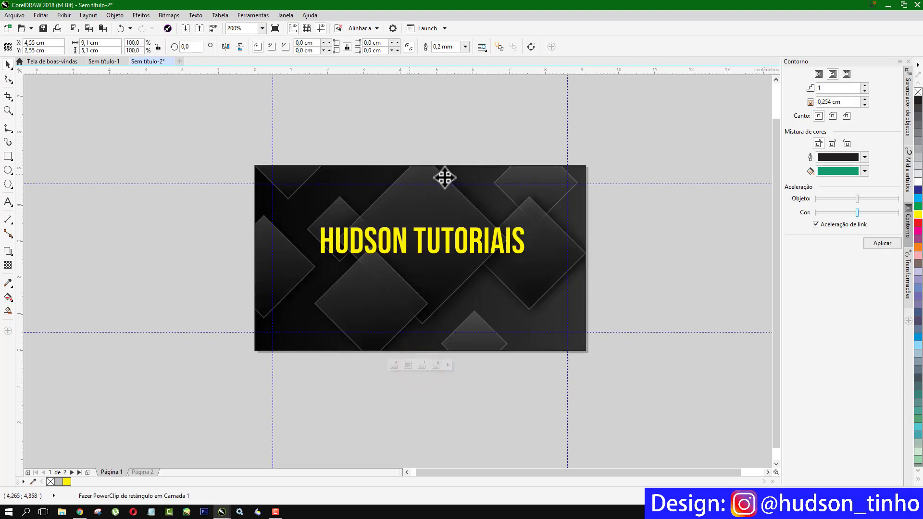
- Centre the HUDSON TUTORIAIS title horizontally on the card background
left_click(517, 128)
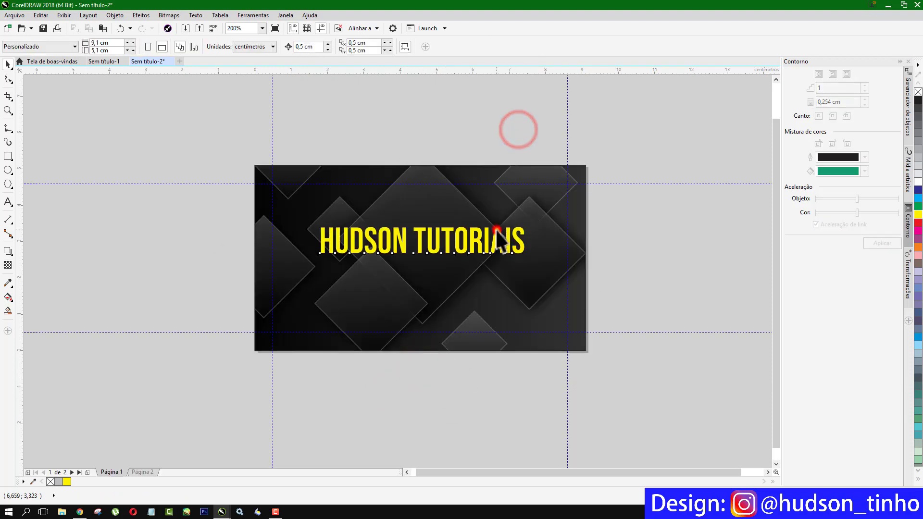
left_click(498, 231)
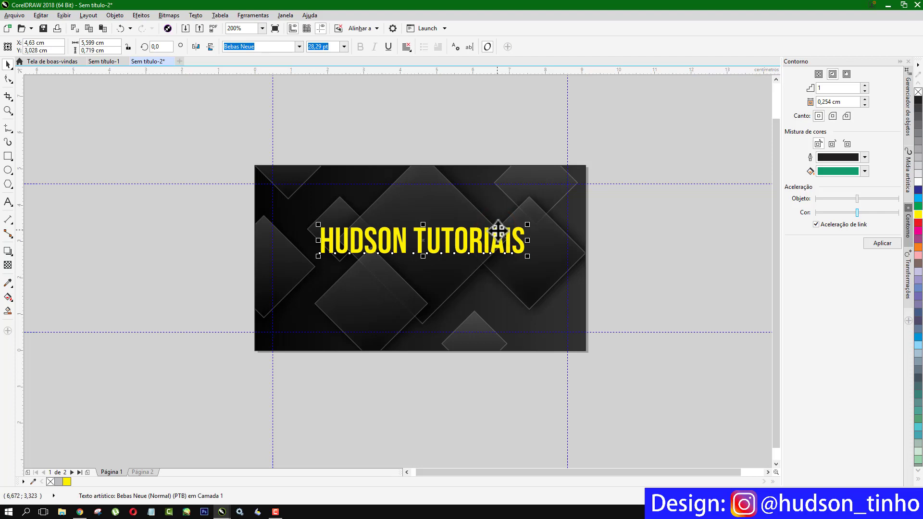
left_click(510, 204, "shift")
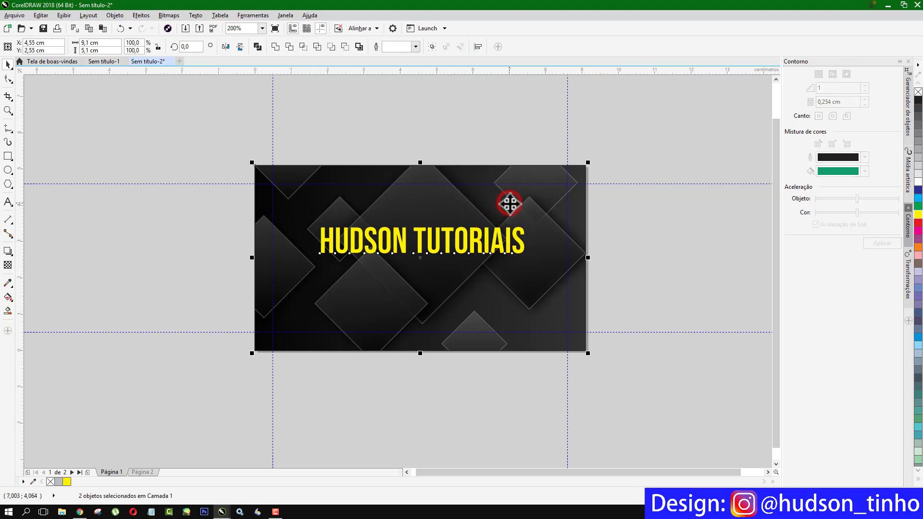
key("e")
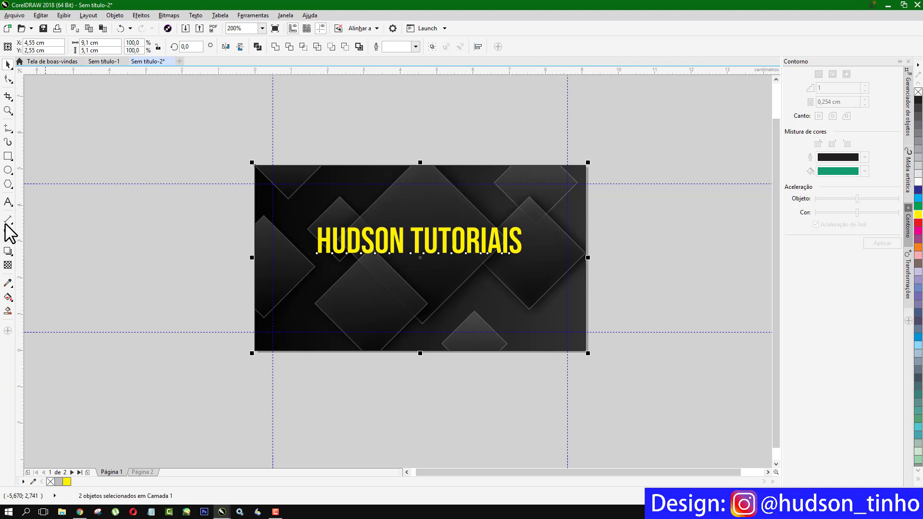
- Add a yellow Bebas Neue 'DESIGNER GRÁFICO' subtitle under the title, scaled to 12,674 pt
left_click(7, 201)
left_click(186, 296)
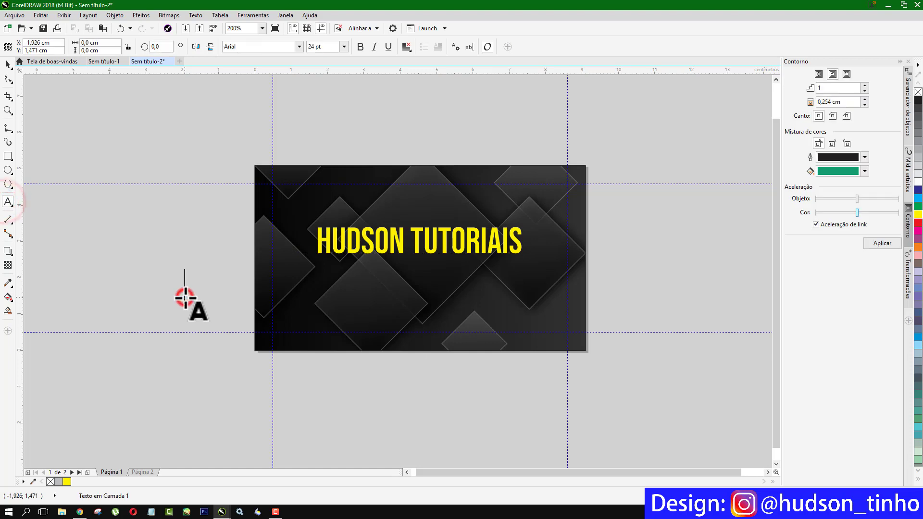
type("Designer Gráfico")
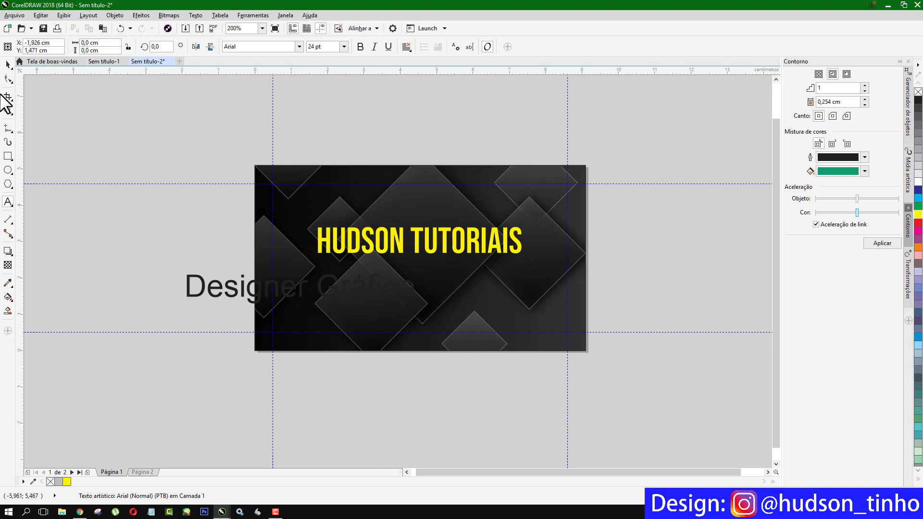
left_click(8, 64)
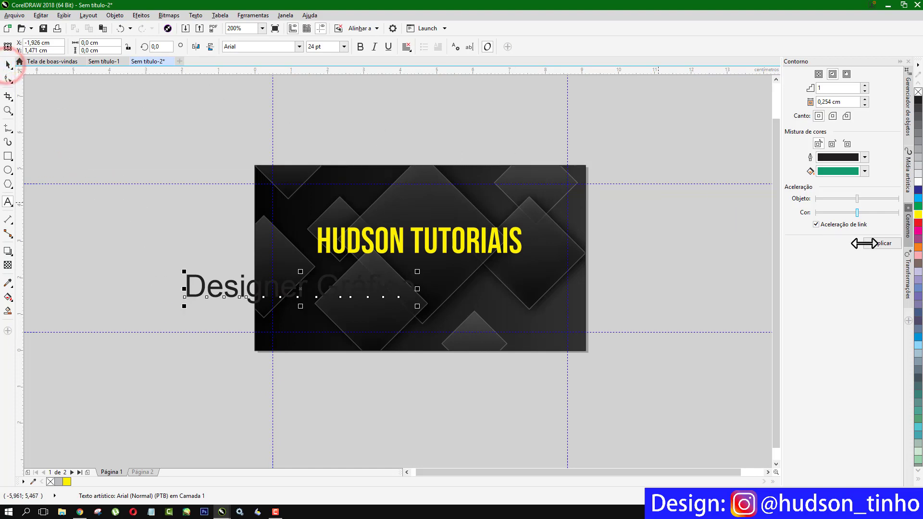
left_click(916, 214)
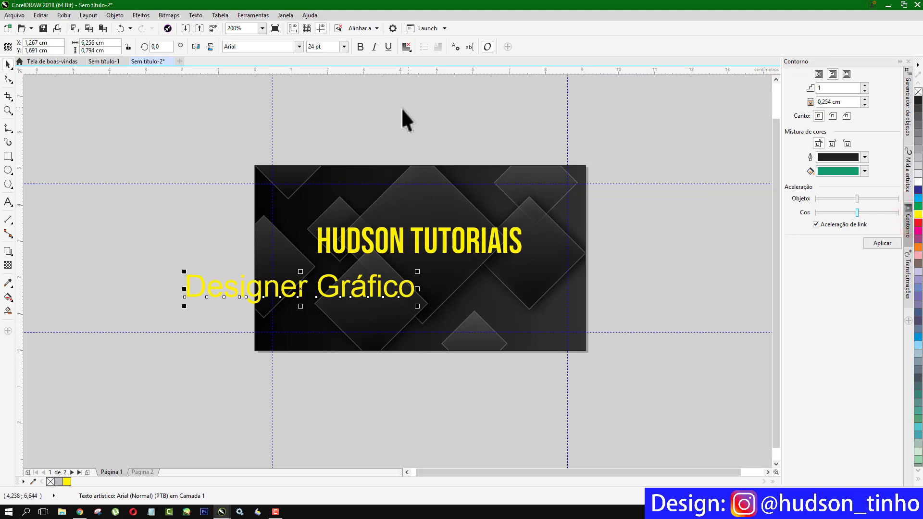
left_click(300, 46)
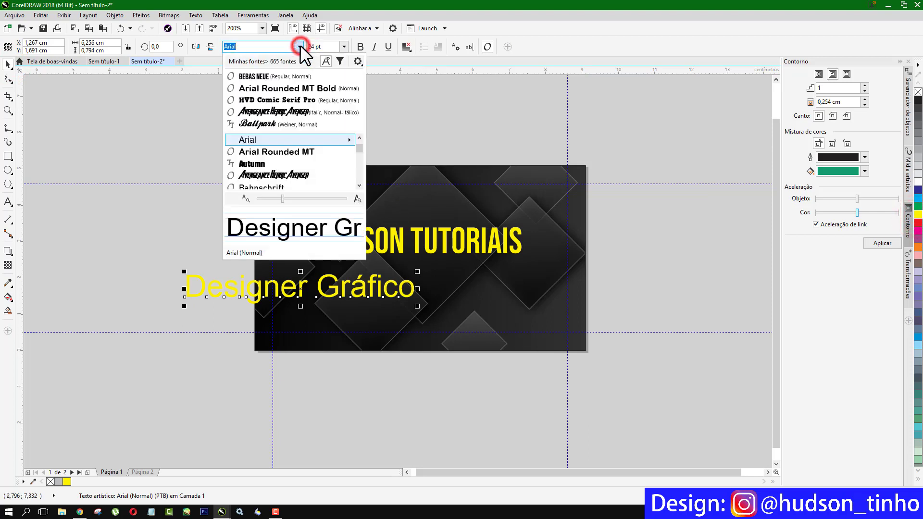
left_click(252, 76)
left_click_drag(330, 285, 486, 292)
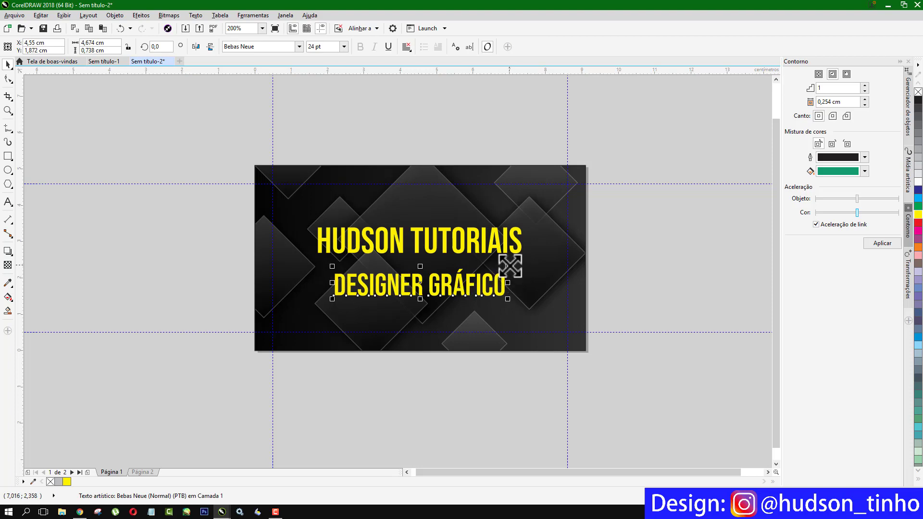
left_click_drag(510, 266, 496, 273)
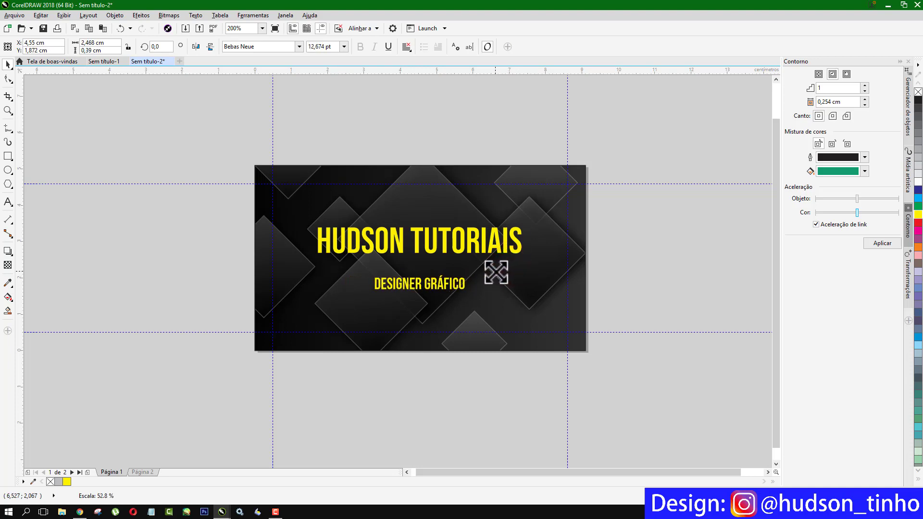
left_click(111, 209)
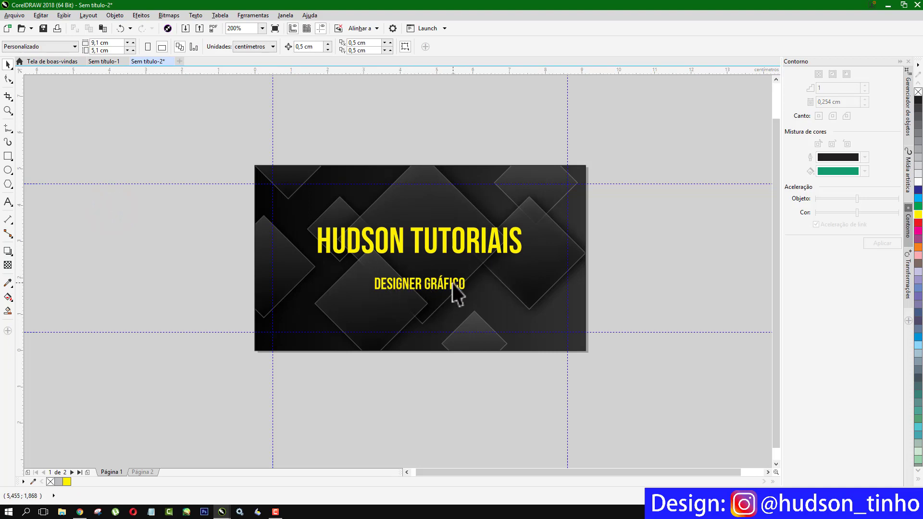
- Draw a thin bar between title and subtitle, filled yellow with no outline
left_click(7, 156)
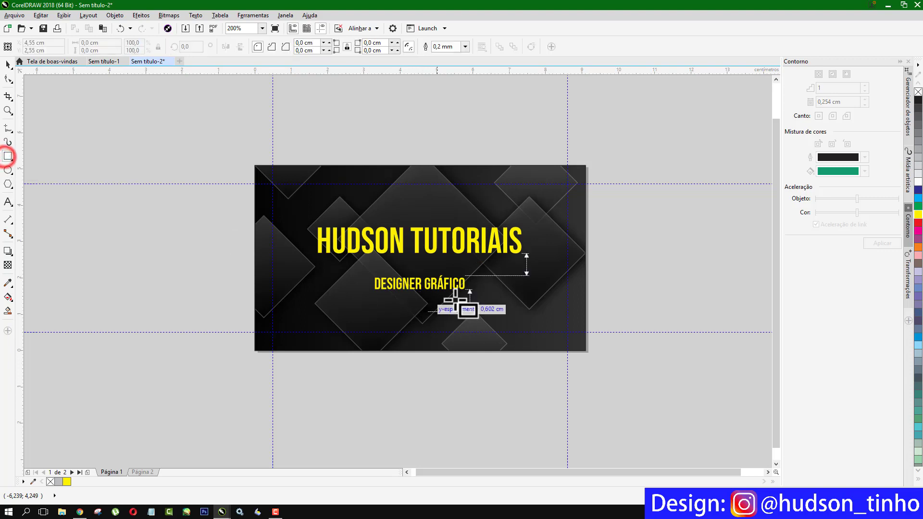
scroll(378, 250, "up", 2)
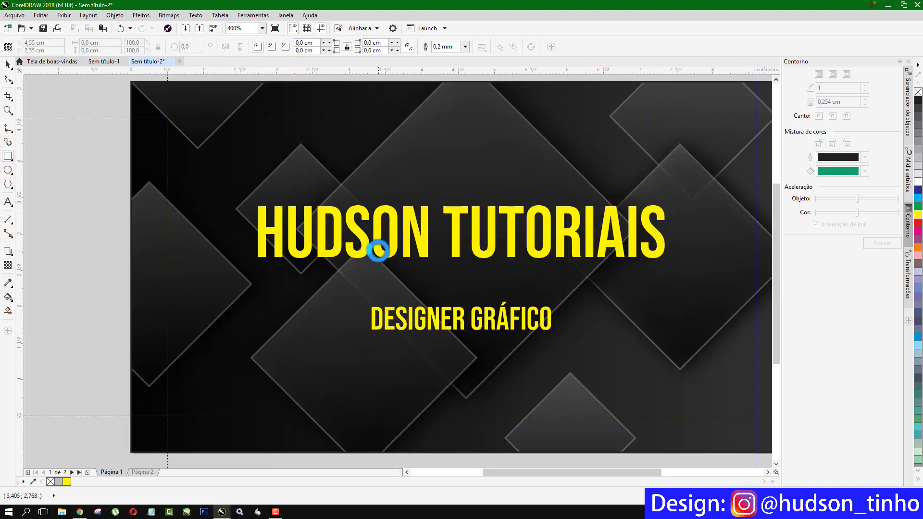
left_click_drag(270, 268, 634, 269)
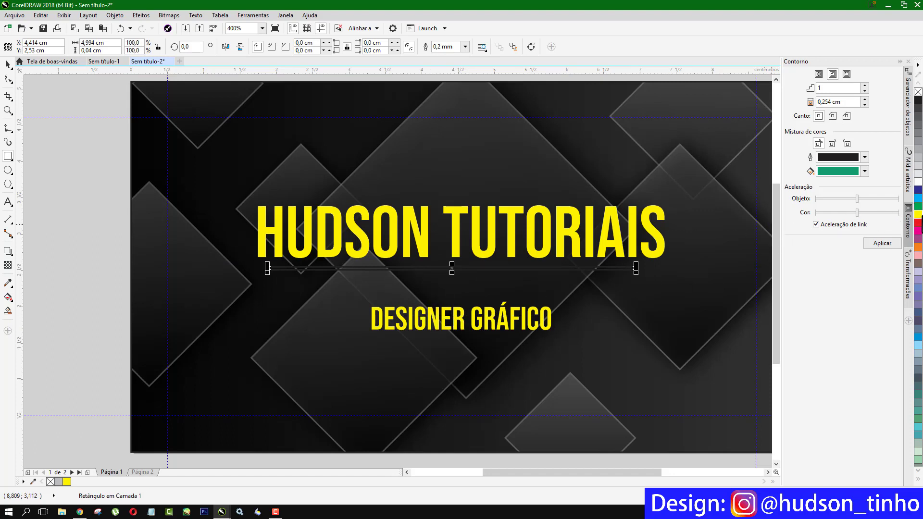
left_click(918, 215)
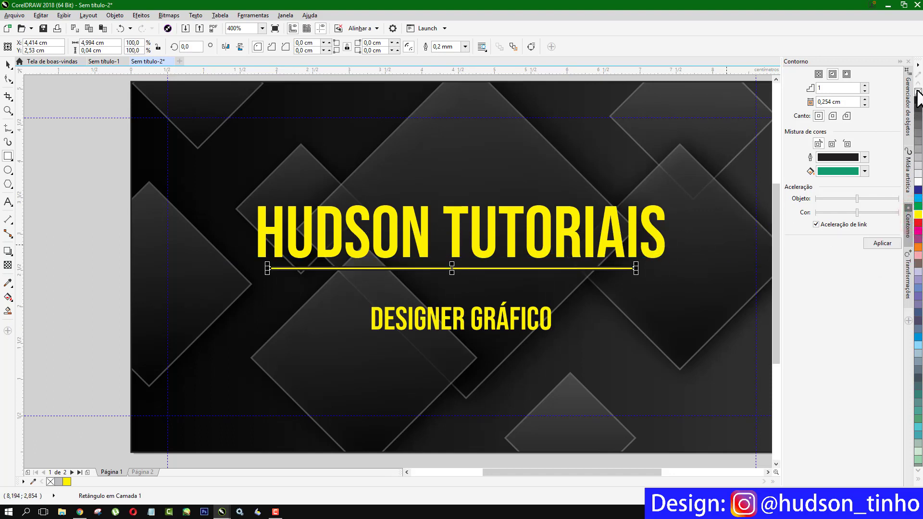
right_click(918, 92)
- Centre the yellow line horizontally under the HUDSON TUTORIAIS title
left_click(8, 64)
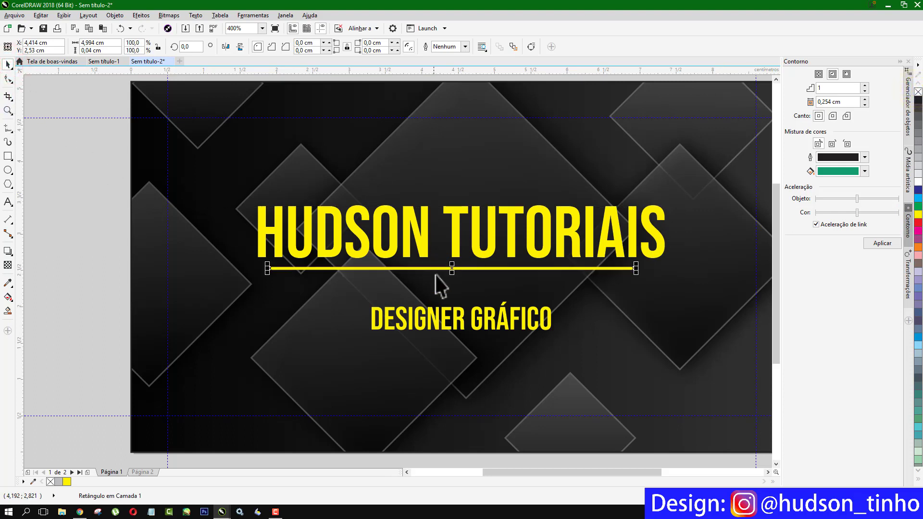
left_click(452, 209, "shift")
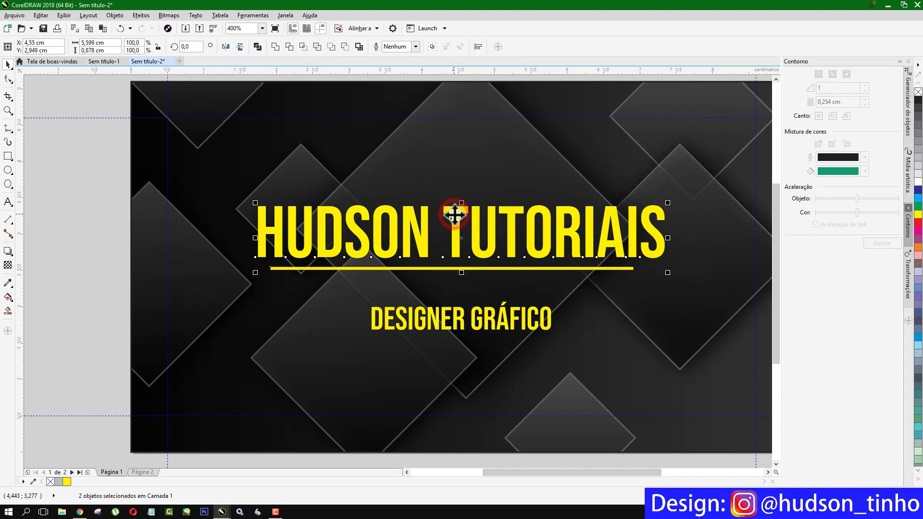
key("c")
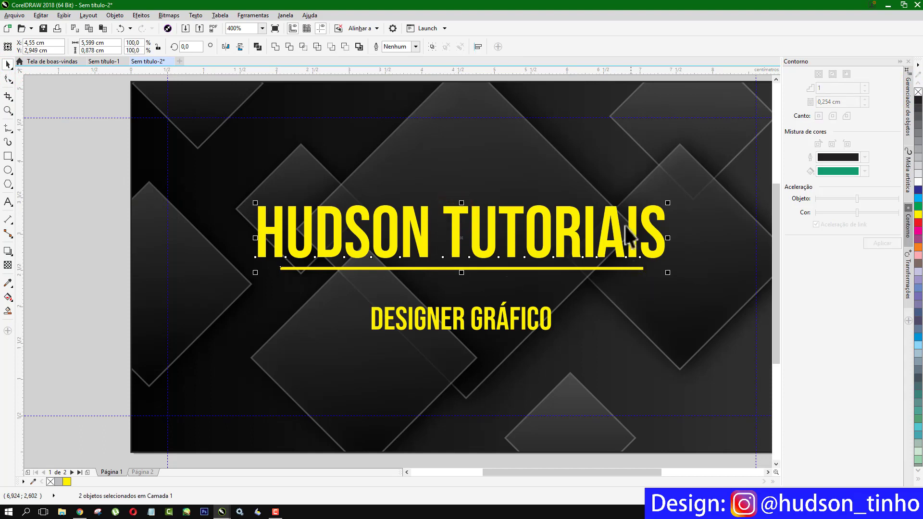
left_click(458, 322)
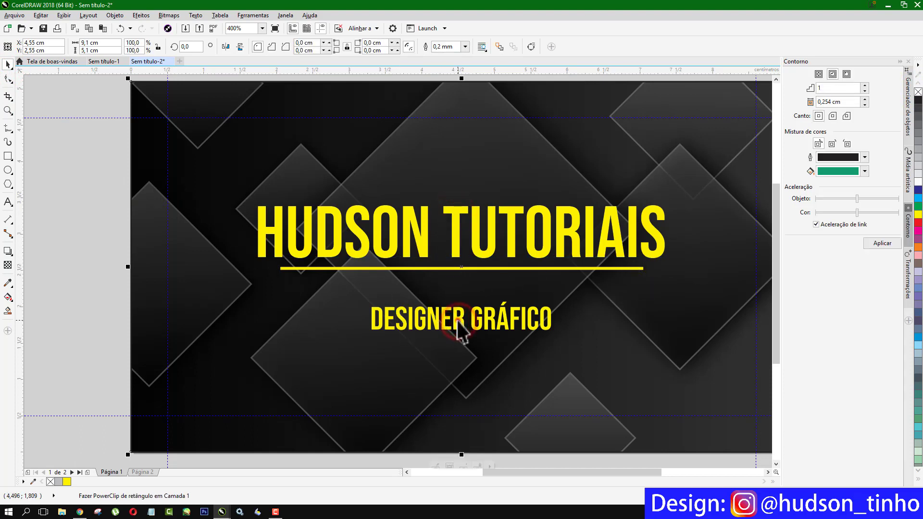
left_click(457, 321)
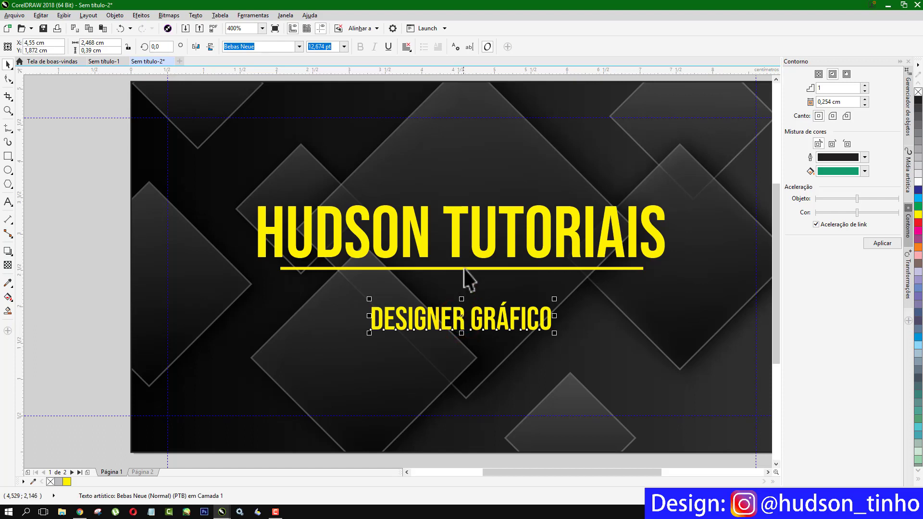
left_click(457, 246, "shift")
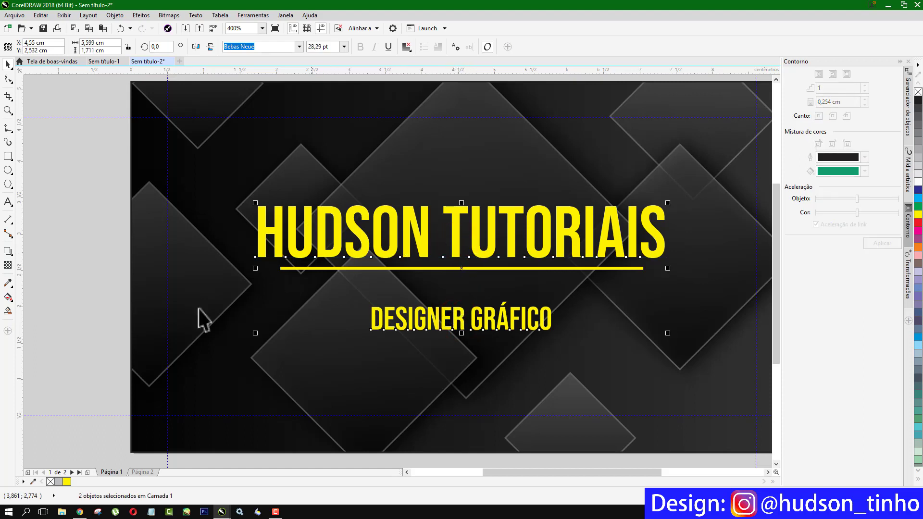
left_click(58, 232)
scroll(222, 237, "down", 1)
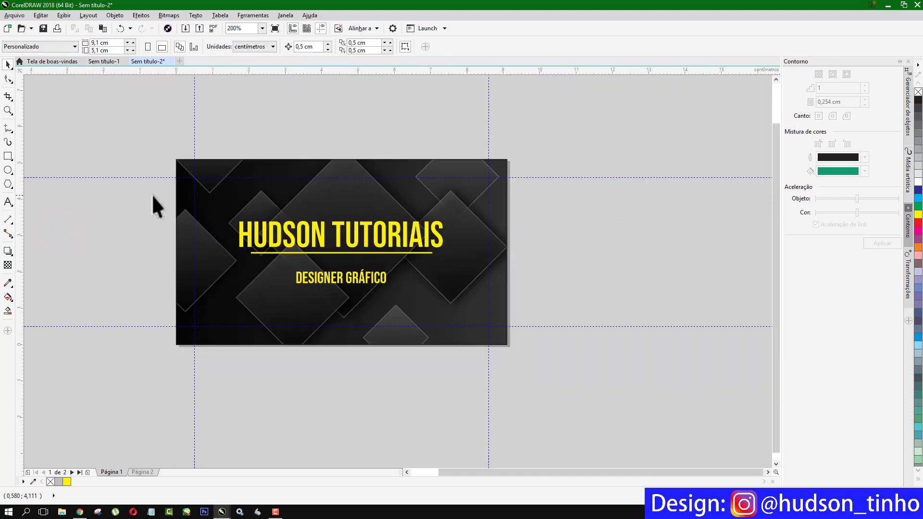
- On Page 2, move the clipped diamond group left within the background PowerClip
left_click(140, 472)
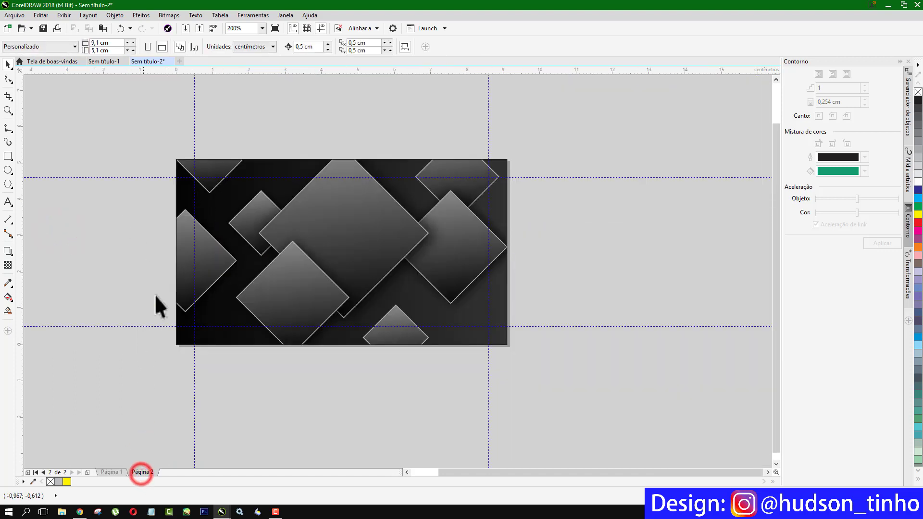
left_click(373, 217)
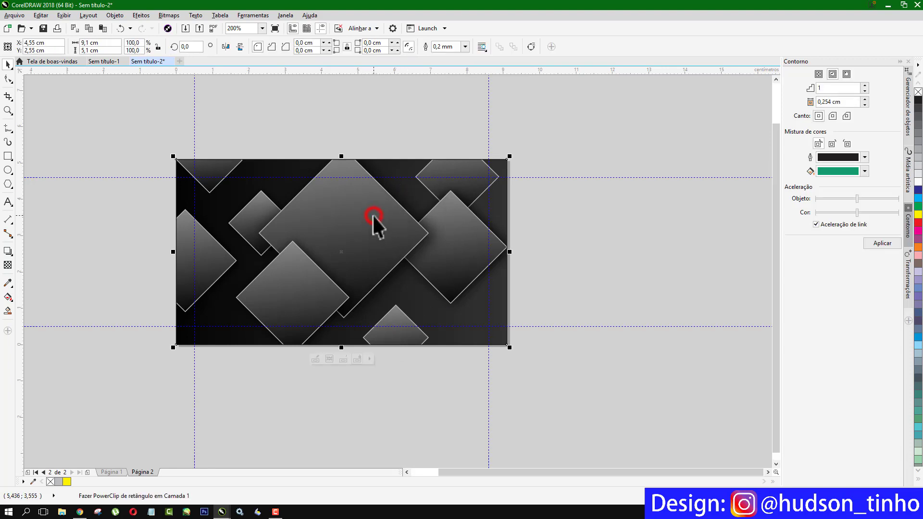
left_click(314, 359)
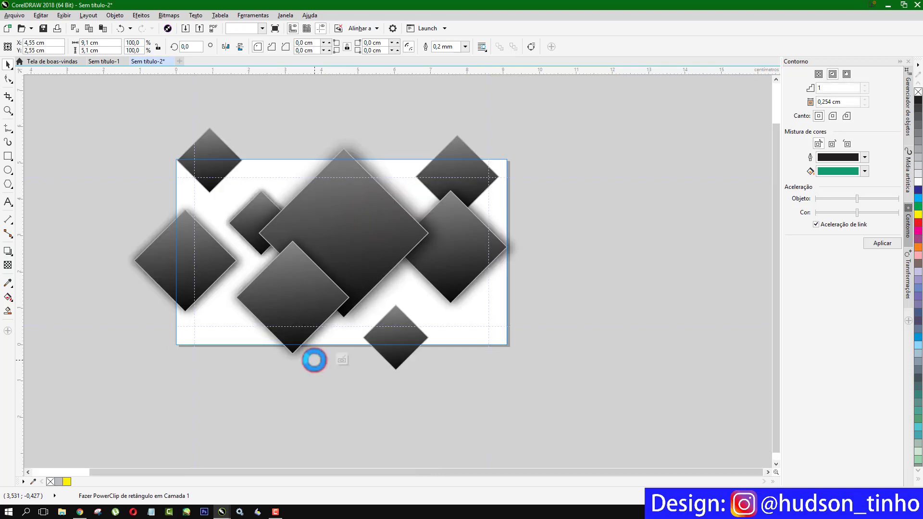
left_click(398, 219)
left_click_drag(398, 226, 263, 236)
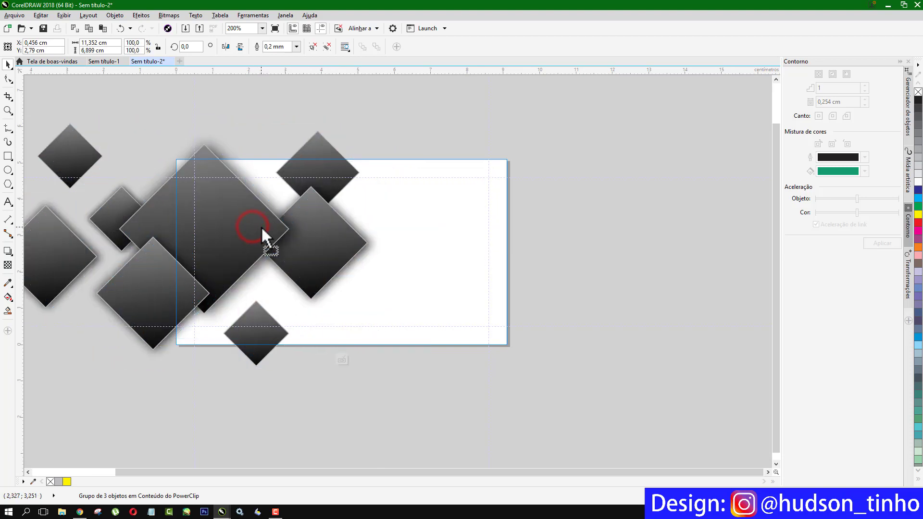
left_click(342, 359)
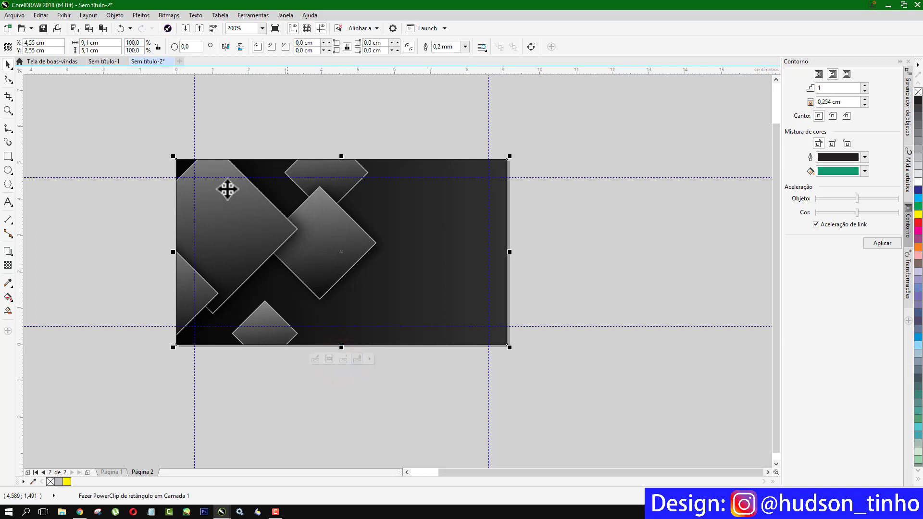
left_click(137, 137)
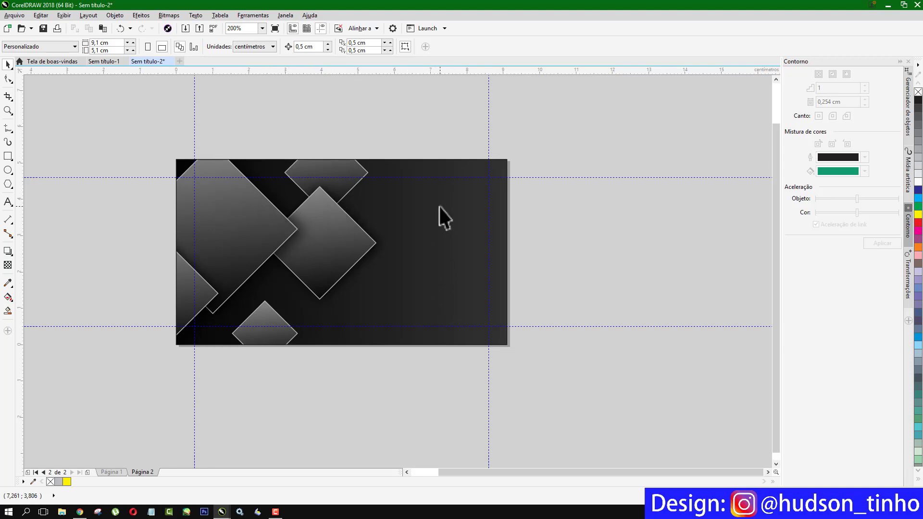
key("shift+F4")
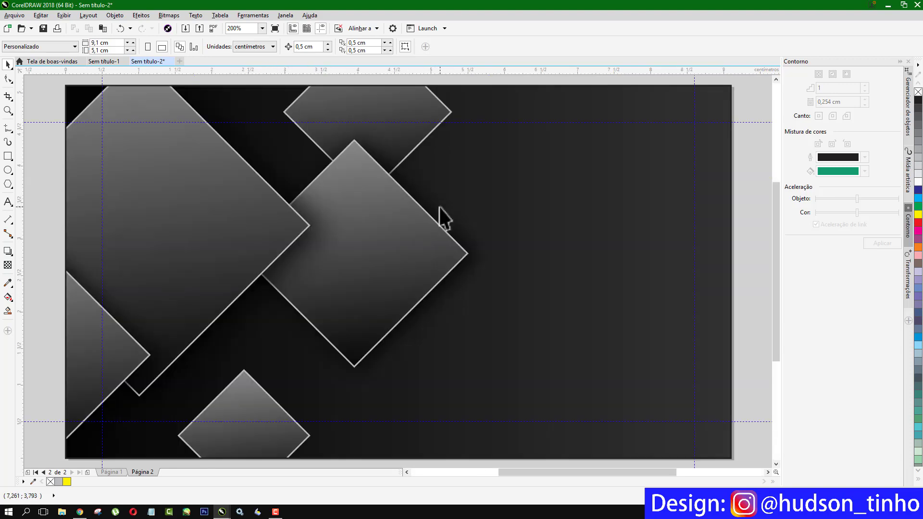
- Type the placeholder phone number '(88) xxxxx-xxxx' on the right of the back page
left_click(8, 201)
left_click(511, 277)
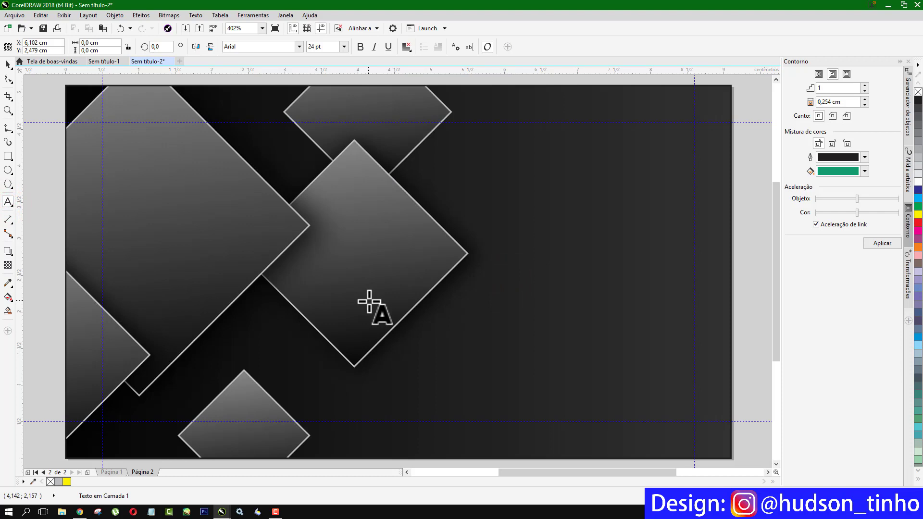
type("O")
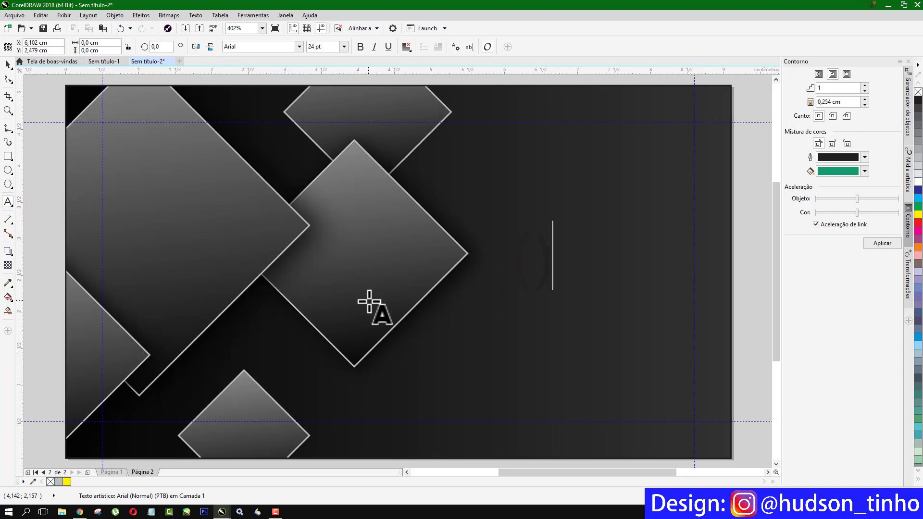
type("(88) xxxx")
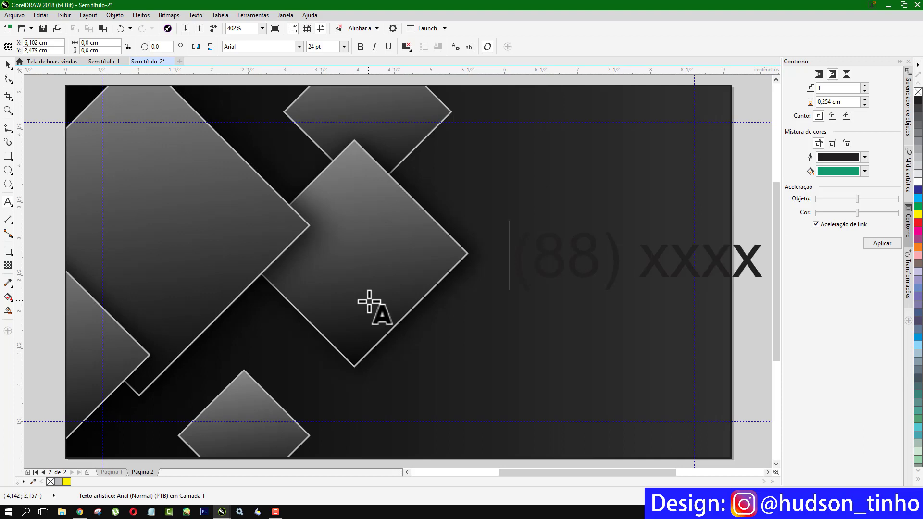
type("x-xxxx")
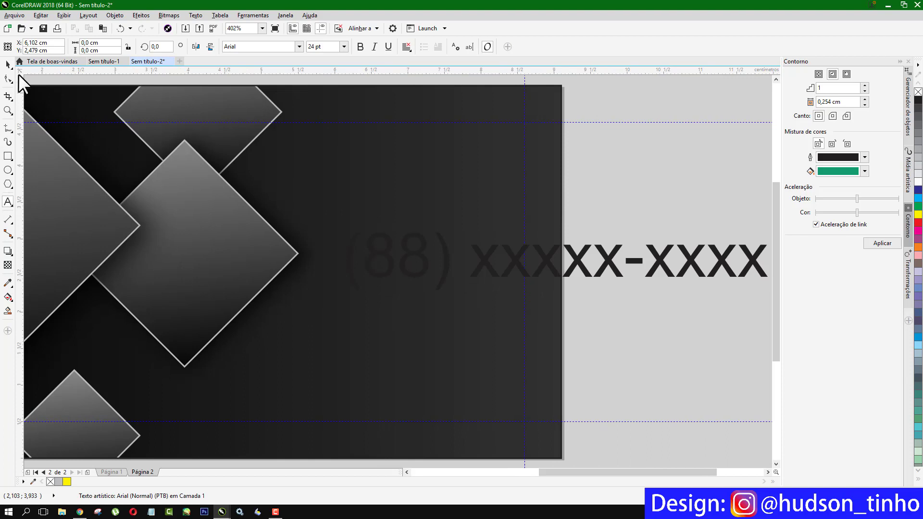
left_click(7, 65)
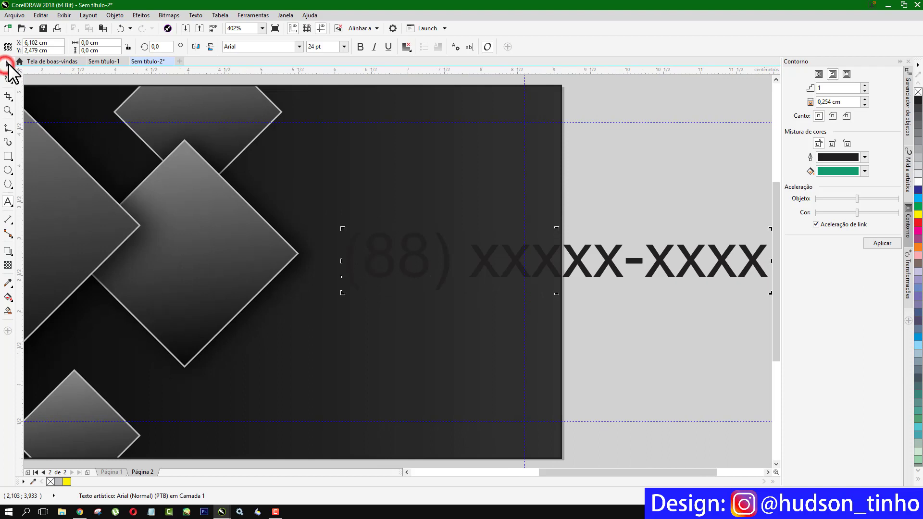
- Make the phone number yellow Bebas Neue, resize and position it, and place a copy below
left_click(918, 215)
left_click(298, 46)
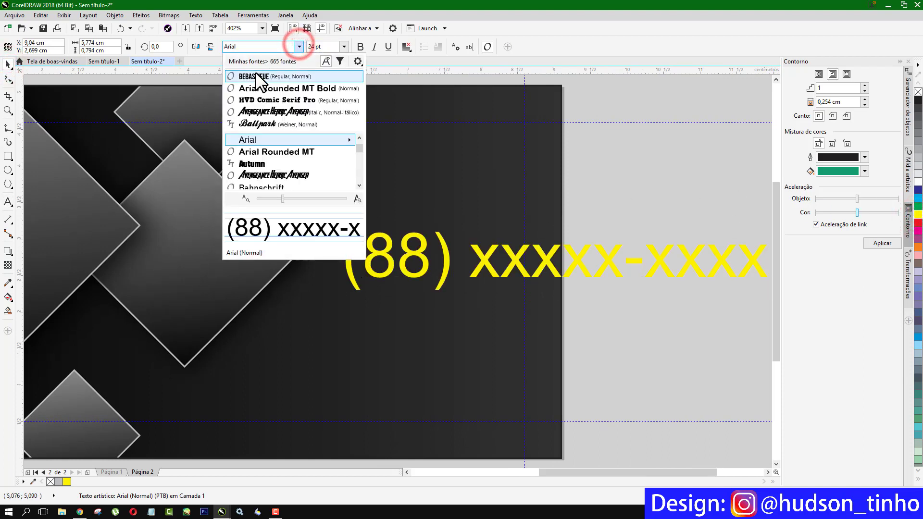
left_click_drag(390, 241, 223, 226)
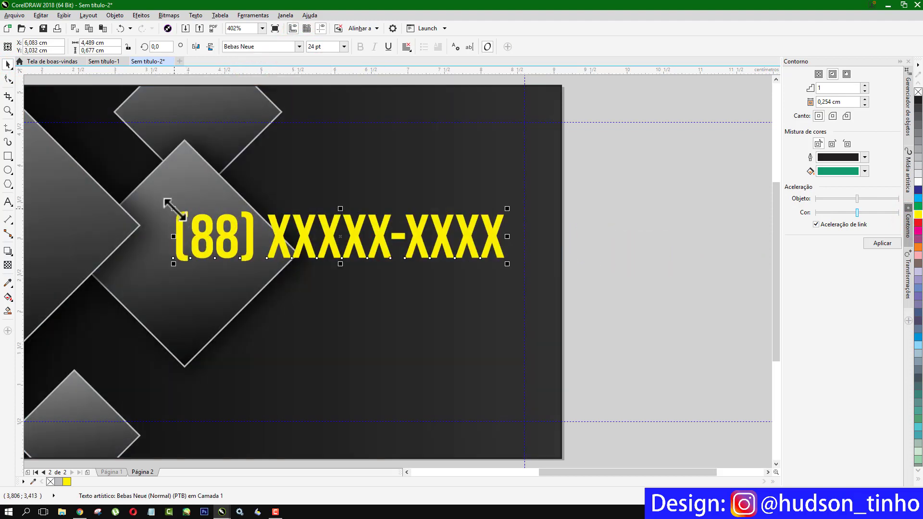
left_click_drag(174, 209, 278, 247)
scroll(616, 236, "down", 4)
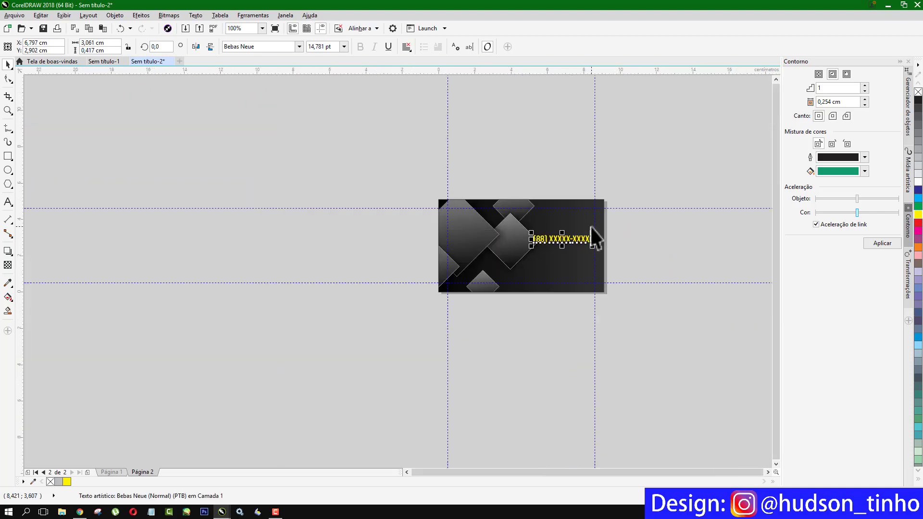
scroll(590, 227, "up", 2)
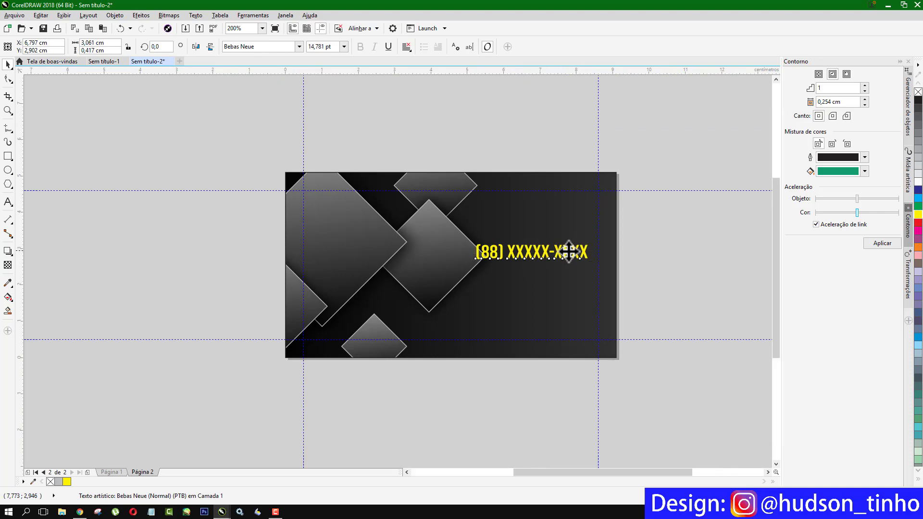
scroll(567, 251, "up", 2)
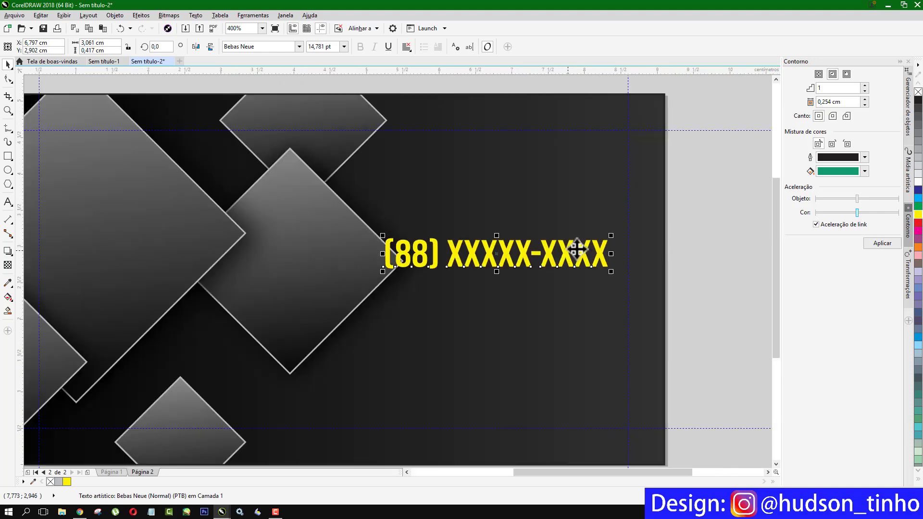
left_click_drag(561, 254, 382, 292)
- Duplicate the phone number line below itself and replace its text with the email address
right_click(574, 302)
double_click(600, 291)
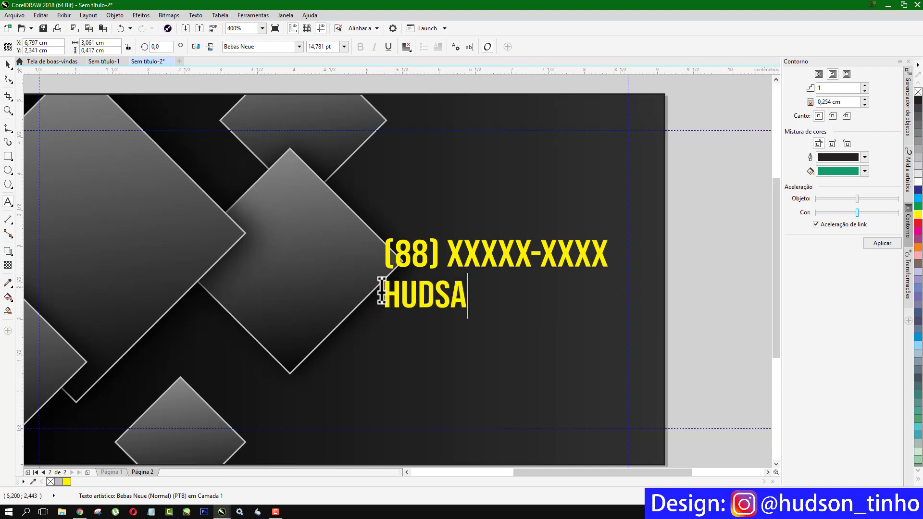
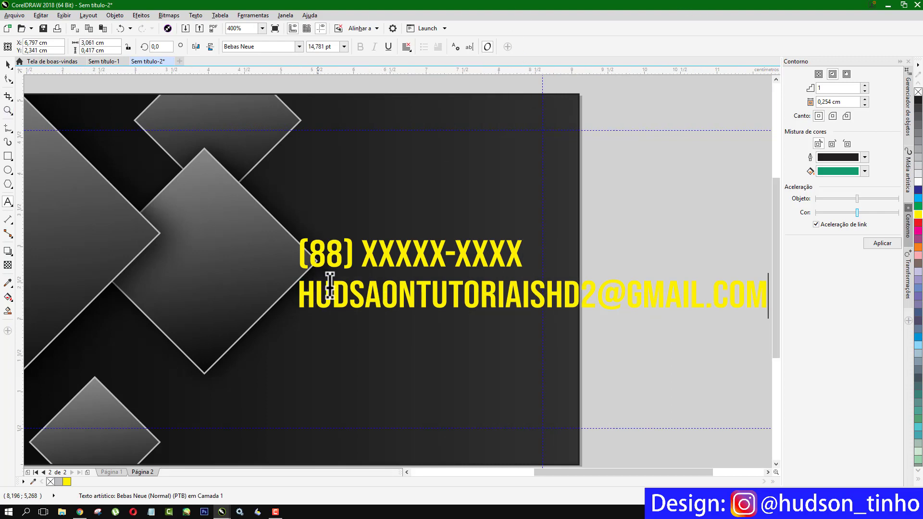
- Delete the stray 'A' from the email and scale the line to about 58% beneath the phone
left_click(382, 295)
key("BackSpace")
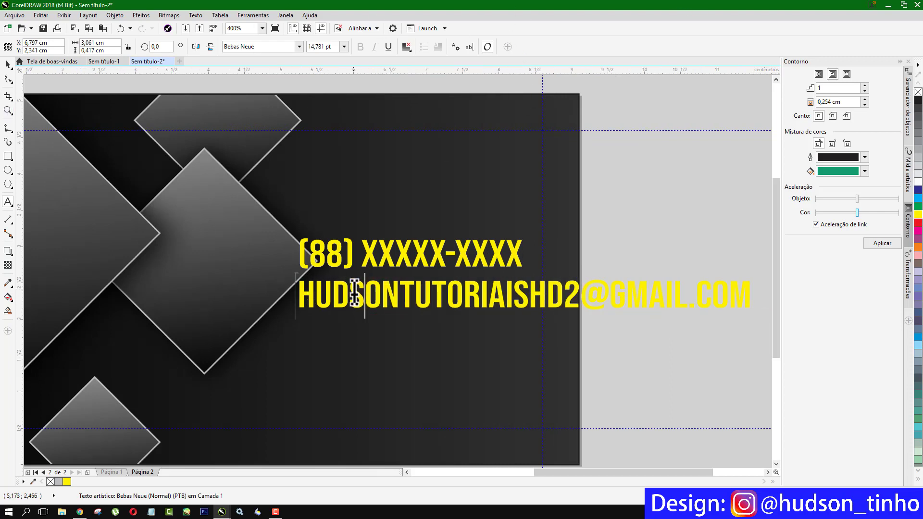
left_click(10, 63)
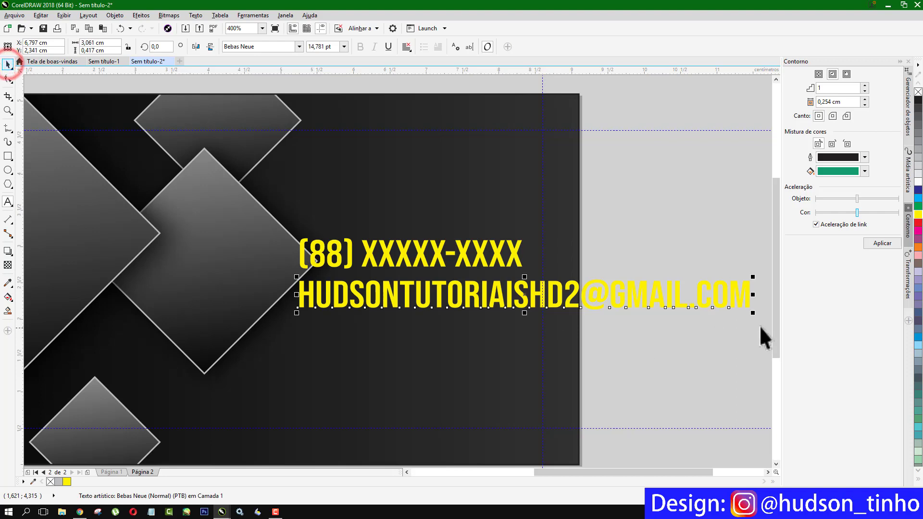
left_click_drag(754, 314, 481, 284)
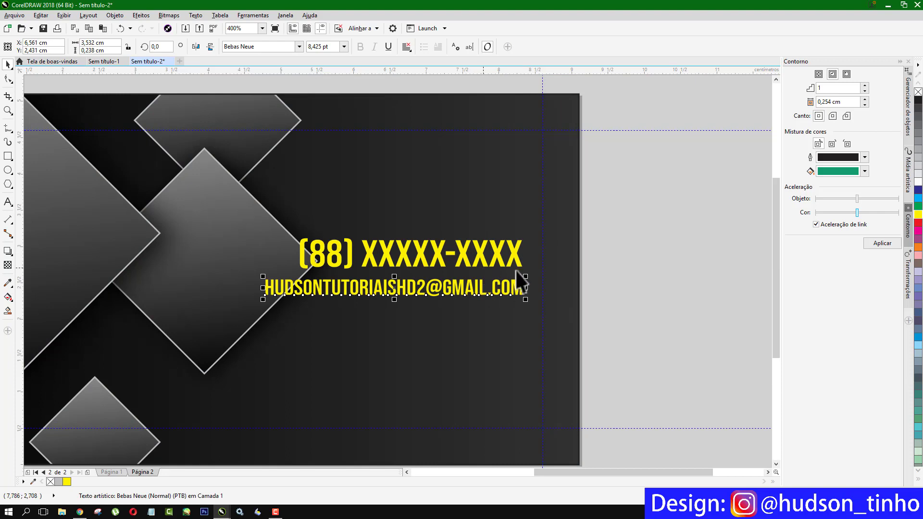
left_click(607, 263)
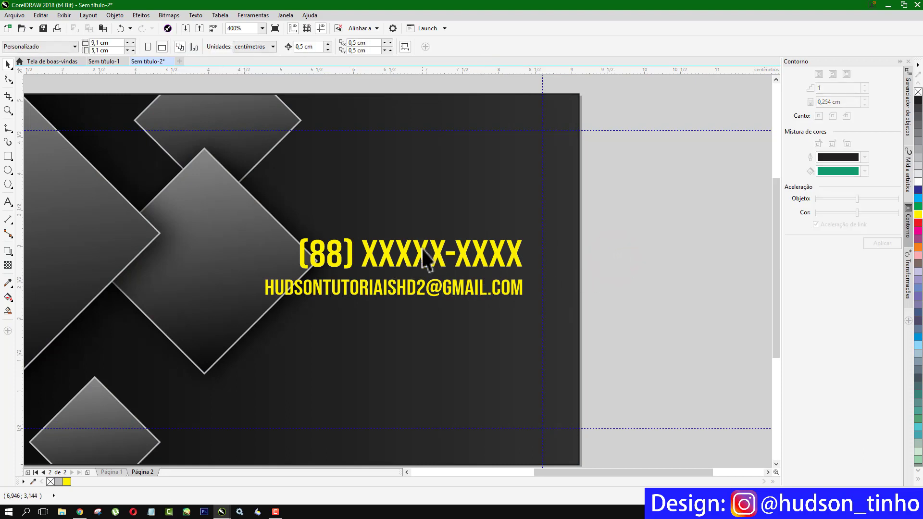
- Type the Instagram handle as a new text line beside the card
left_click(656, 270)
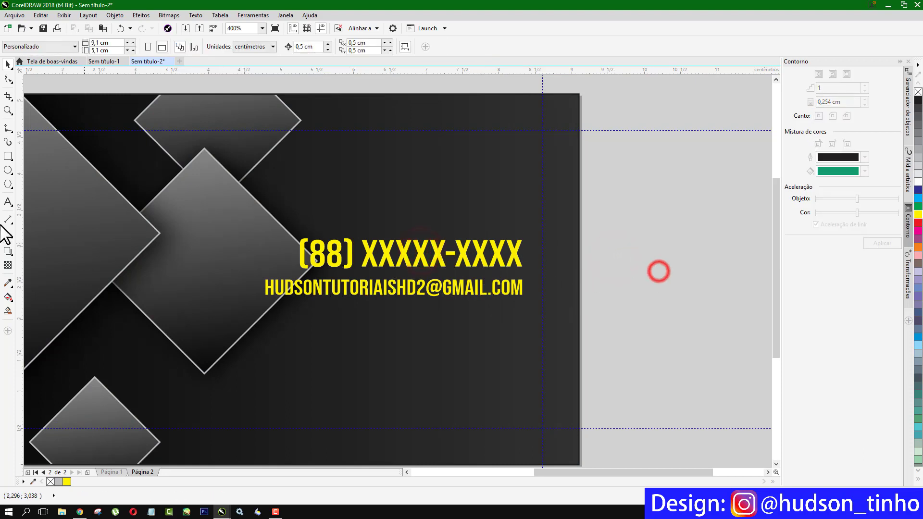
left_click(8, 201)
left_click(608, 283)
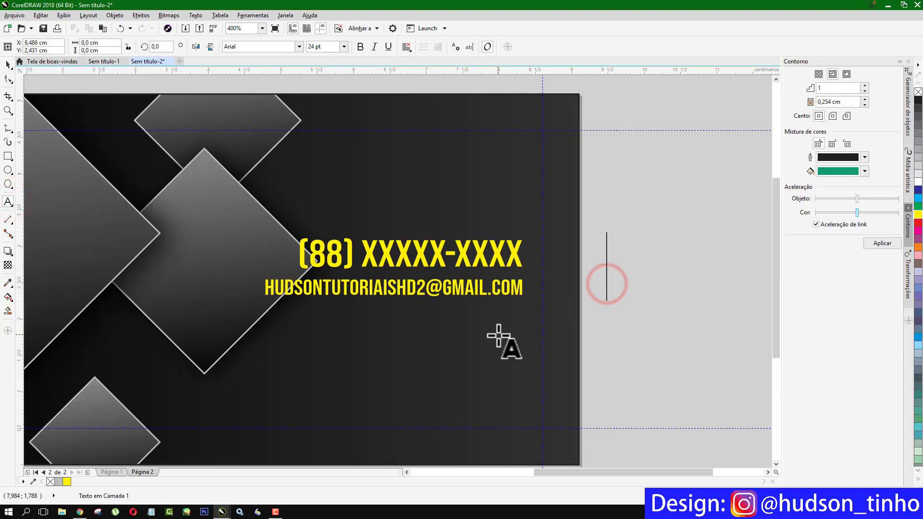
type("@hudsn")
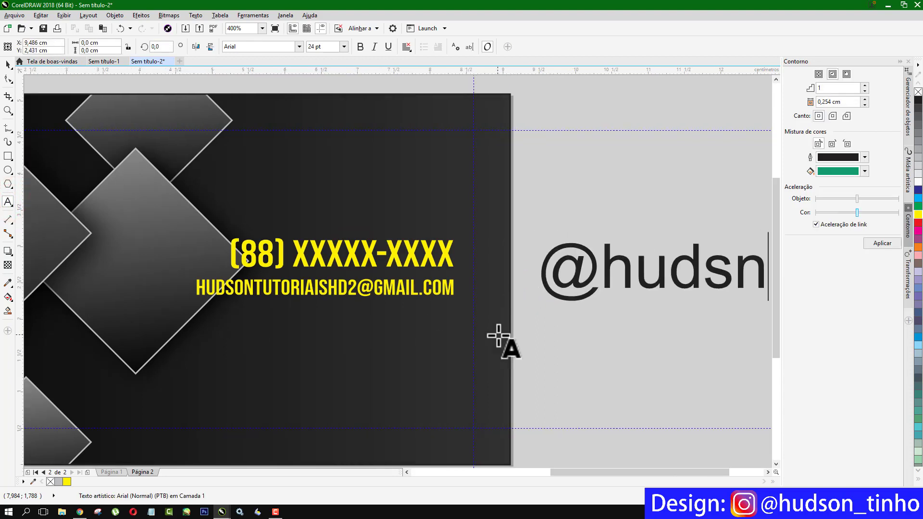
key("BackSpace")
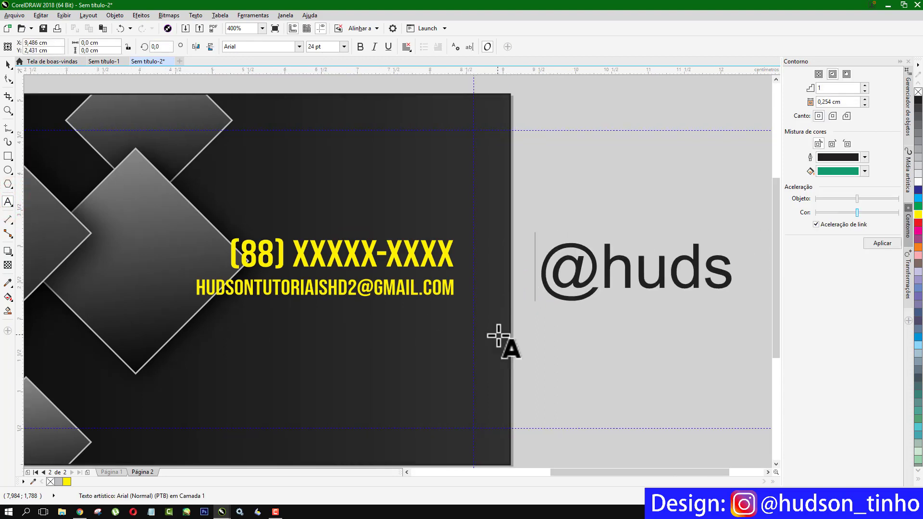
type("on_t")
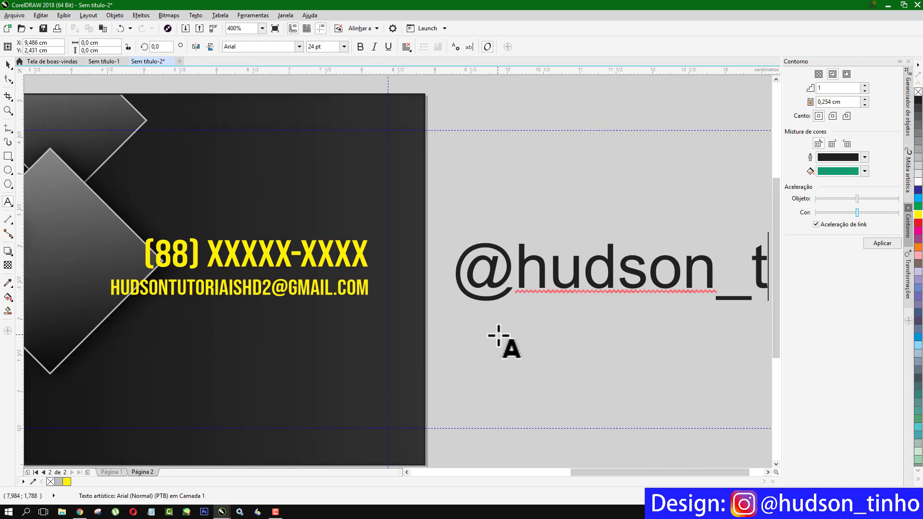
type("in")
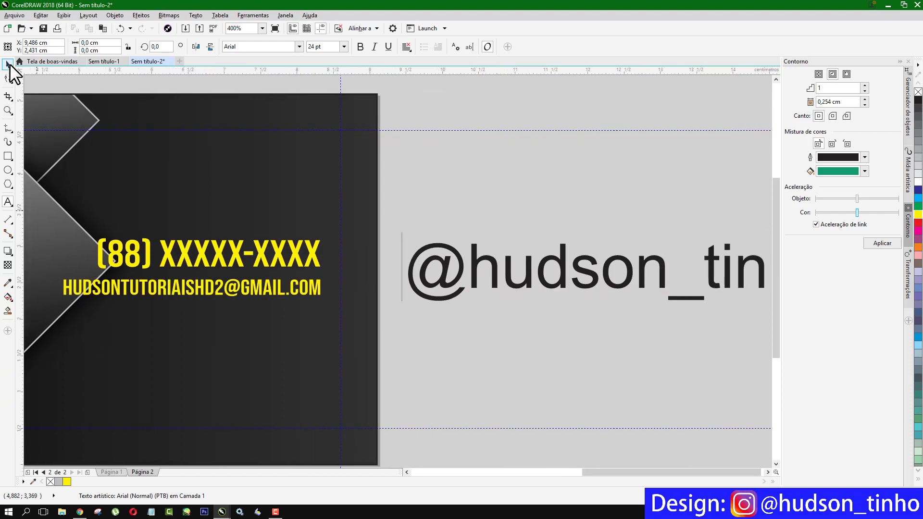
- Set the handle text to Bebas Neue with a yellow fill
left_click(8, 64)
left_click(298, 46)
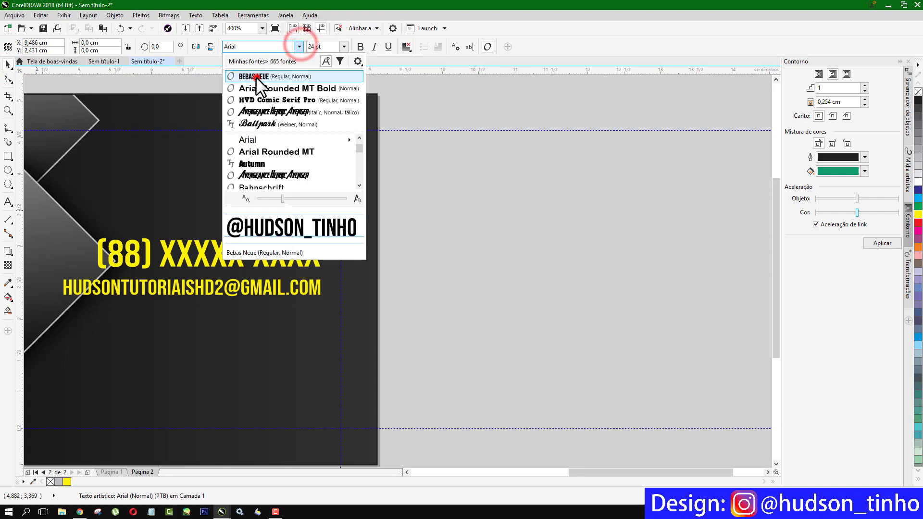
left_click(255, 76)
left_click(918, 214)
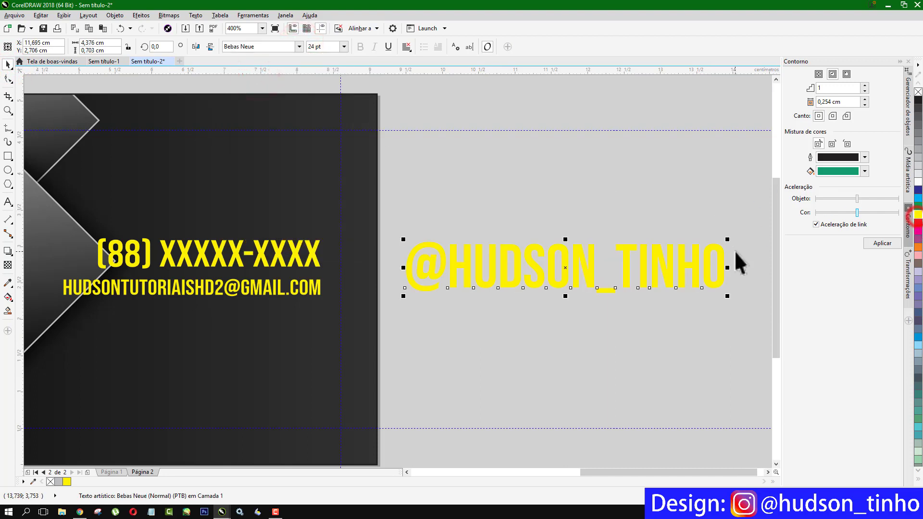
- Scale the handle down to match the other lines, right-aligned under the email
left_click_drag(727, 240, 267, 310)
scroll(411, 303, "down", 2)
scroll(260, 317, "up", 2)
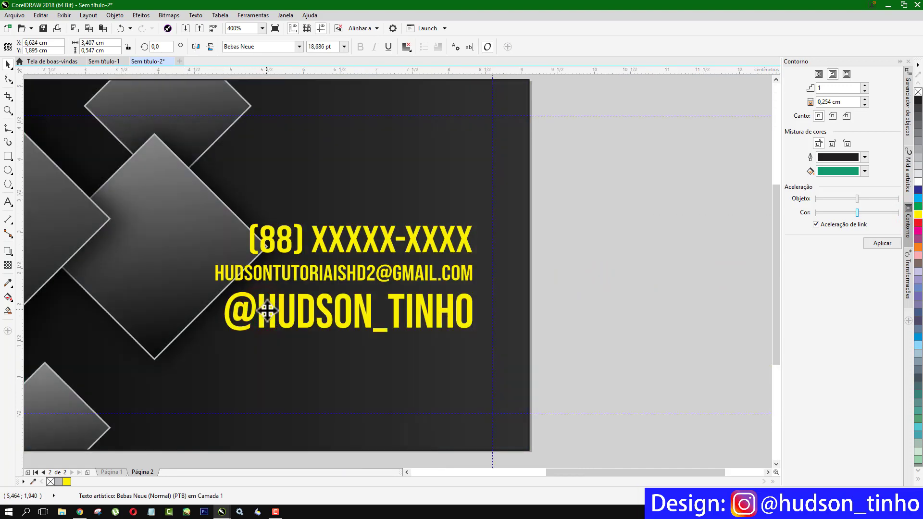
left_click_drag(221, 290, 240, 301)
left_click(616, 256)
scroll(543, 274, "down", 2)
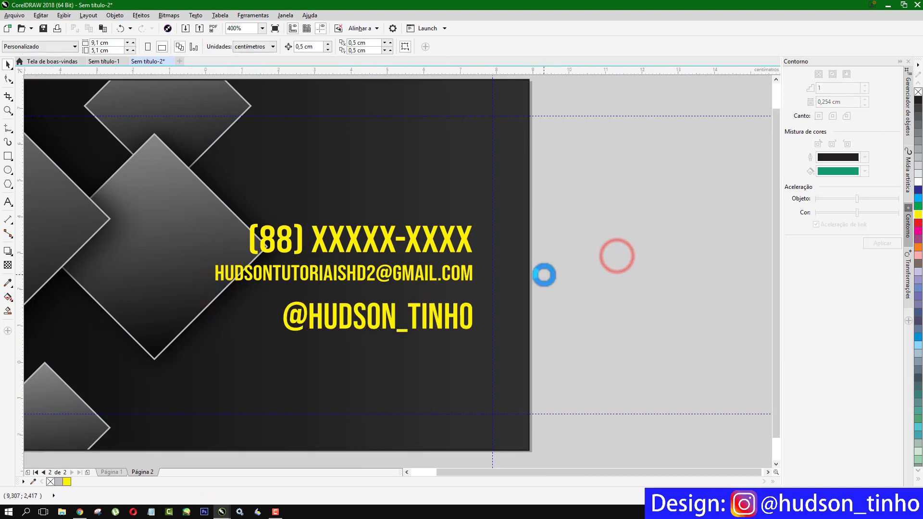
scroll(489, 273, "up", 2)
left_click(486, 277)
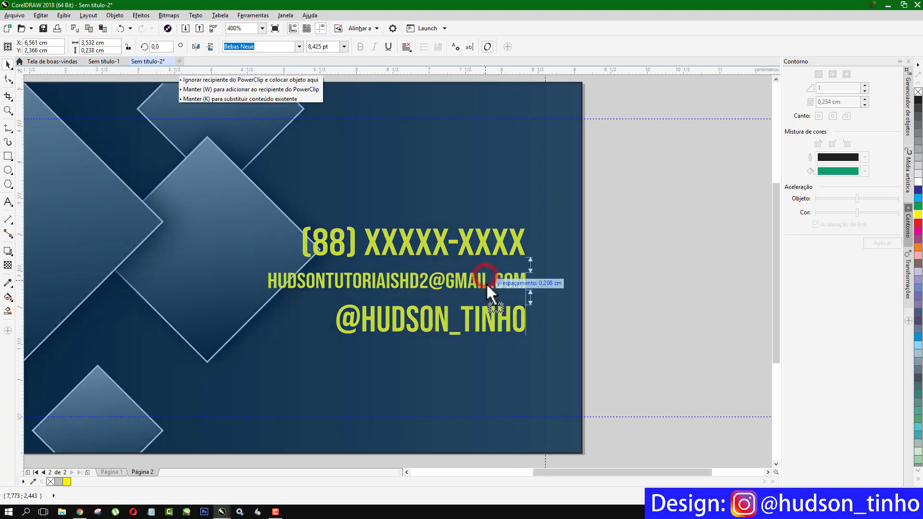
left_click(652, 293)
scroll(573, 270, "down", 2)
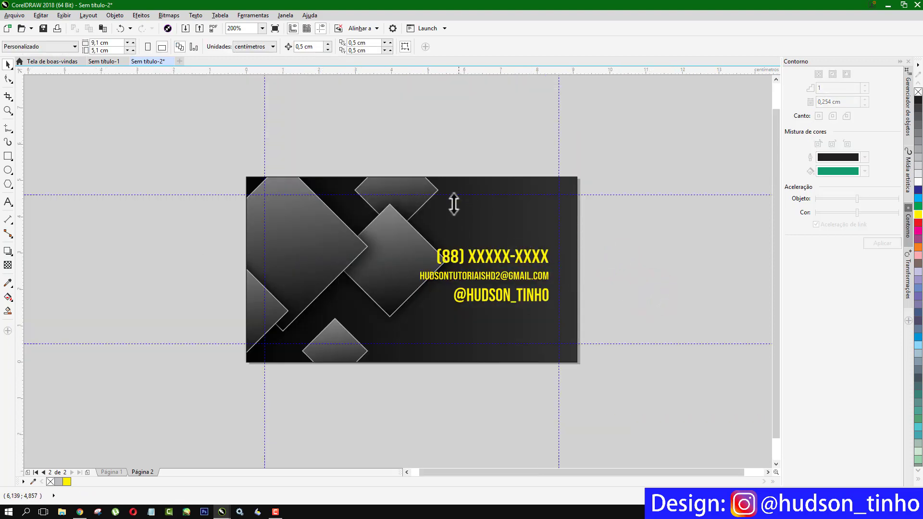
- Inside the background PowerClip, give the three-diamond group 57 transparency, then finish editing
left_click(331, 241)
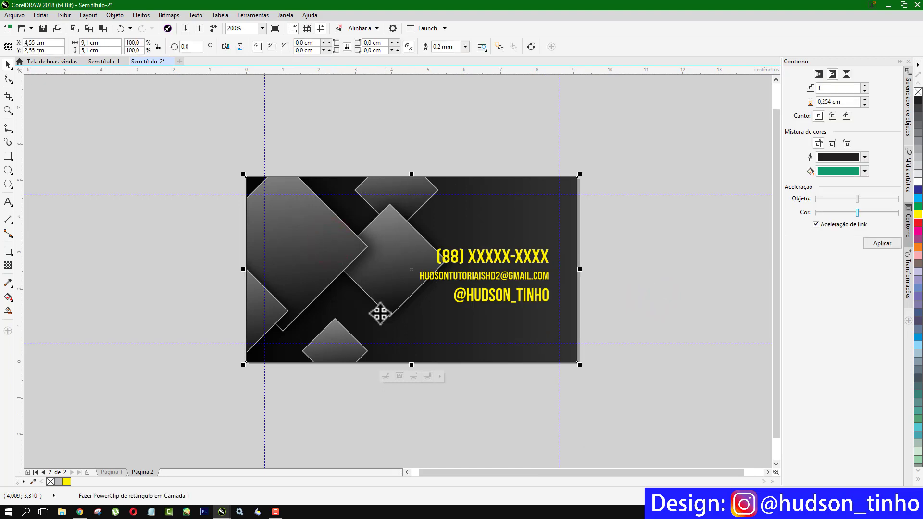
left_click(385, 375)
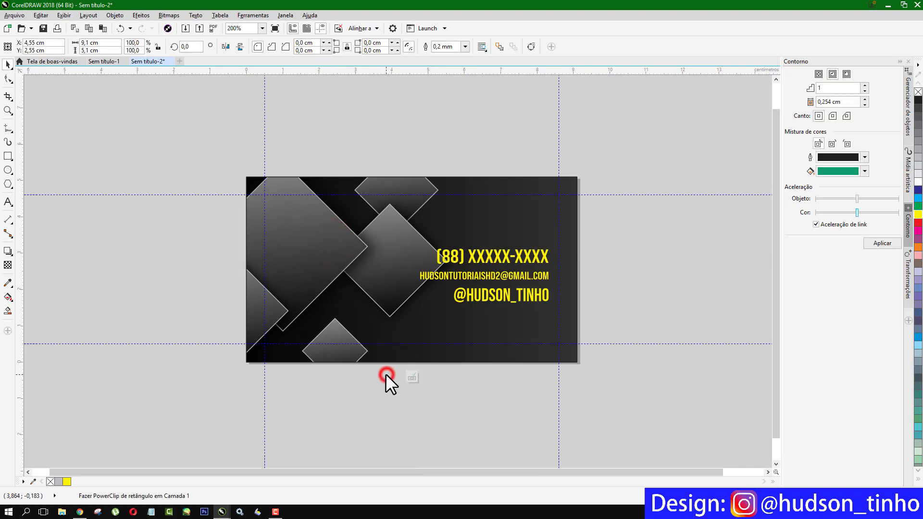
left_click(354, 236)
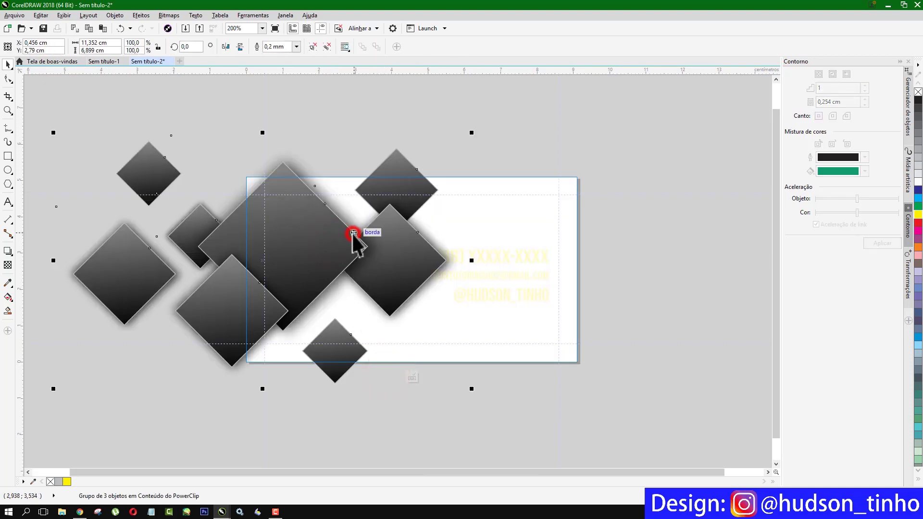
left_click(7, 251)
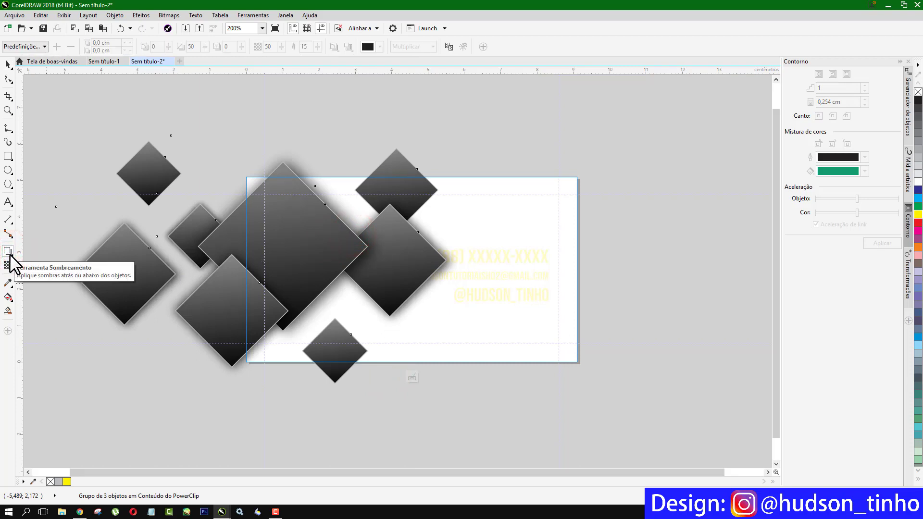
left_click(7, 264)
left_click(248, 401)
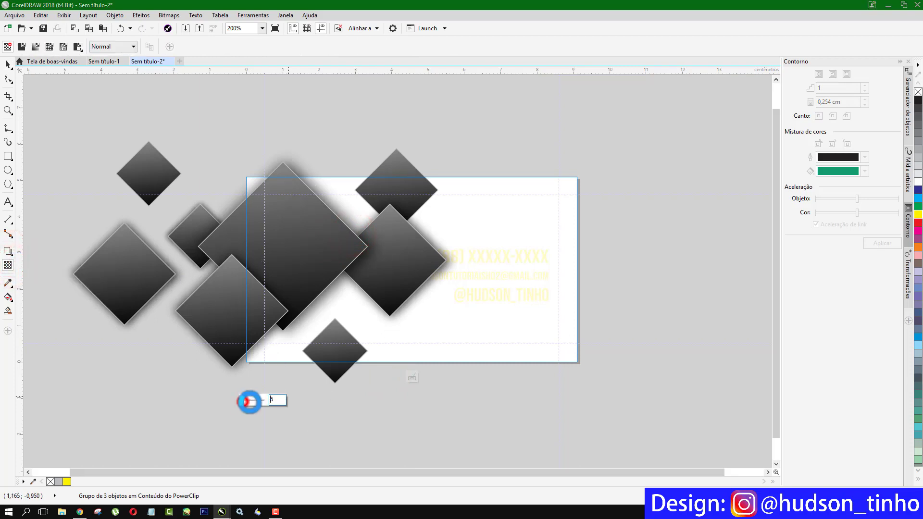
left_click_drag(249, 401, 255, 401)
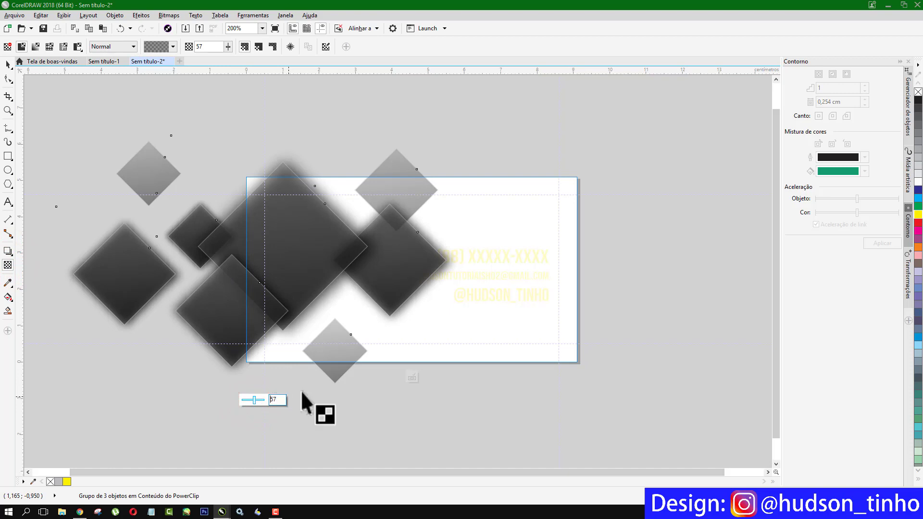
left_click(414, 375)
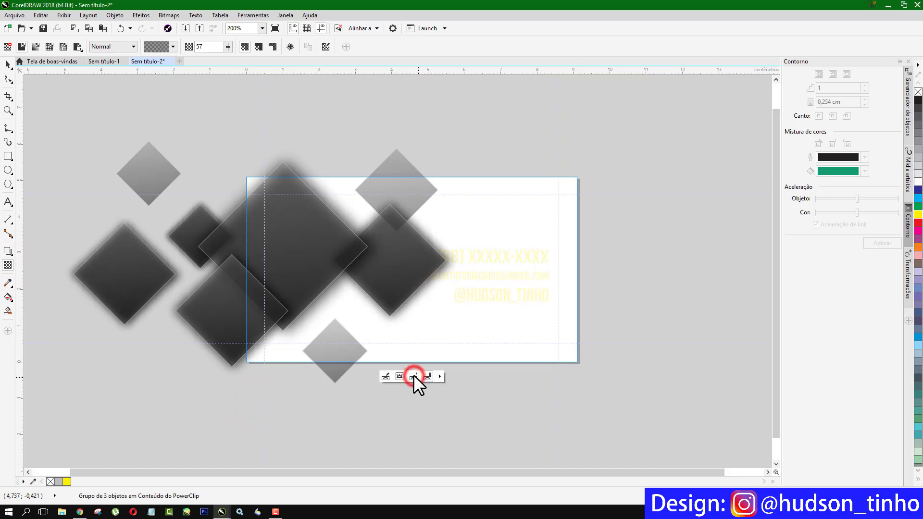
left_click(191, 202)
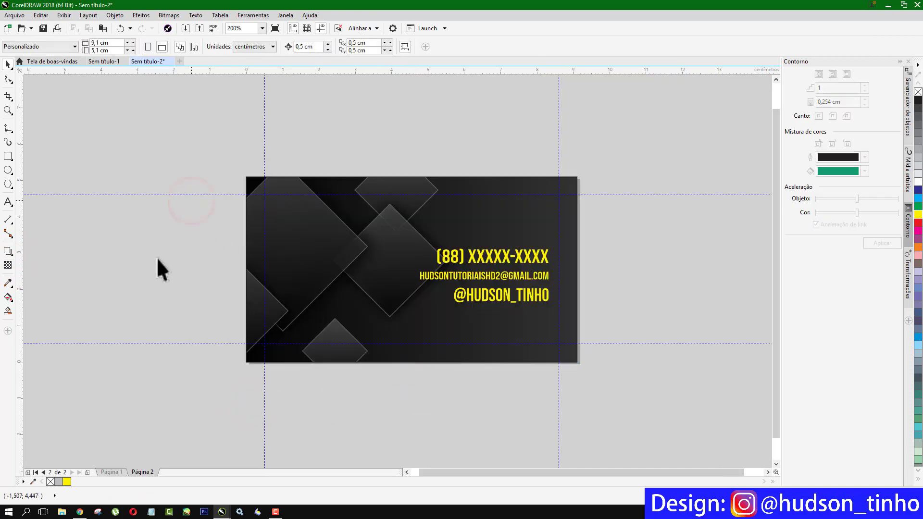
- Compare the Página 1 and Página 2 sides, ending on the front title page
left_click(118, 472)
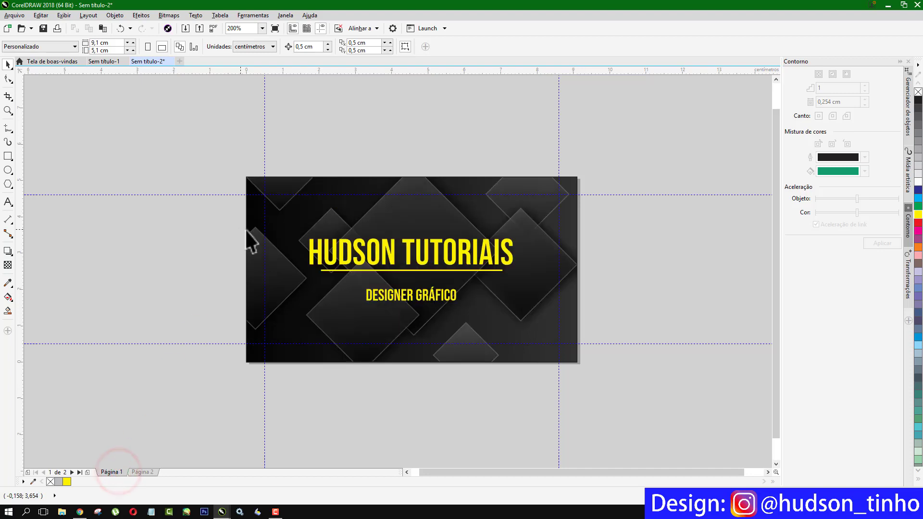
left_click(132, 472)
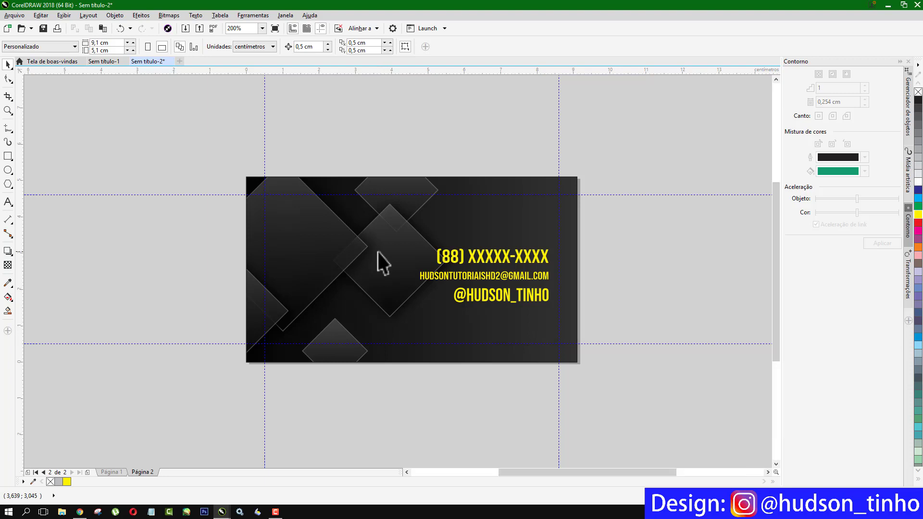
scroll(377, 252, "up", 3)
left_click(110, 472)
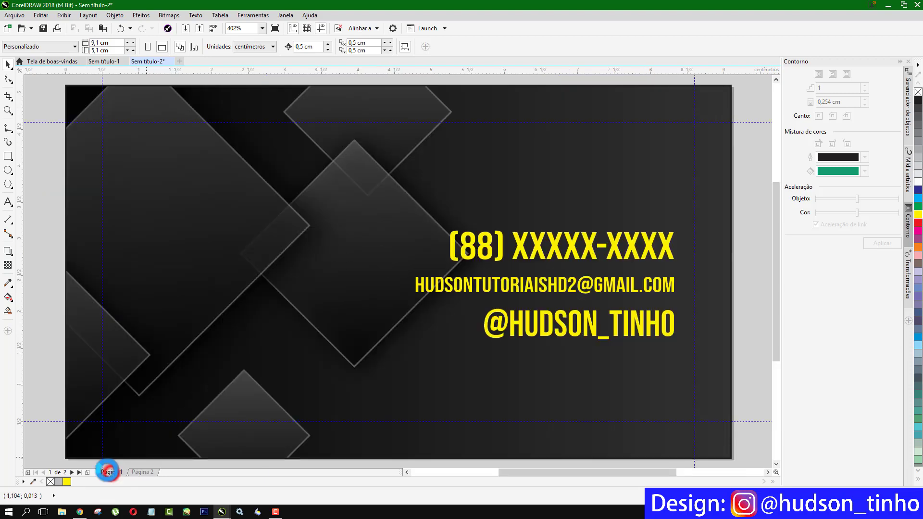